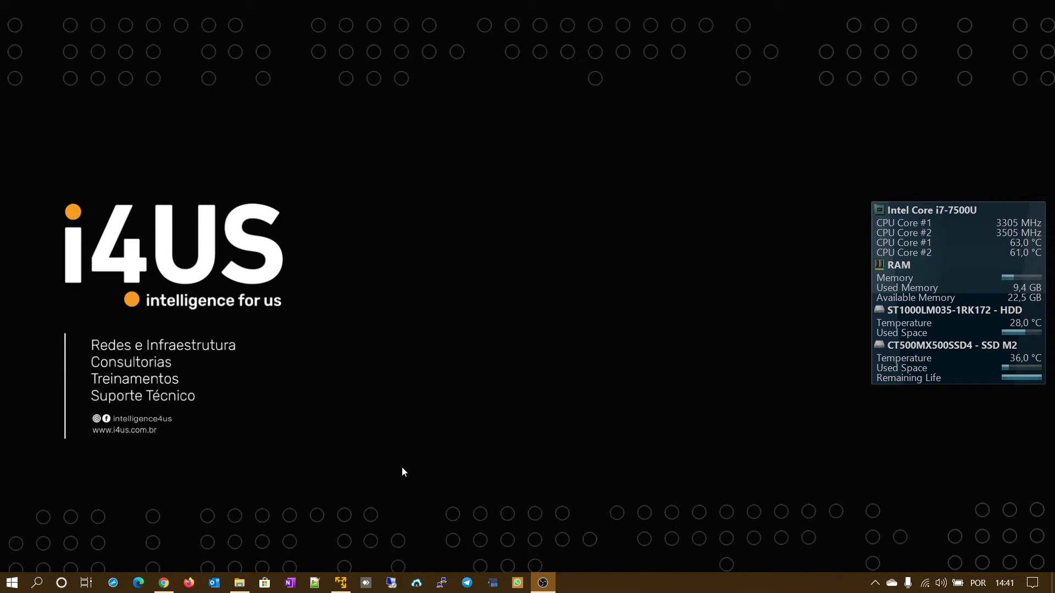
- Launch VMware Workstation 15 Player from the taskbar jump list and centre its window
right_click(345, 588)
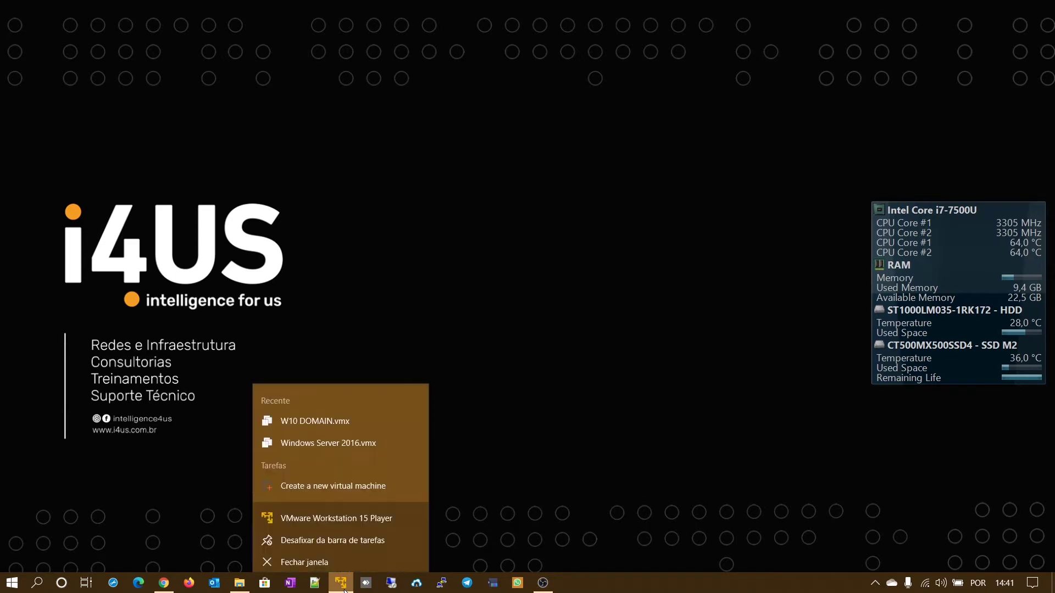
click(325, 516)
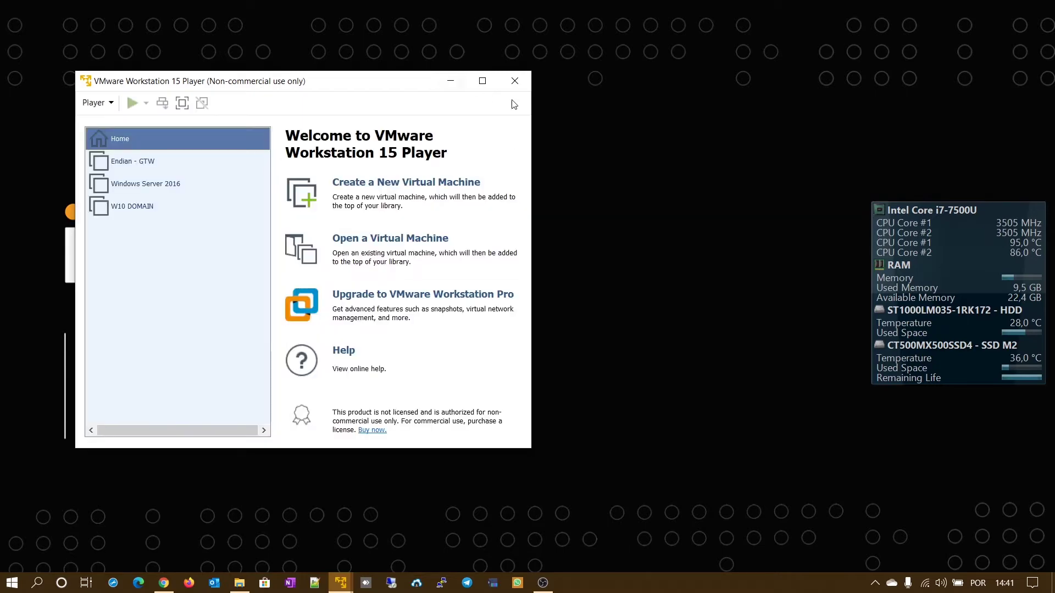
drag(387, 79, 655, 62)
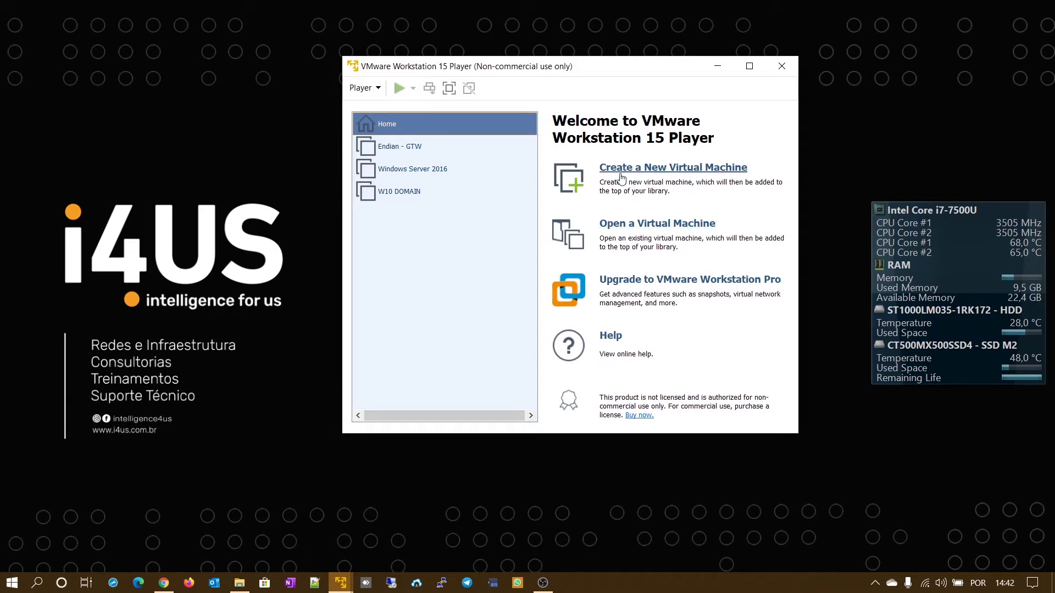
- Start a new VM with the OS installed later and Microsoft Windows / Windows Server 2016 as guest
click(696, 172)
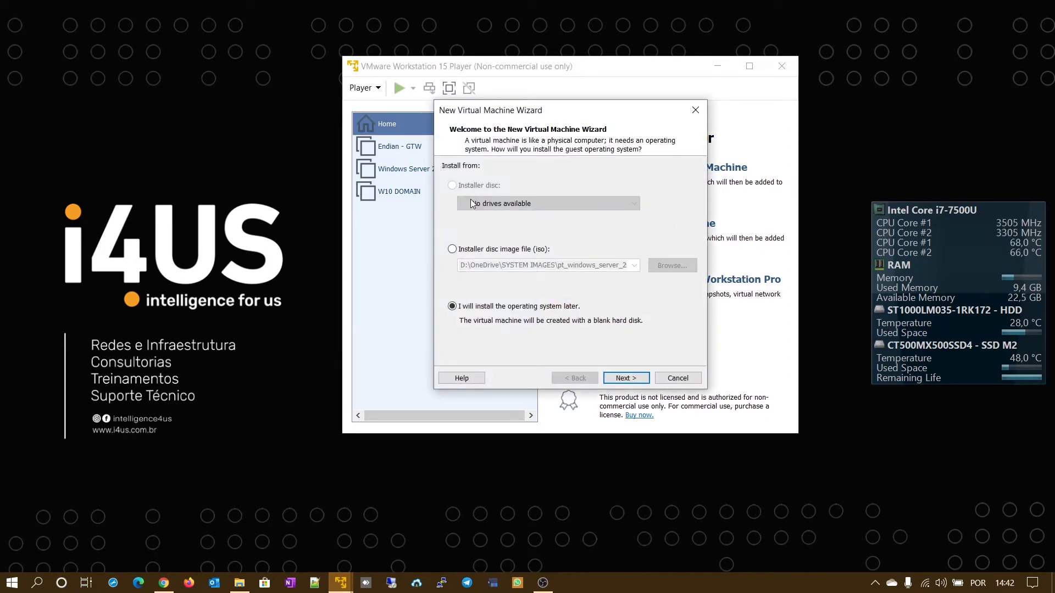
click(468, 249)
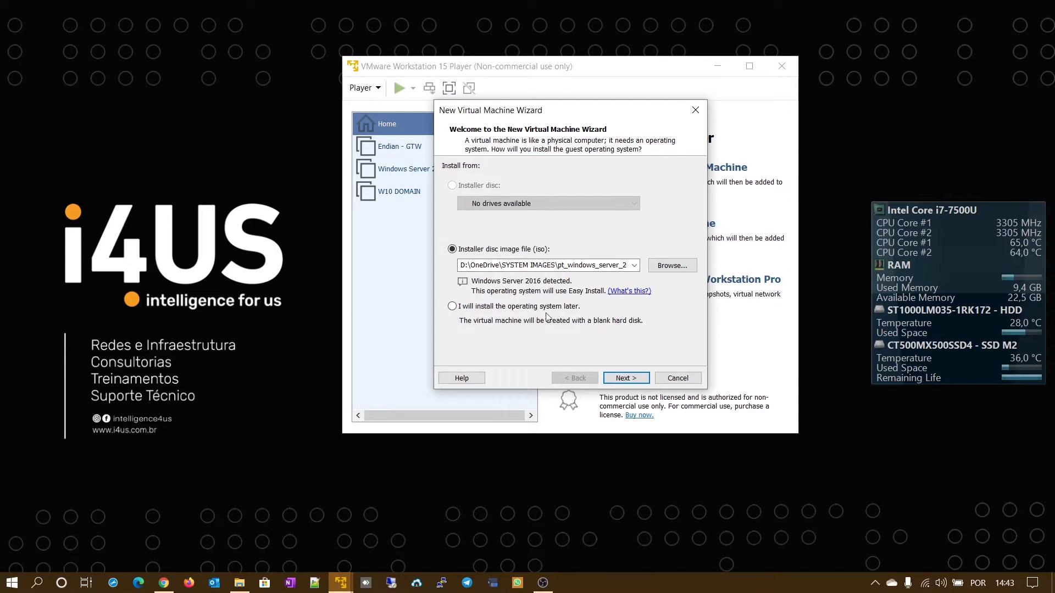
click(452, 307)
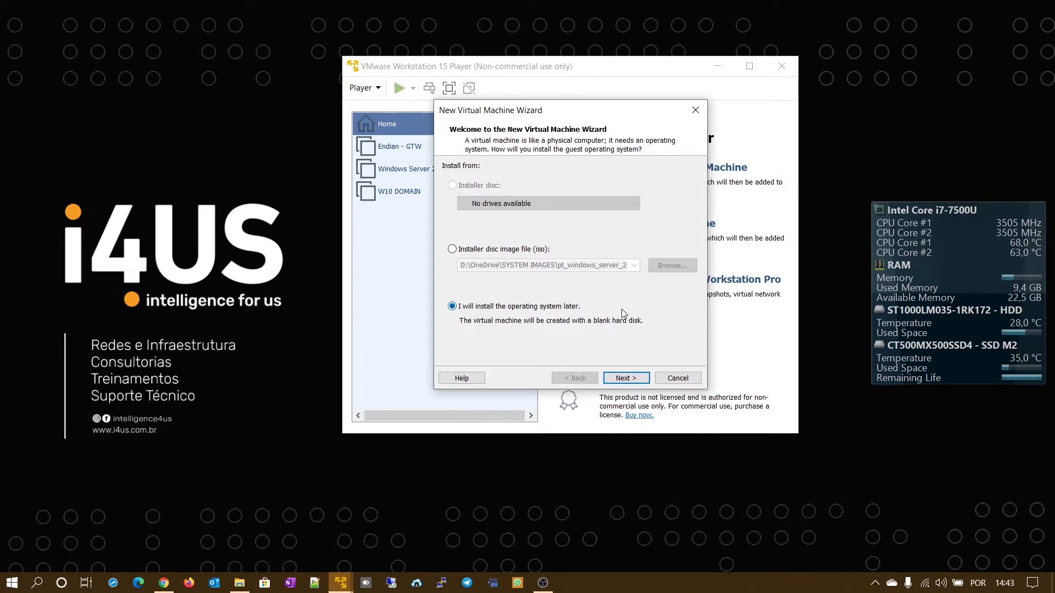
click(628, 379)
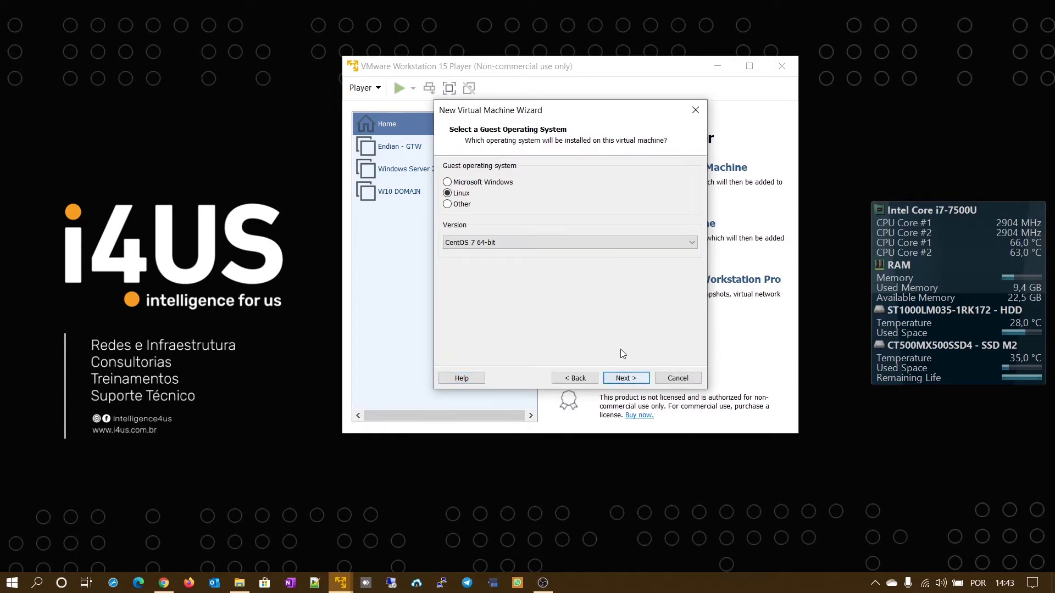
click(477, 183)
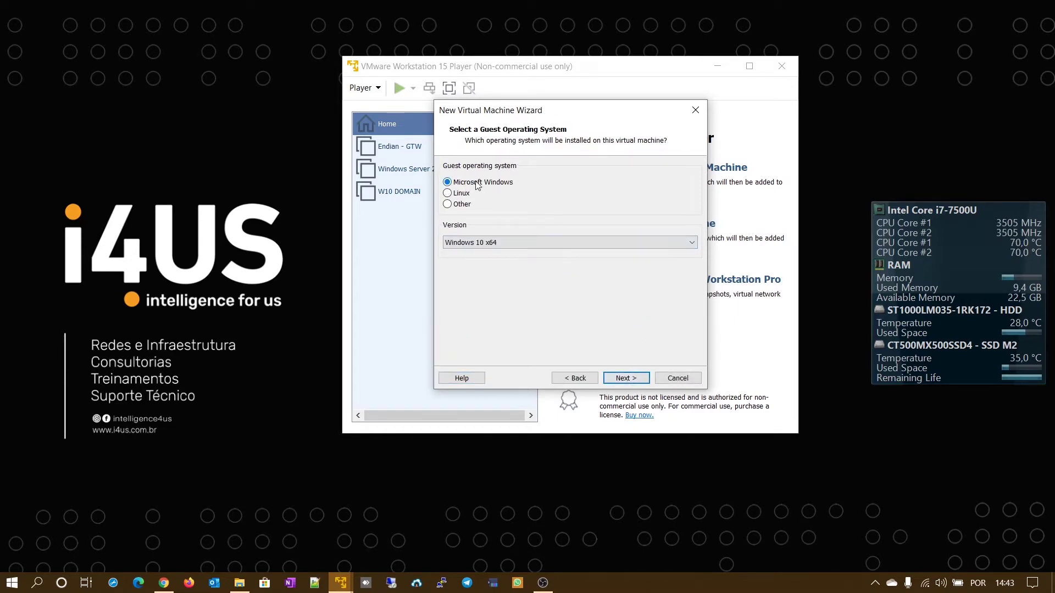
click(535, 248)
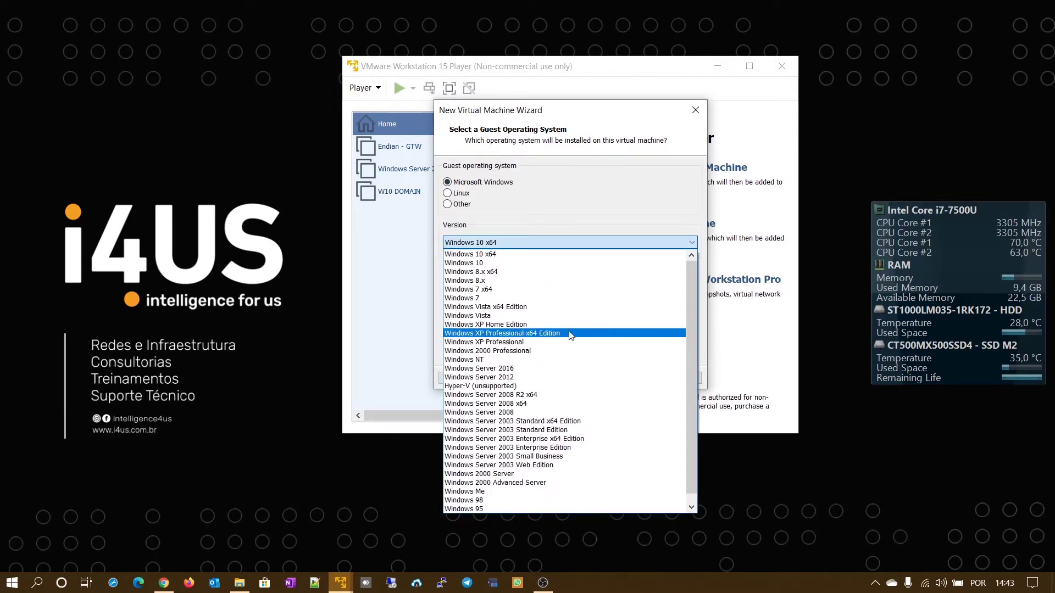
click(533, 369)
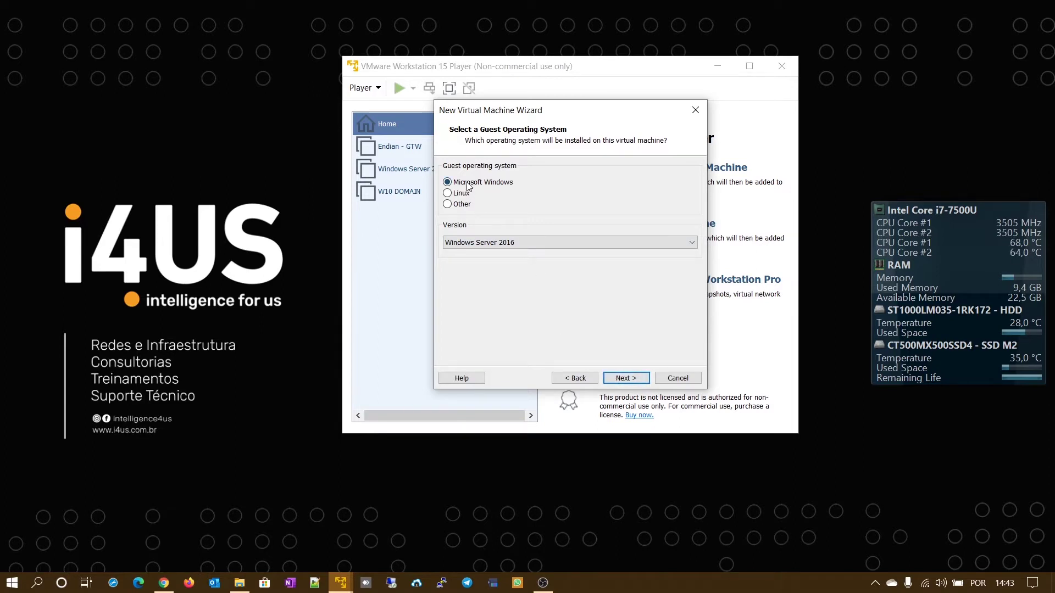
click(625, 378)
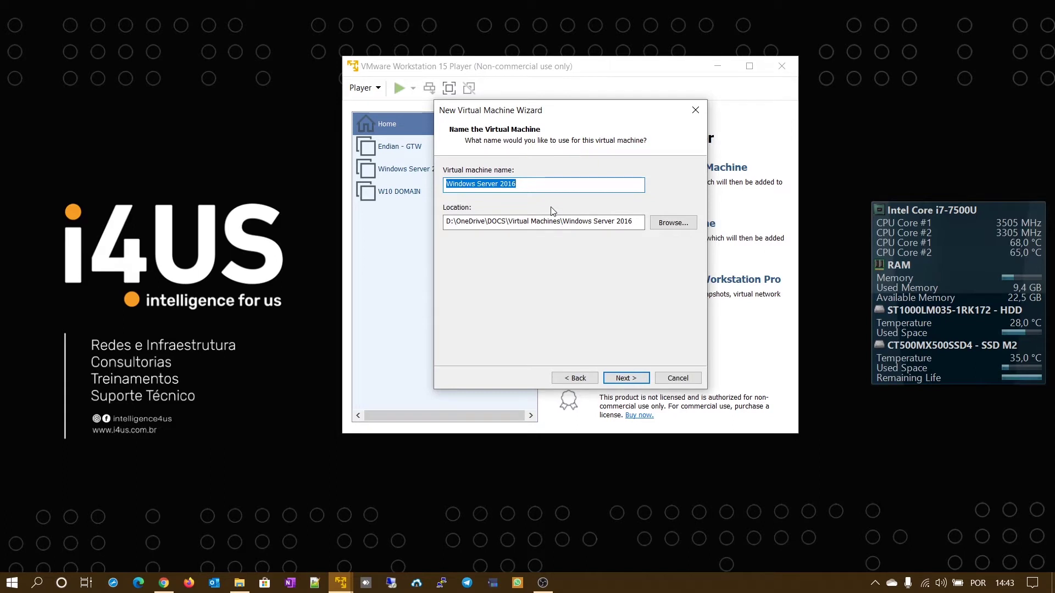
- Name the virtual machine 'ADMWSERVER - SRVDC'
text(AD)
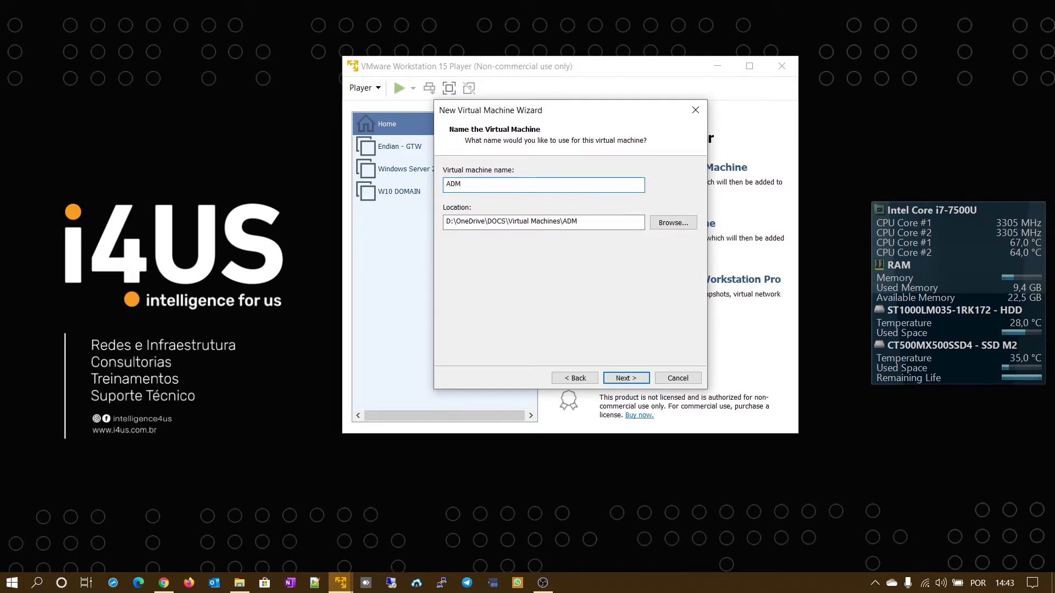
text(MWSERVER - SRVDV)
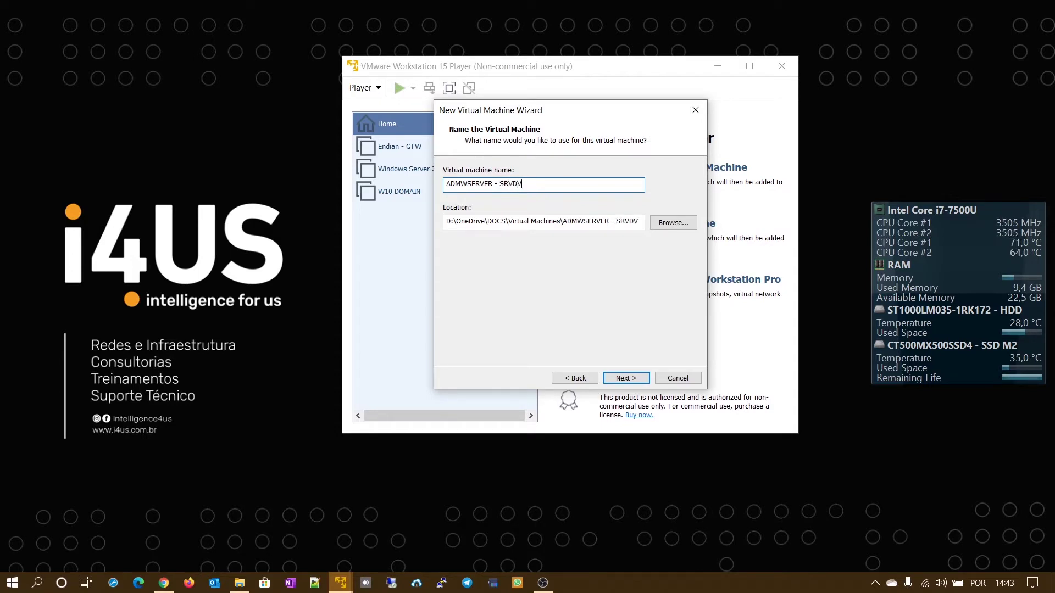
key(BackSpace)
text(C)
- Browse the storage location to the VM folder on SYSTEM (C:)
click(679, 224)
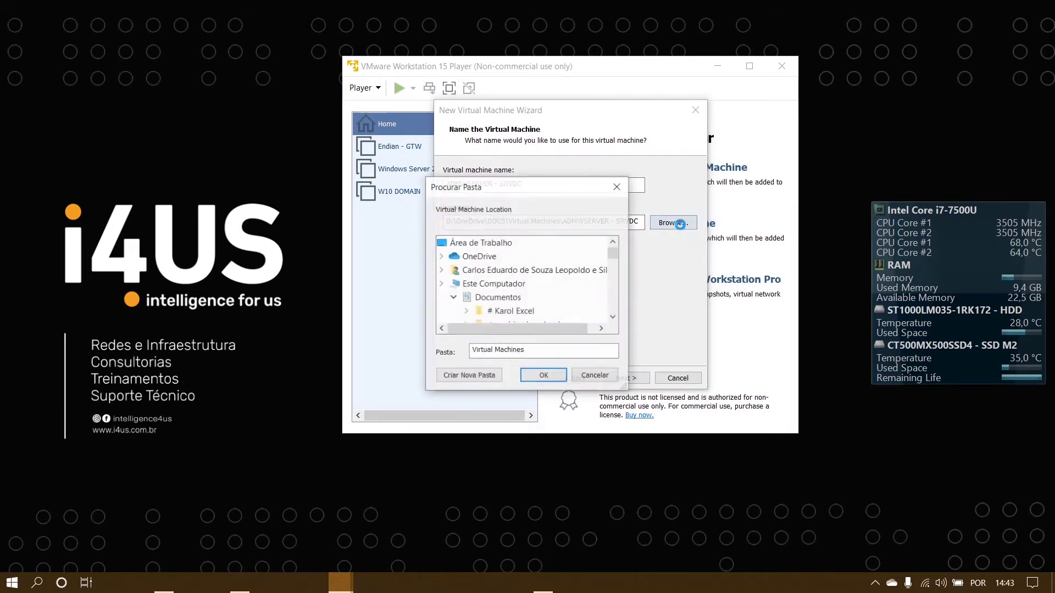
click(442, 284)
click(441, 284)
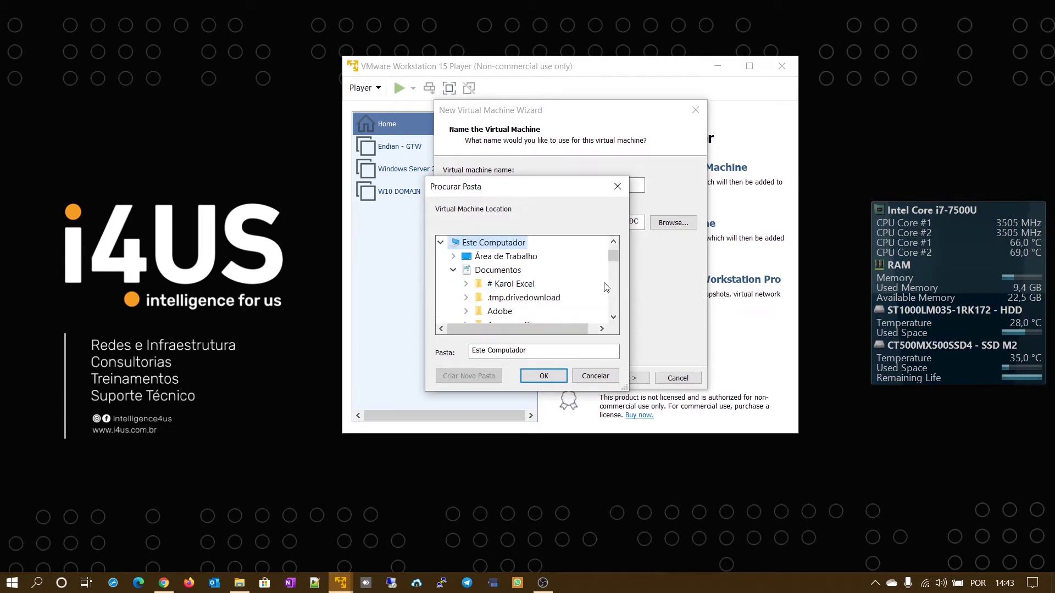
scroll(611, 294, down, 2)
scroll(611, 295, up, 3)
scroll(541, 306, down, 2)
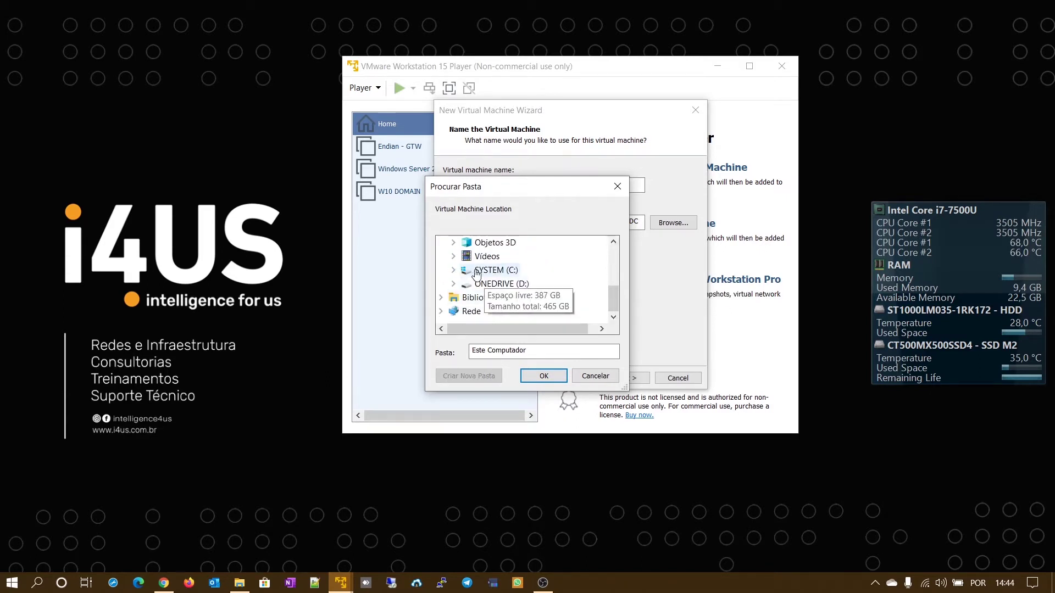
click(453, 271)
scroll(537, 284, down, 3)
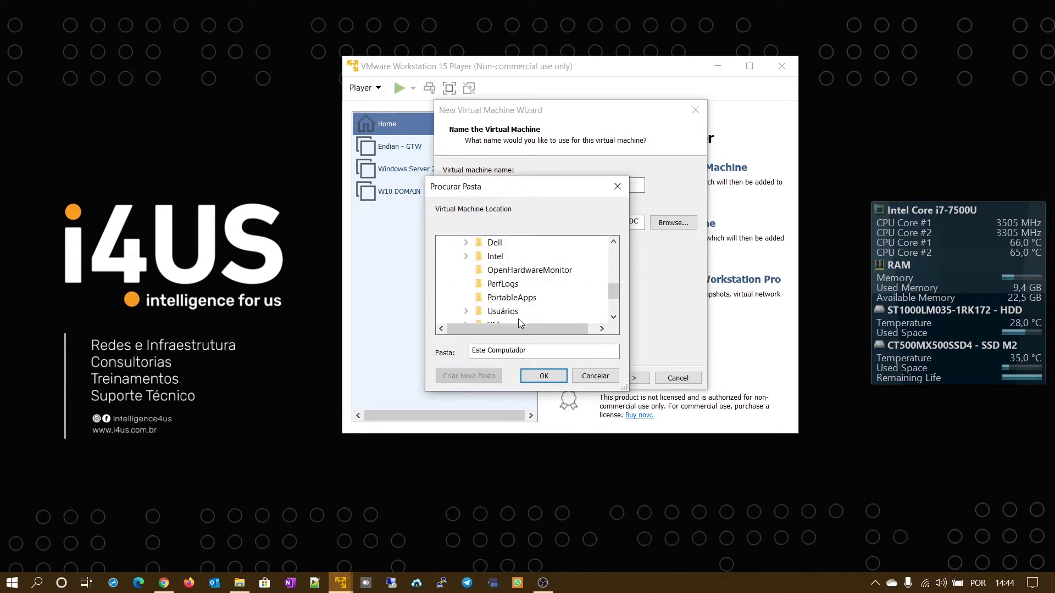
click(495, 258)
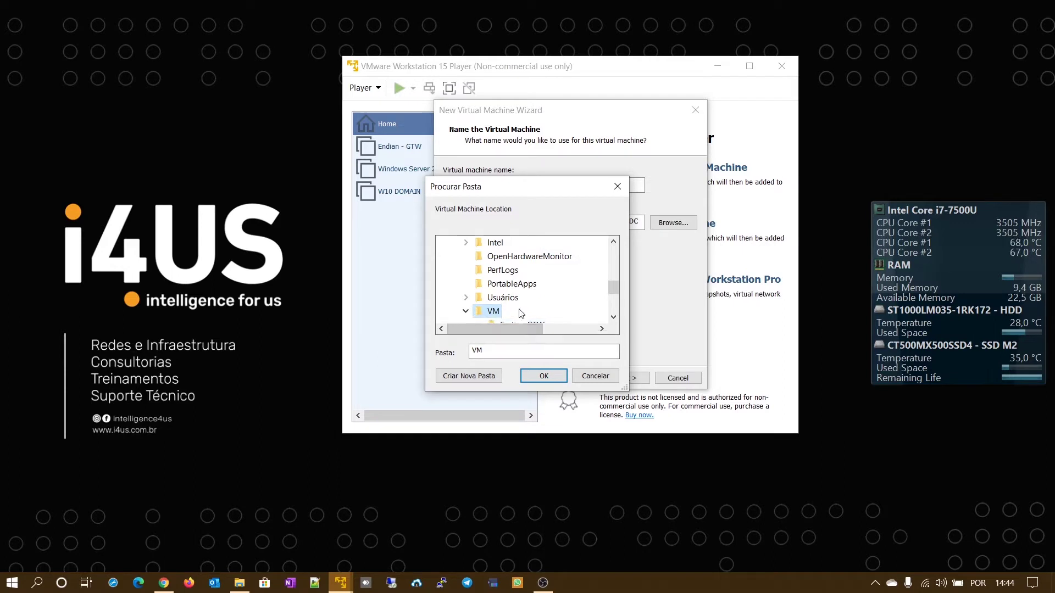
scroll(477, 314, down, 1)
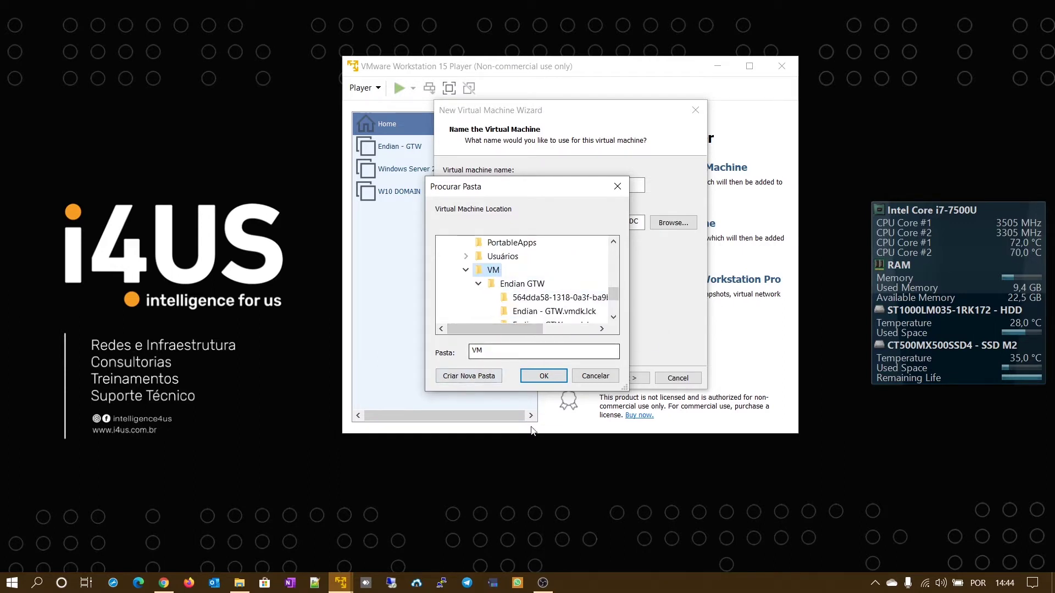
- Create the folder 'ADMSERVER - SRVDC' under C:\VM and use it as the location
click(468, 377)
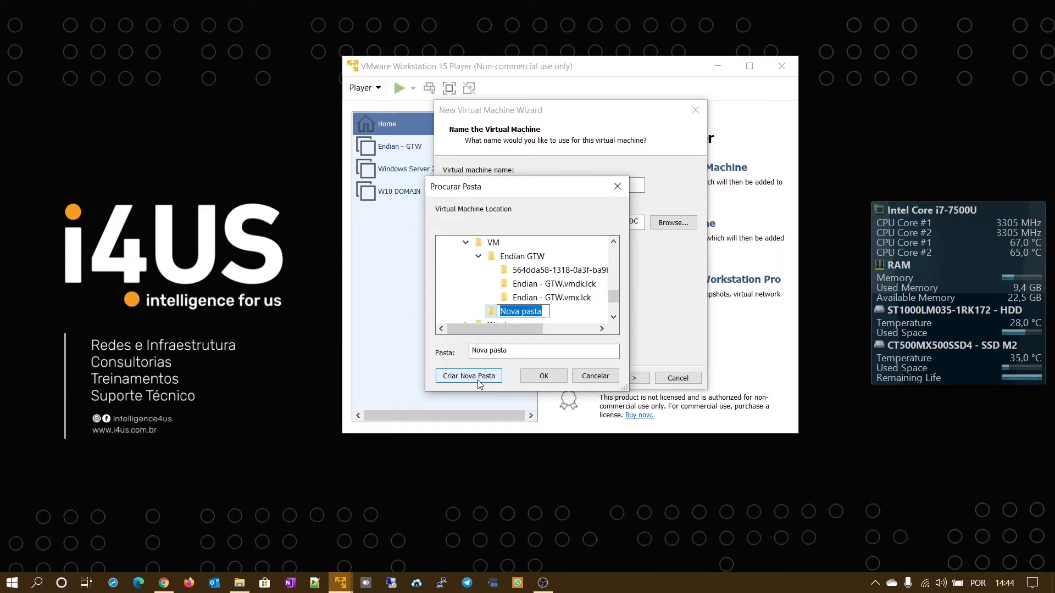
text(ADMSERVER - SRVDC)
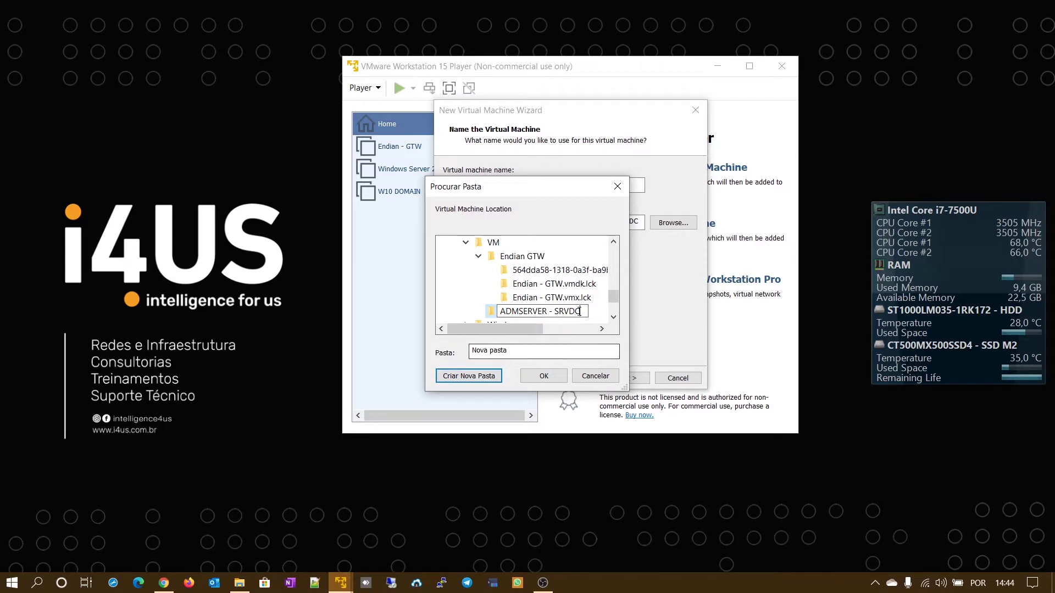
key(Return)
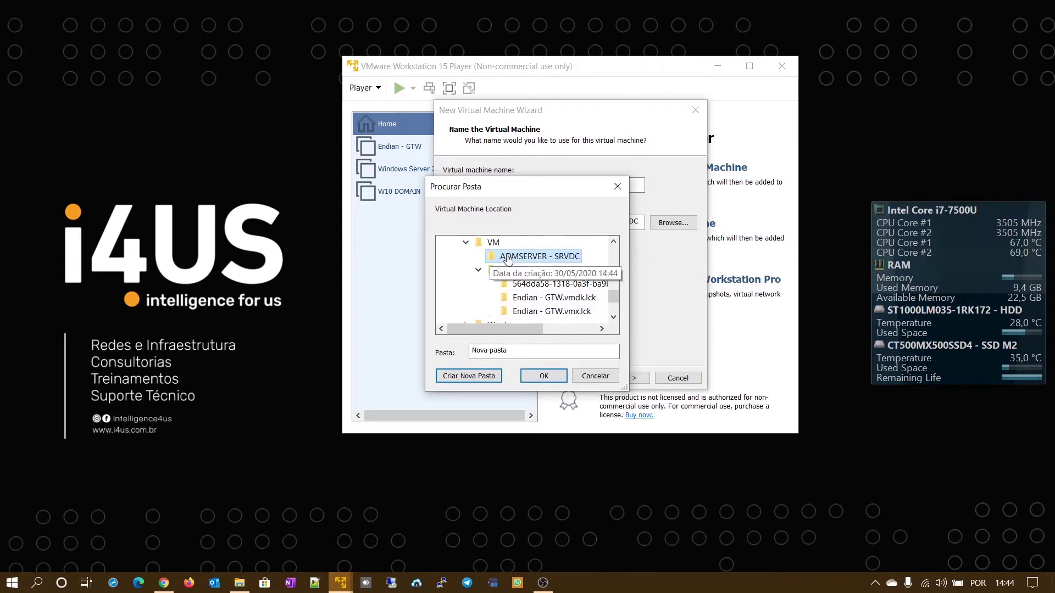
click(544, 376)
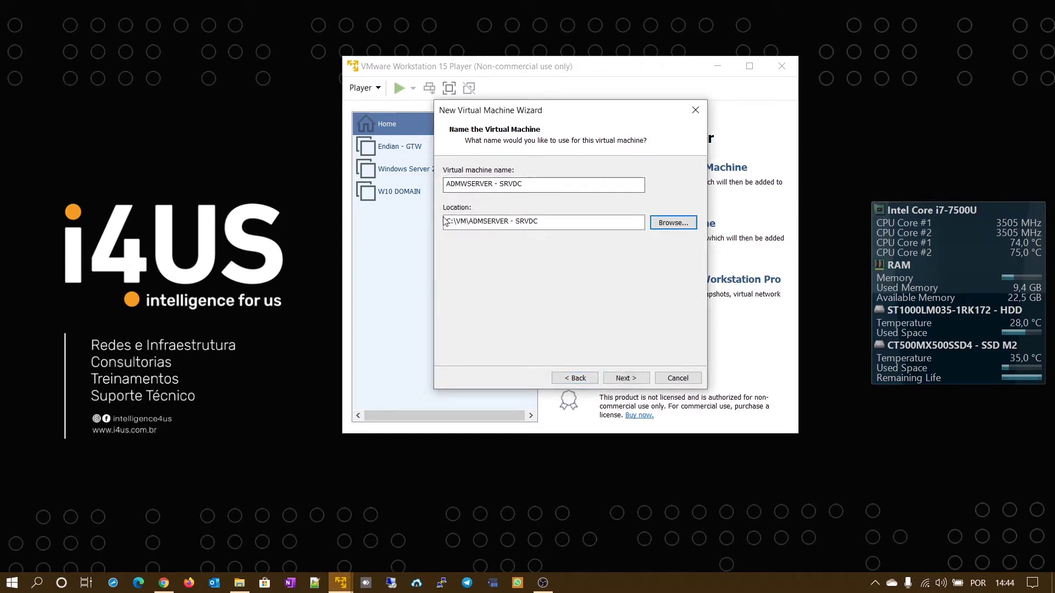
click(533, 224)
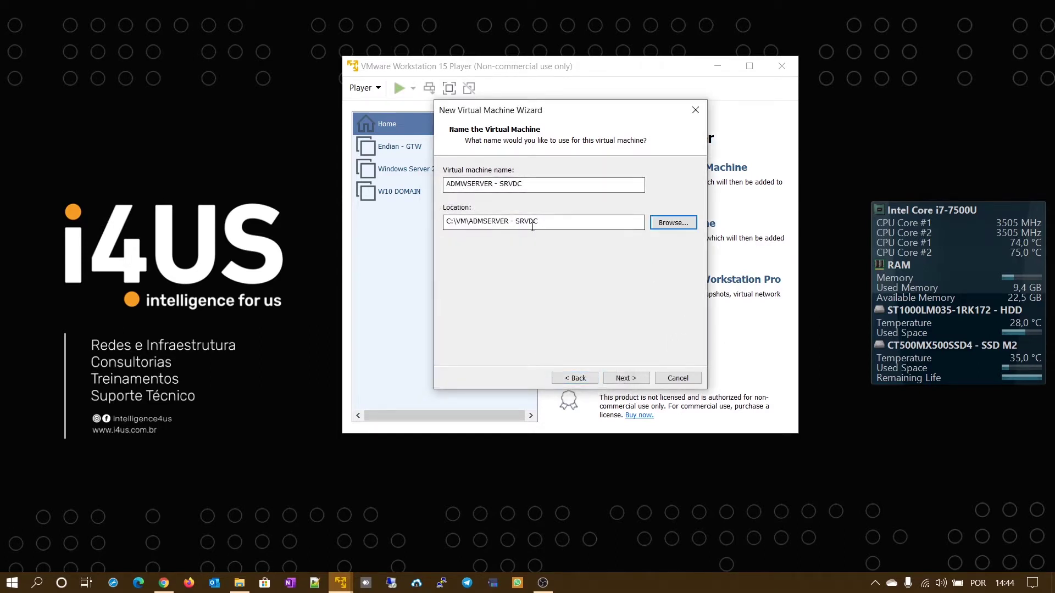
- Keep the 60 GB disk and default hardware, and finish creating the Windows Server 2016 VM
click(641, 382)
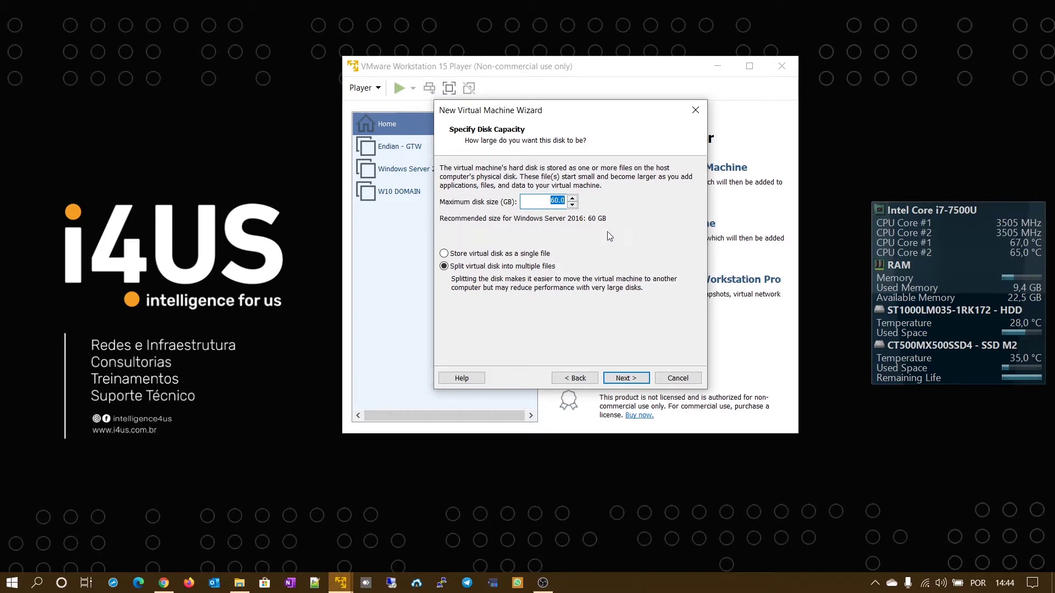
click(637, 382)
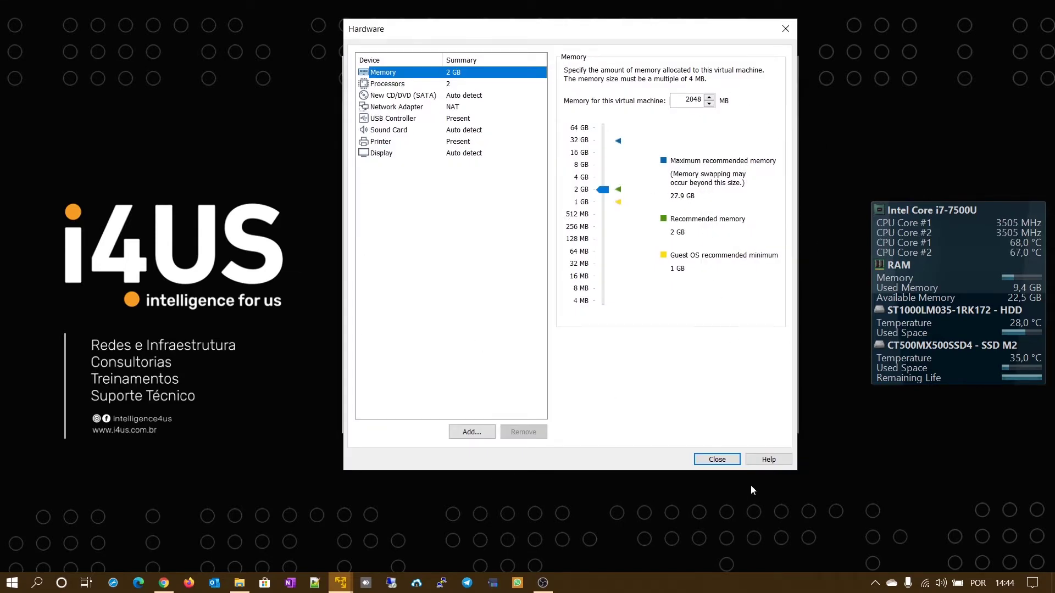
click(728, 463)
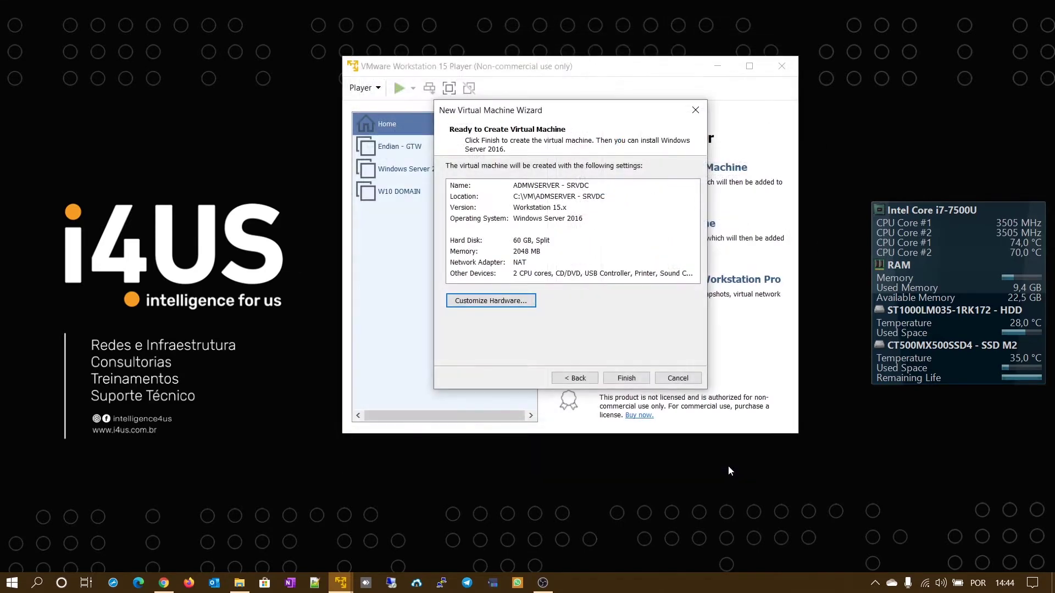
click(627, 378)
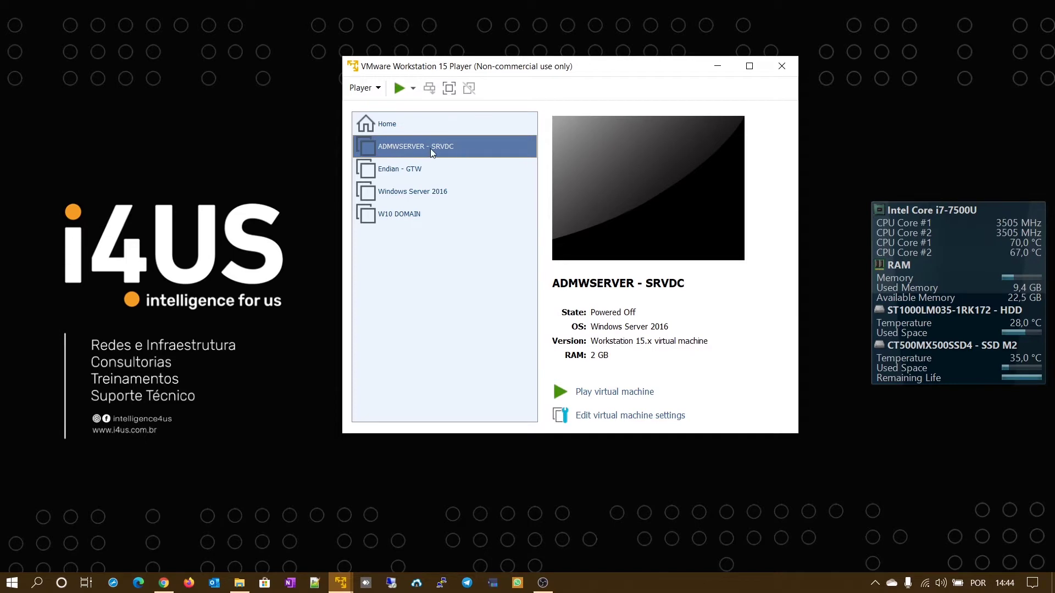
- Raise the VM's memory to 9412 MB after reviewing processors and hard disk, then start Add Hardware
click(616, 418)
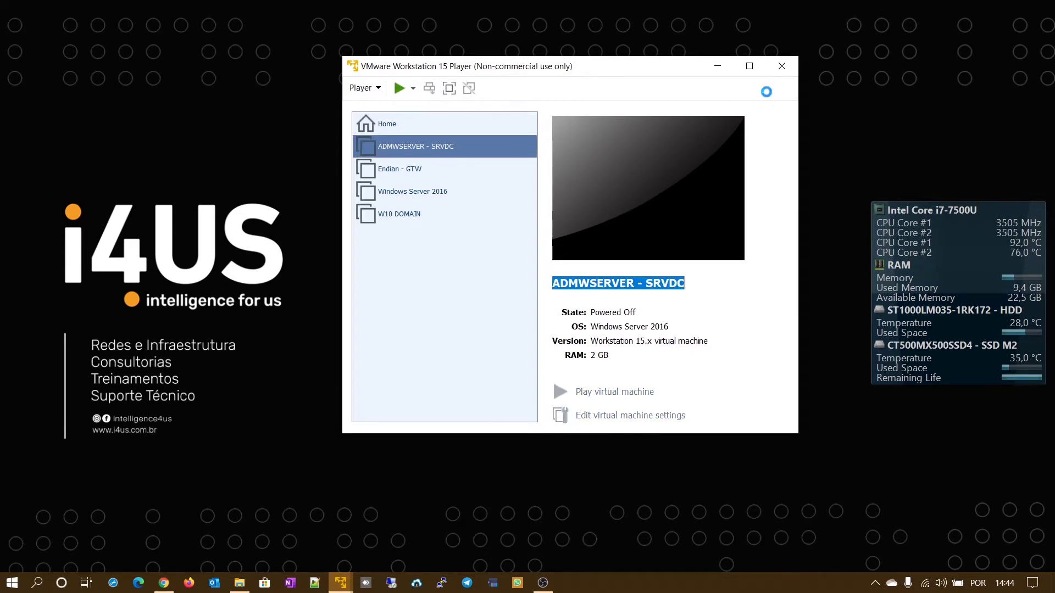
drag(706, 33, 723, 68)
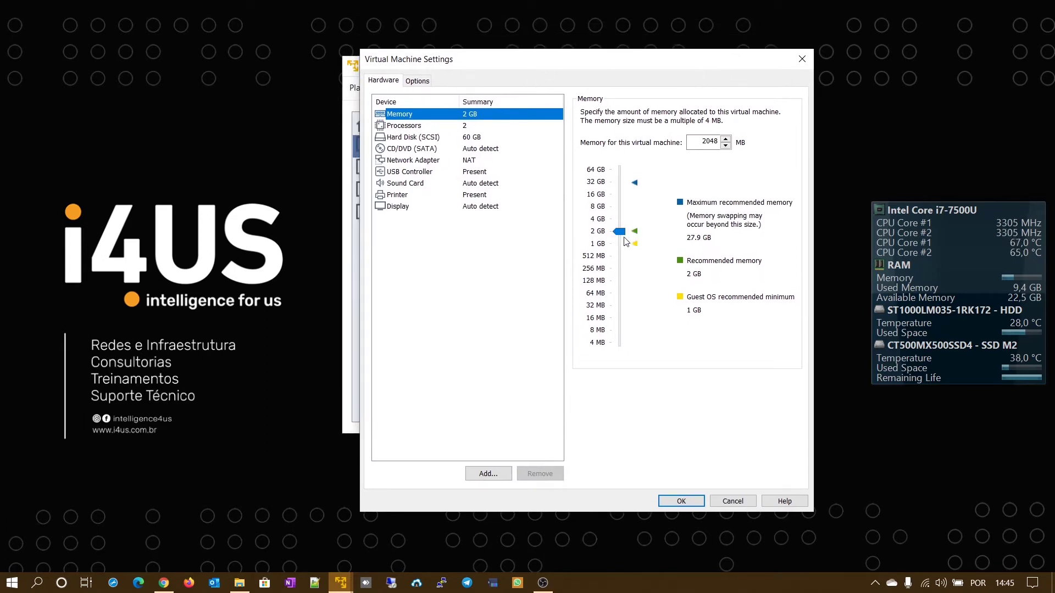
drag(621, 232, 625, 200)
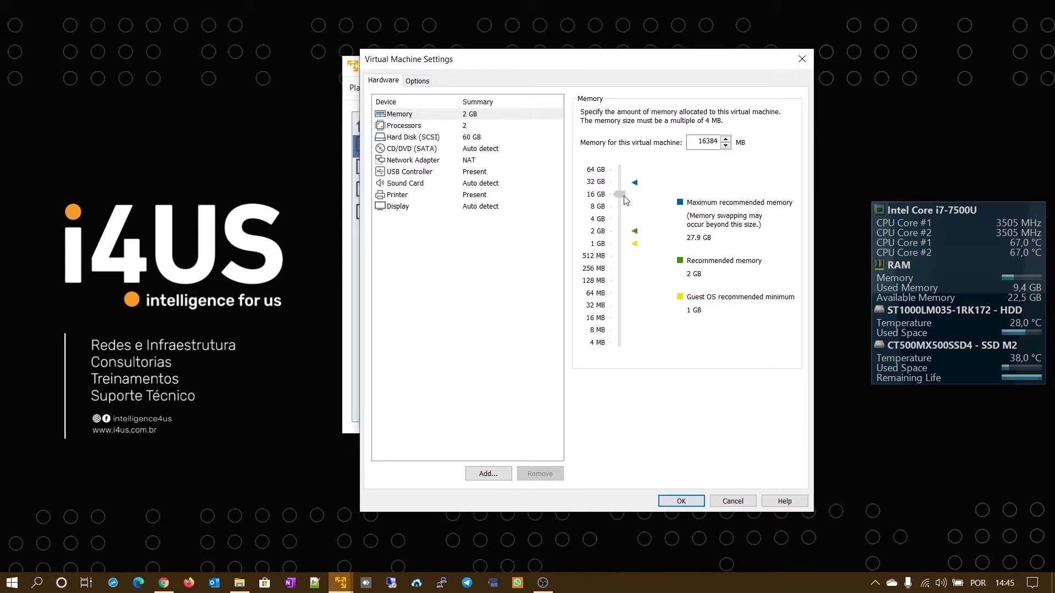
drag(624, 196, 626, 203)
click(420, 128)
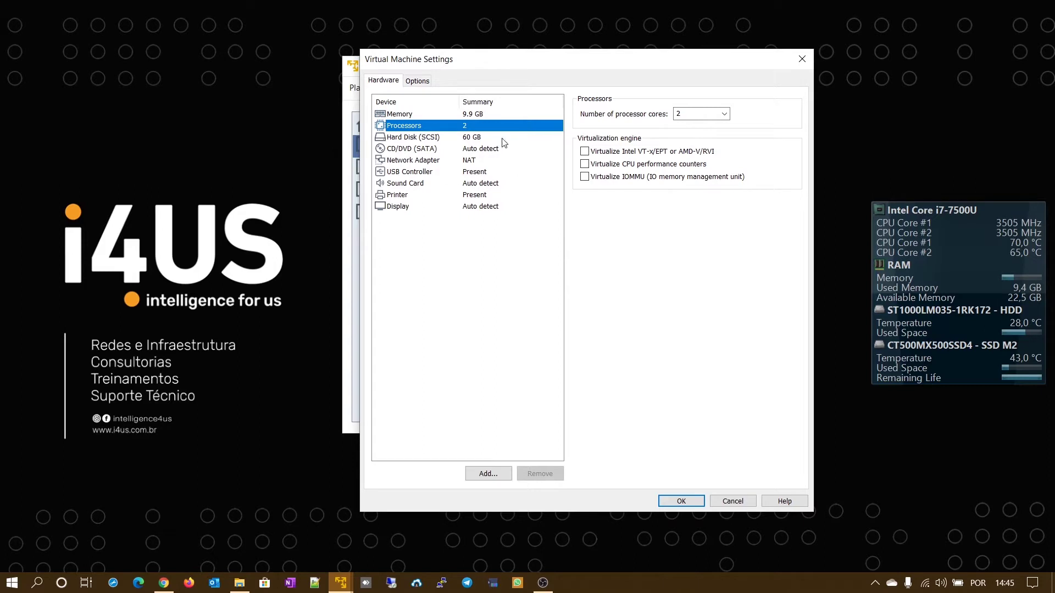
click(427, 138)
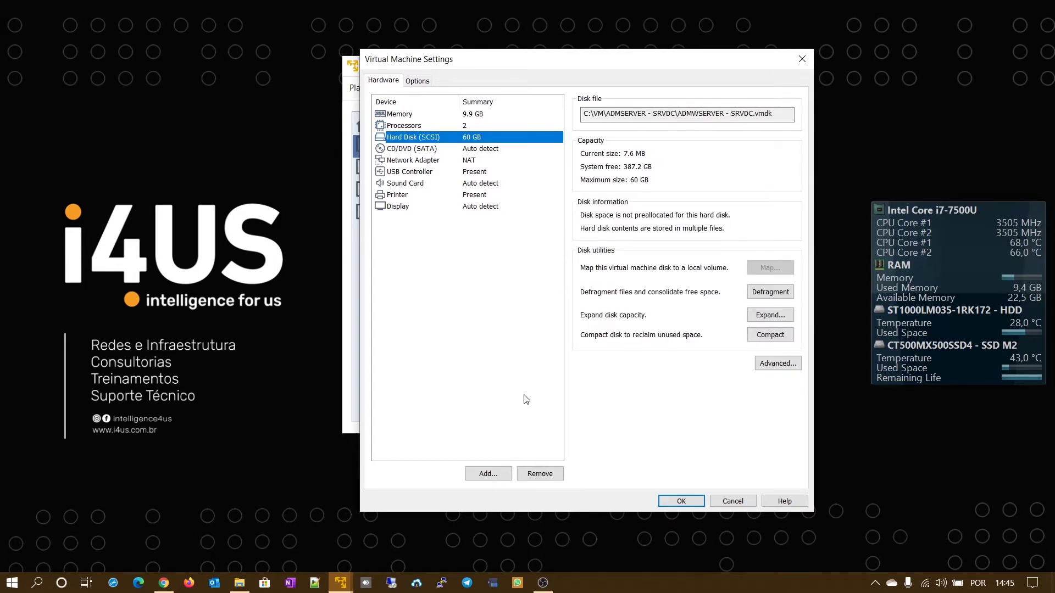
click(485, 474)
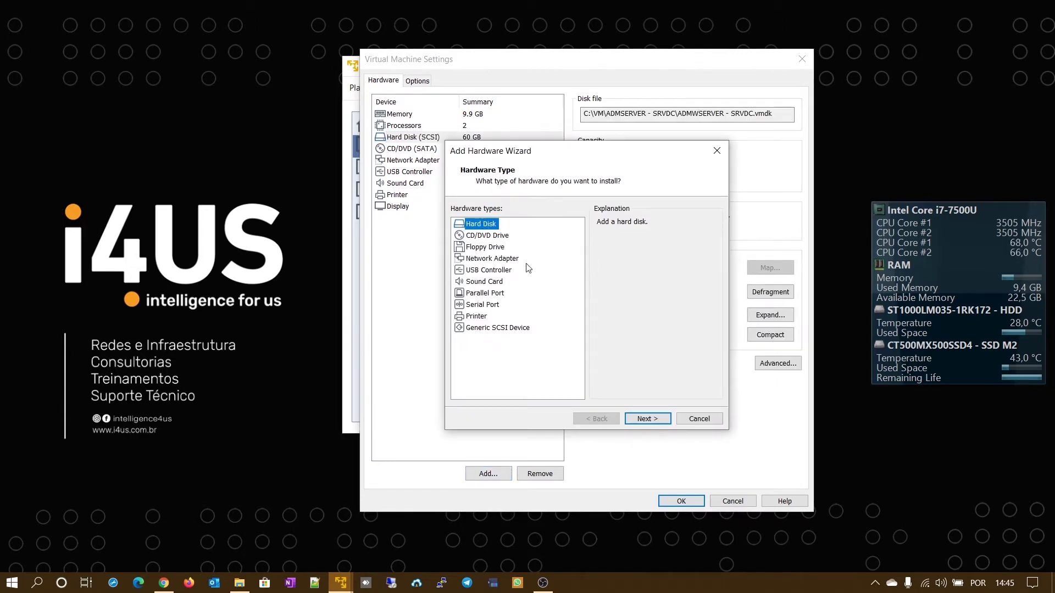
- Add a first new 60 GB SCSI virtual hard disk
click(662, 422)
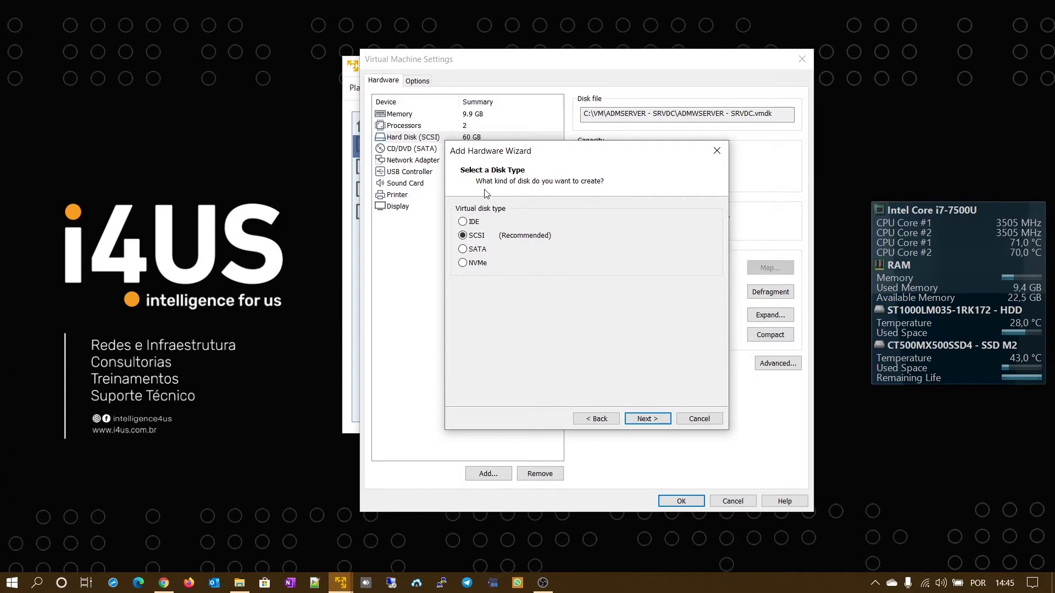
click(658, 420)
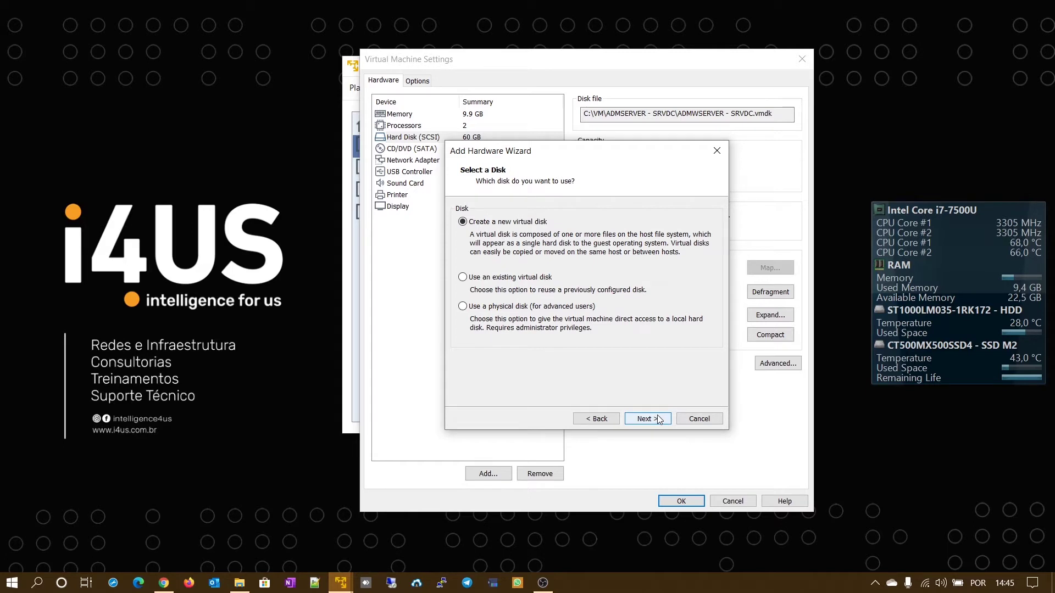
click(658, 420)
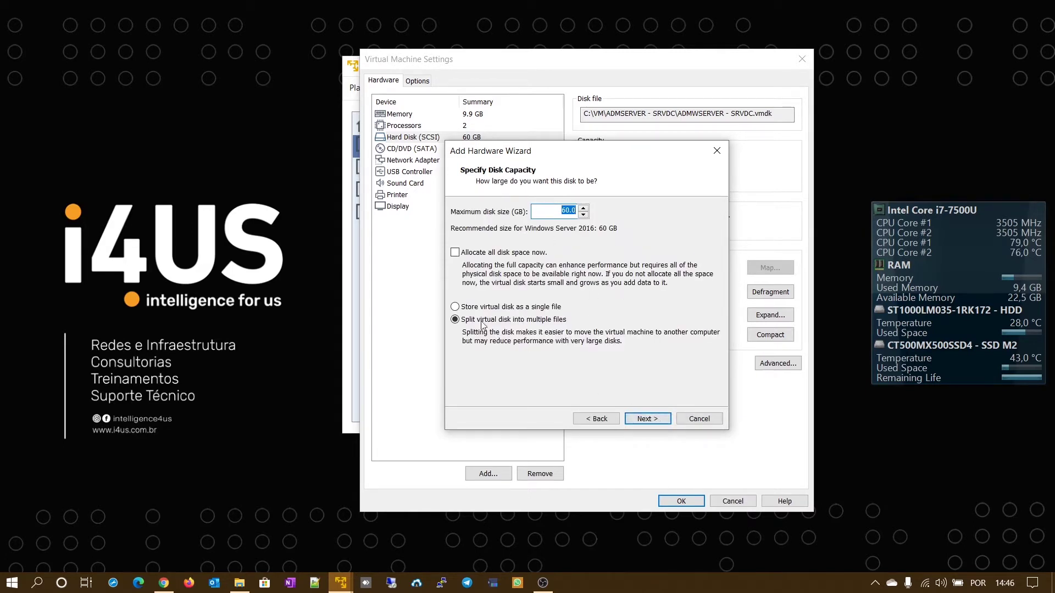
click(652, 420)
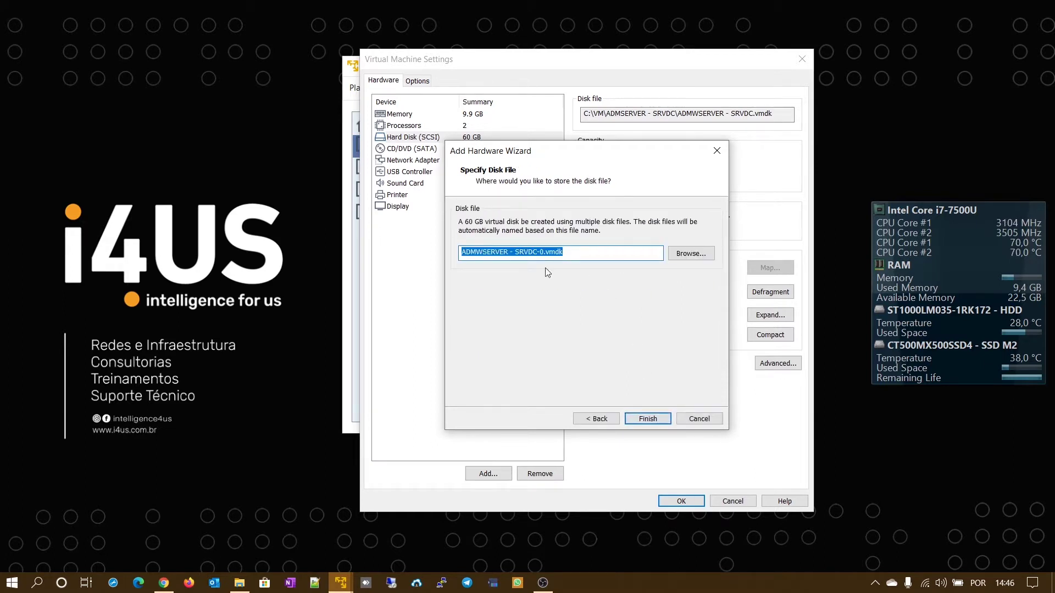
click(644, 421)
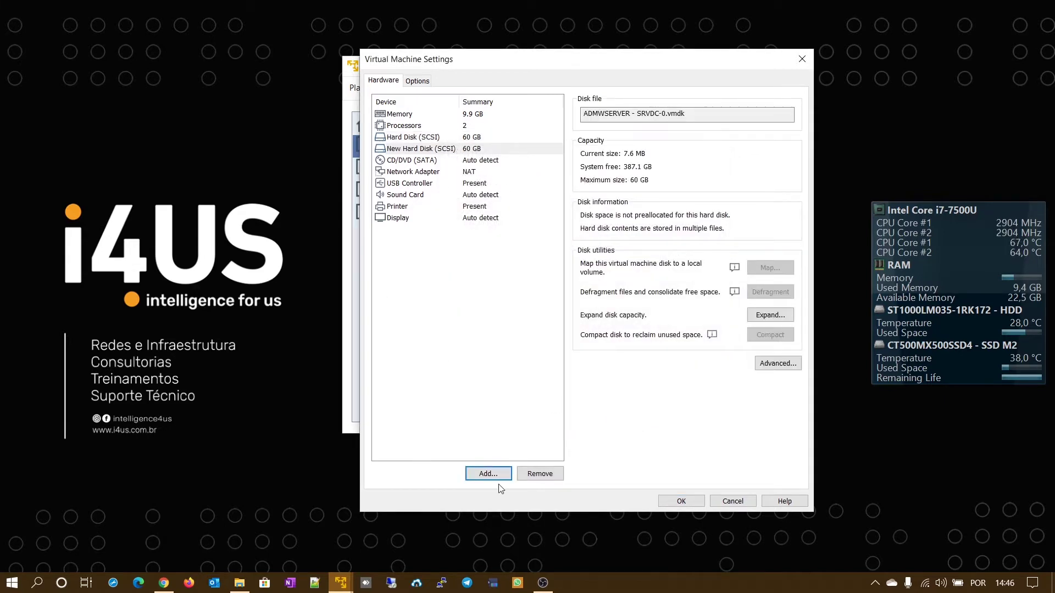
- Add a second new 60 GB SCSI virtual hard disk
click(488, 474)
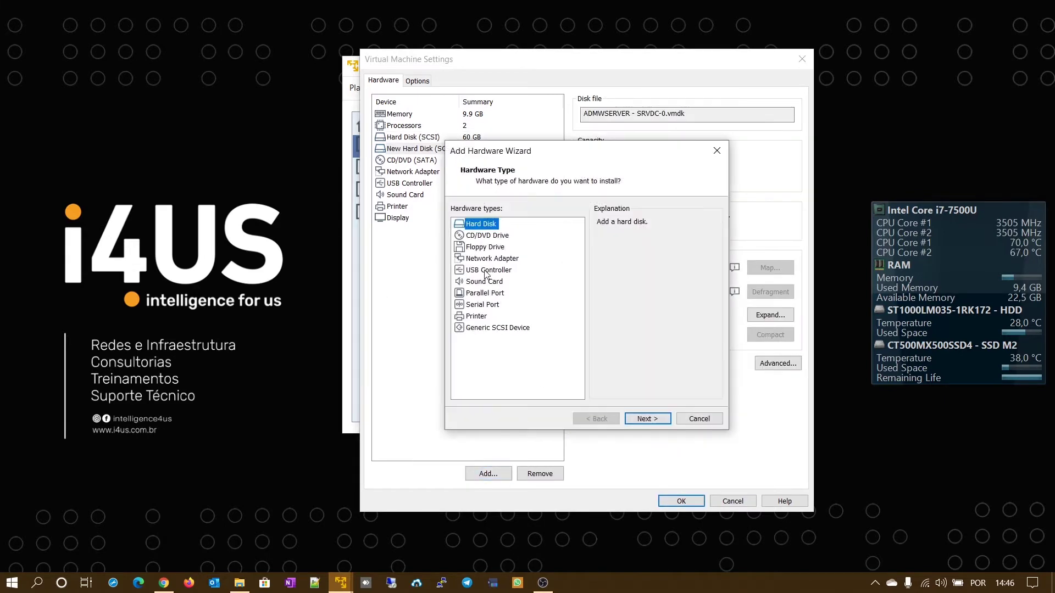
click(648, 417)
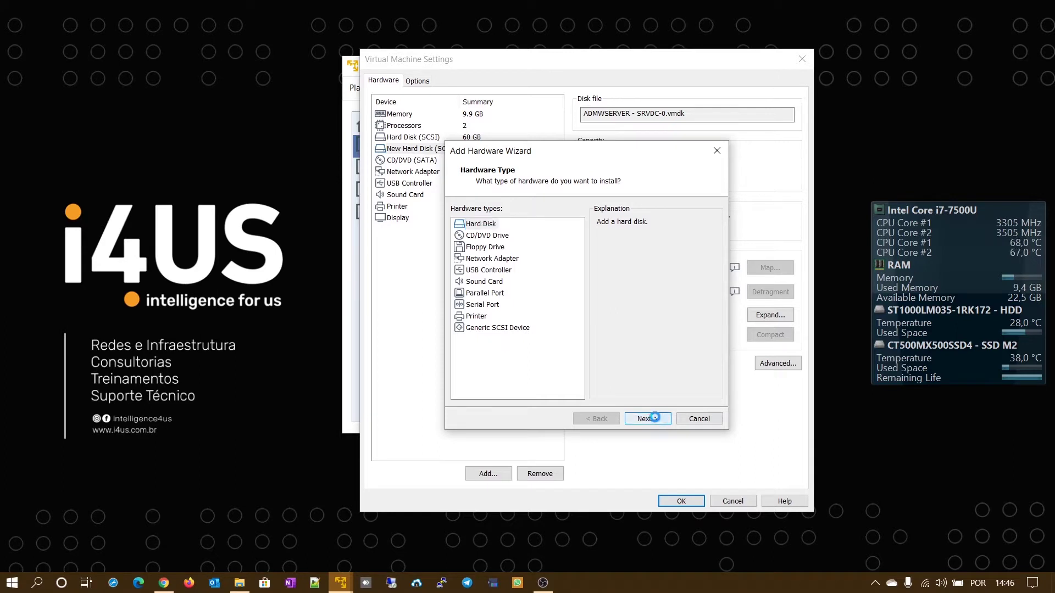
click(653, 421)
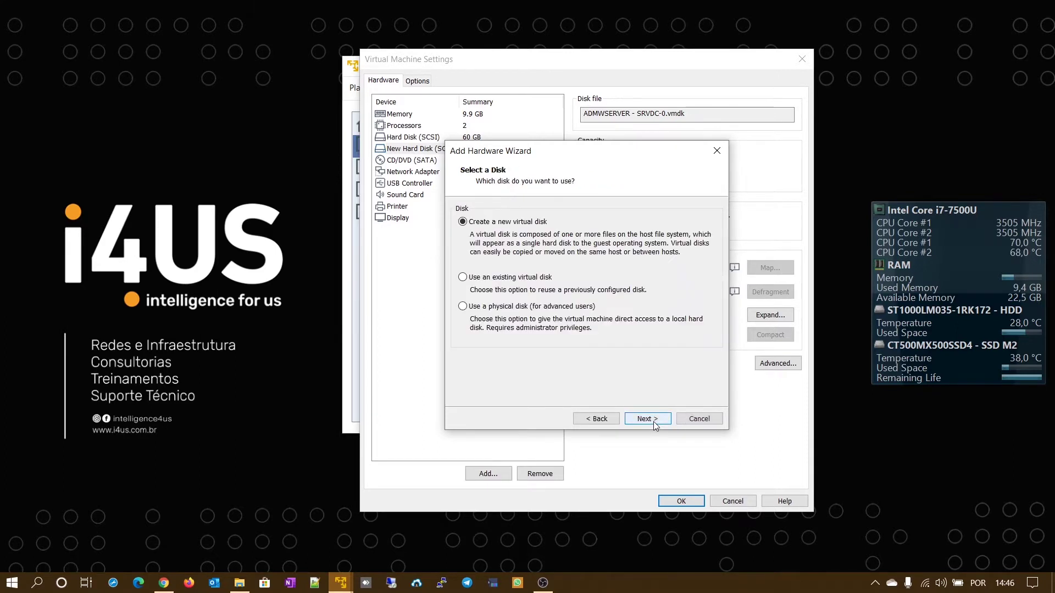
click(654, 421)
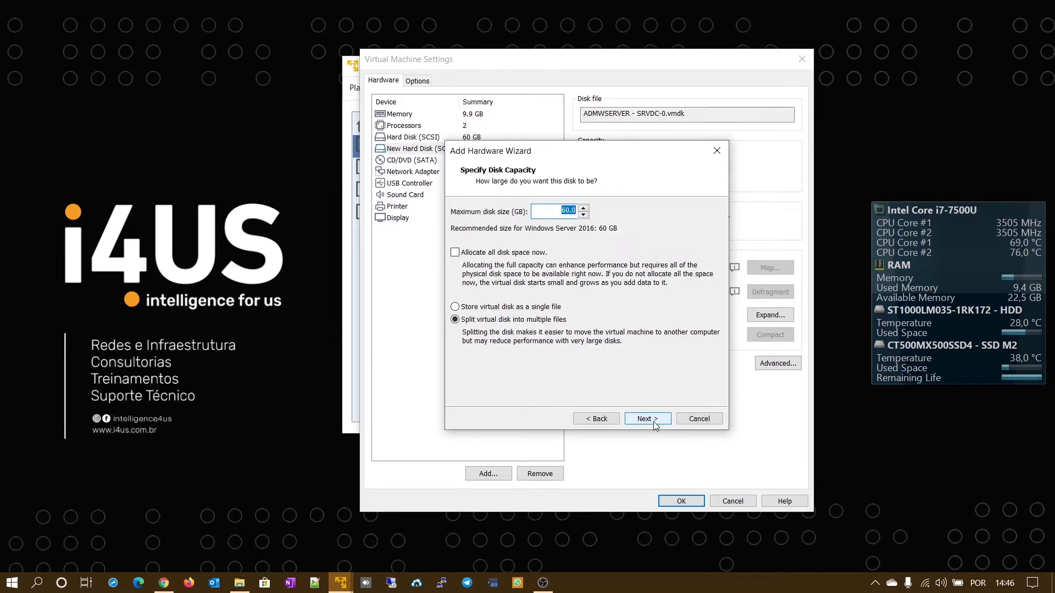
click(654, 421)
click(656, 418)
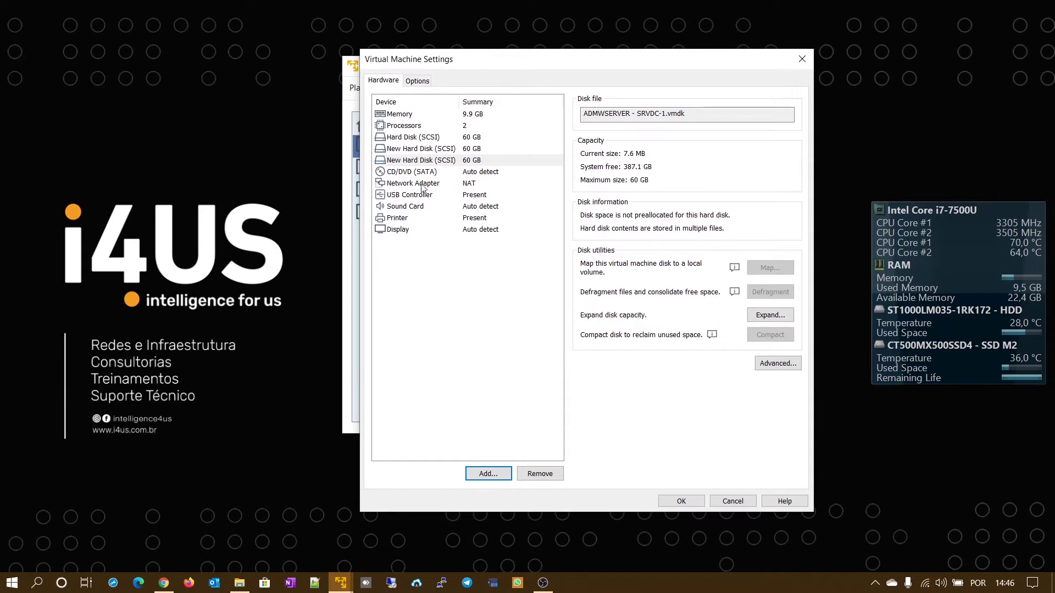
- Point the CD/DVD drive at pt_windows_server_2016_x64_dvd_9714926.iso in D:\OneDrive\SYSTEM IMAGES
click(442, 172)
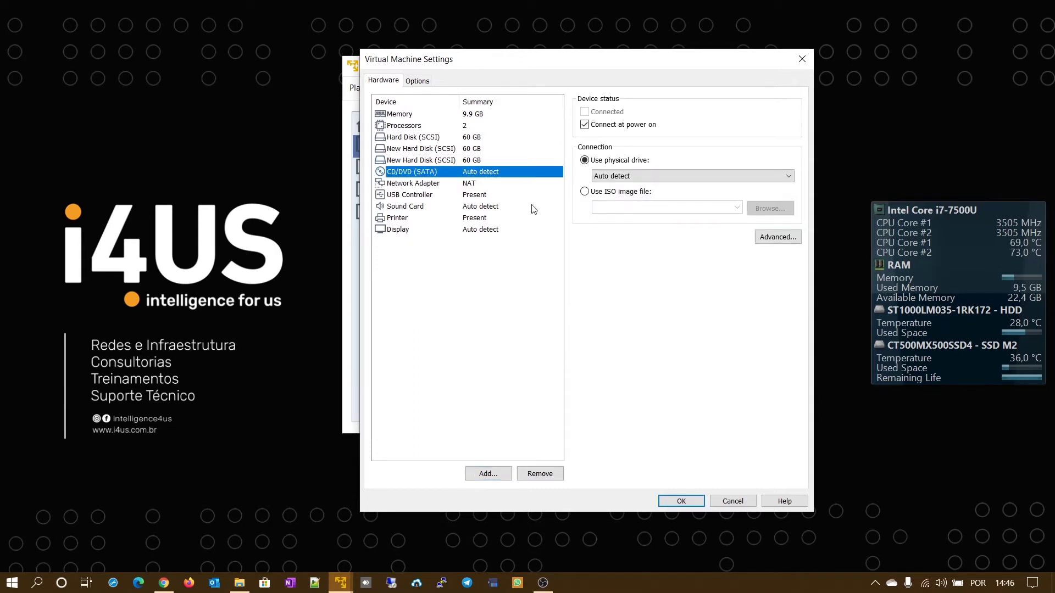
click(585, 192)
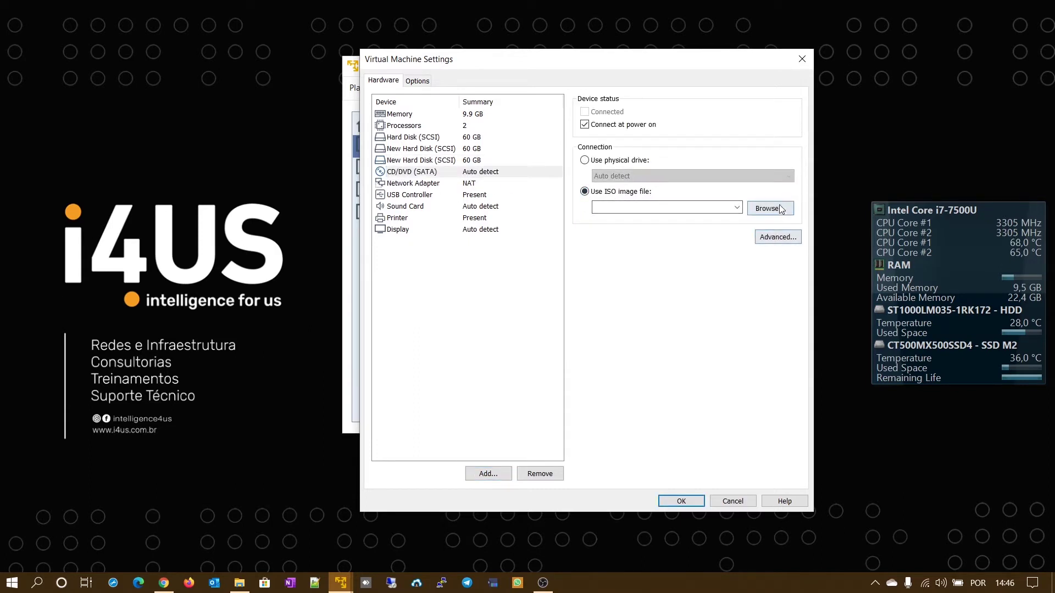
click(769, 208)
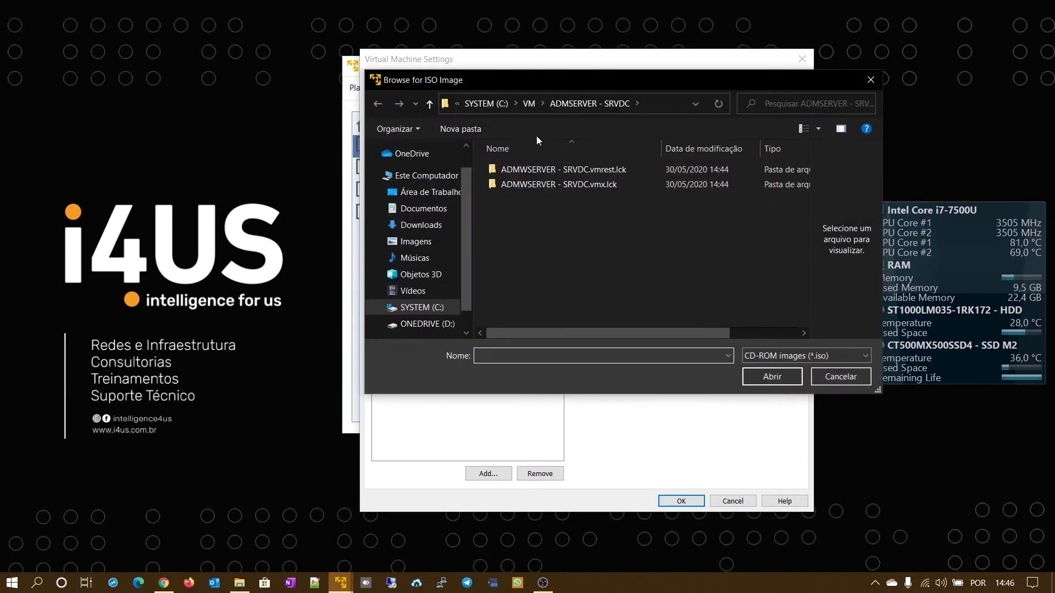
scroll(467, 258, down, 1)
click(427, 301)
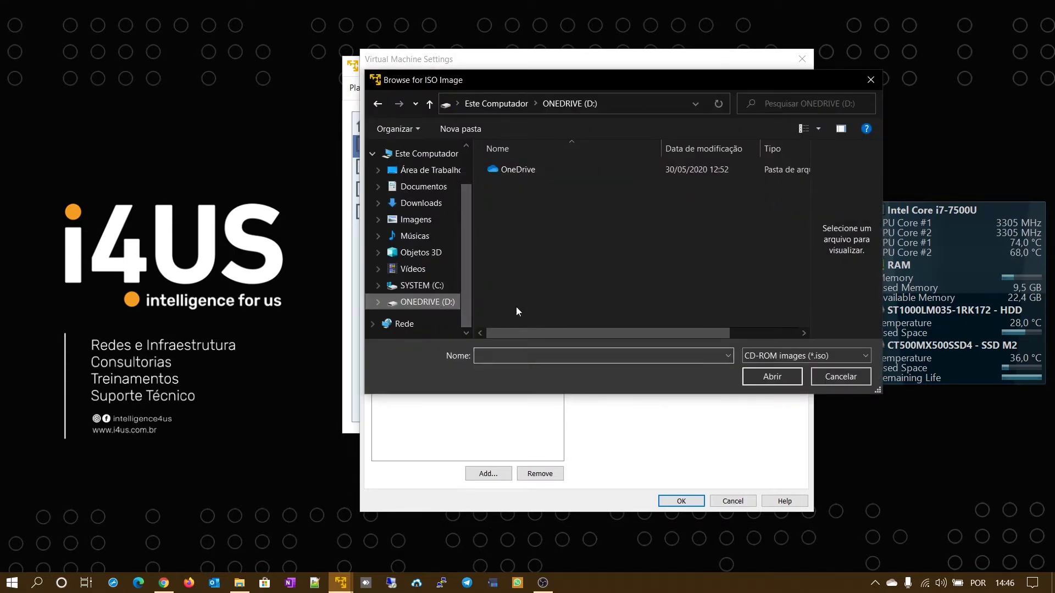
double_click(506, 174)
scroll(608, 296, down, 5)
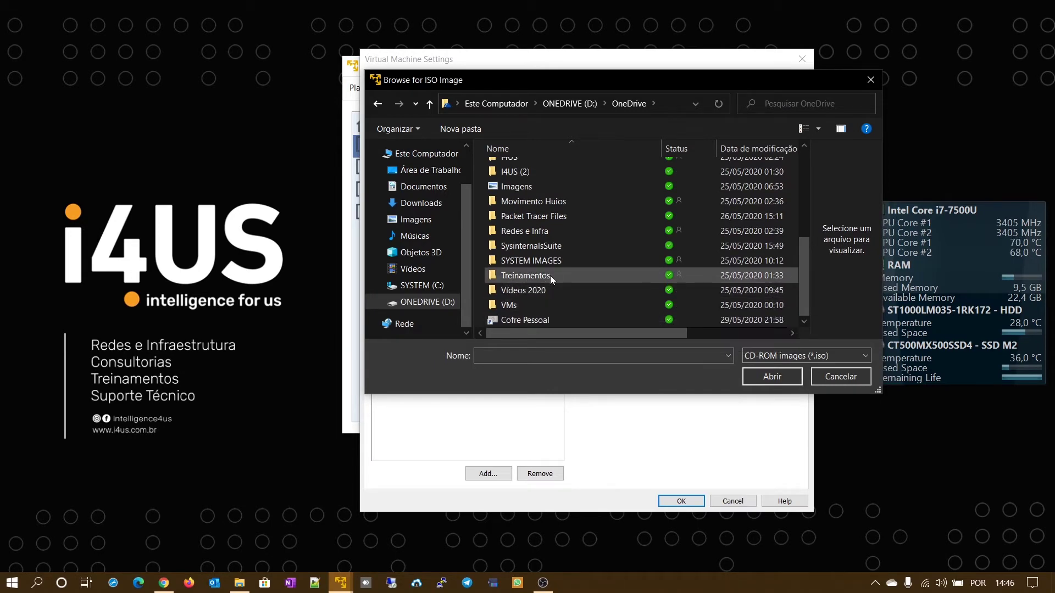
double_click(555, 261)
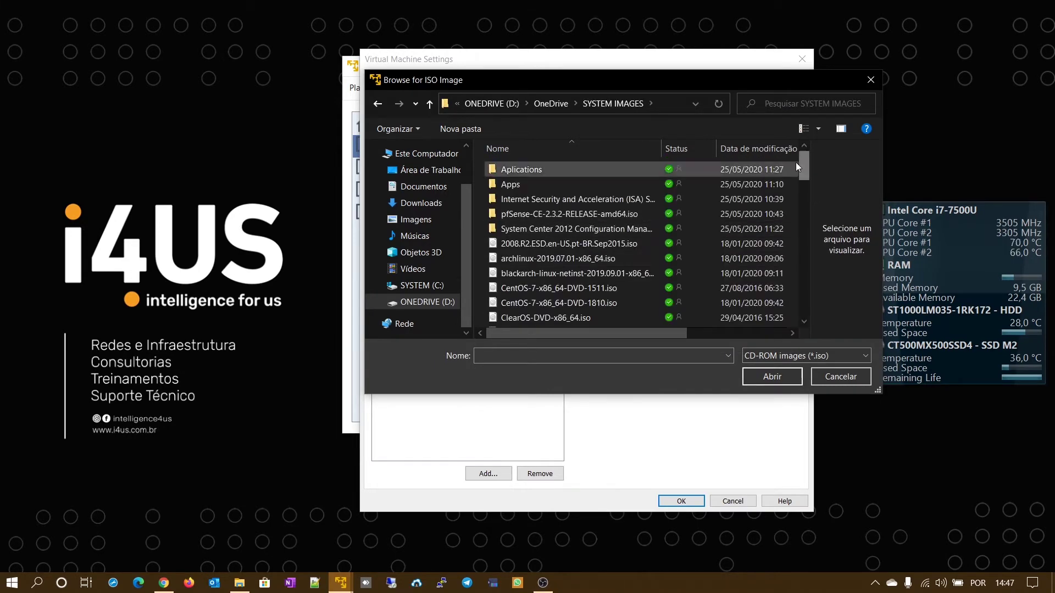
drag(803, 167, 806, 244)
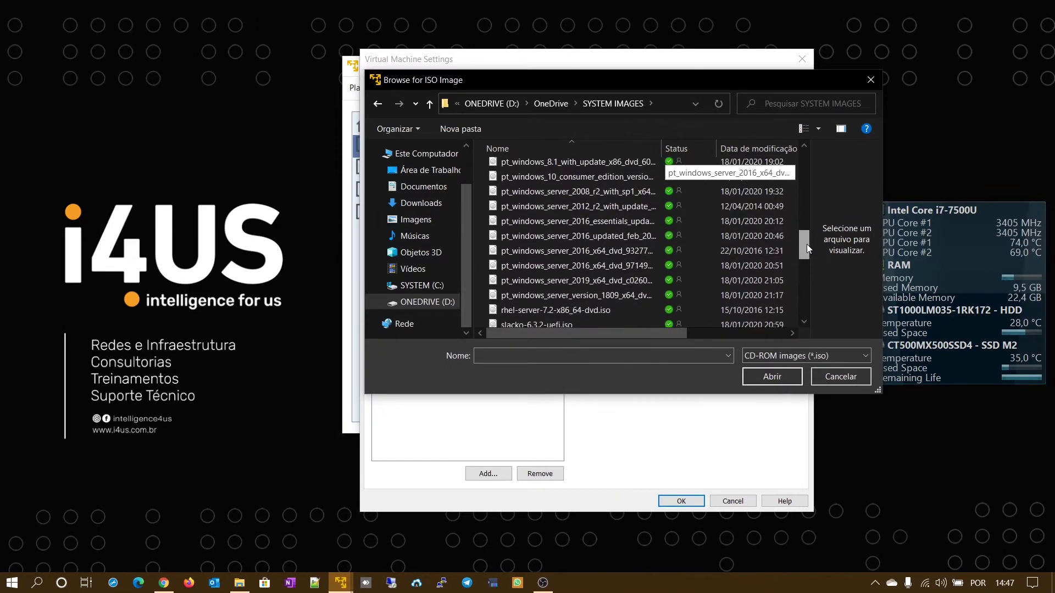
click(579, 266)
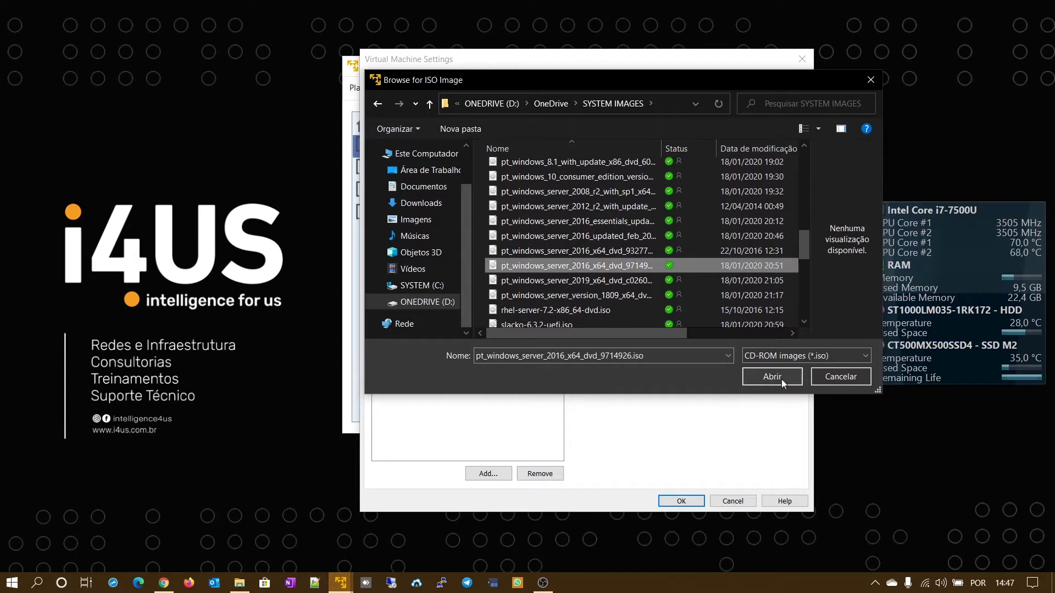
click(781, 378)
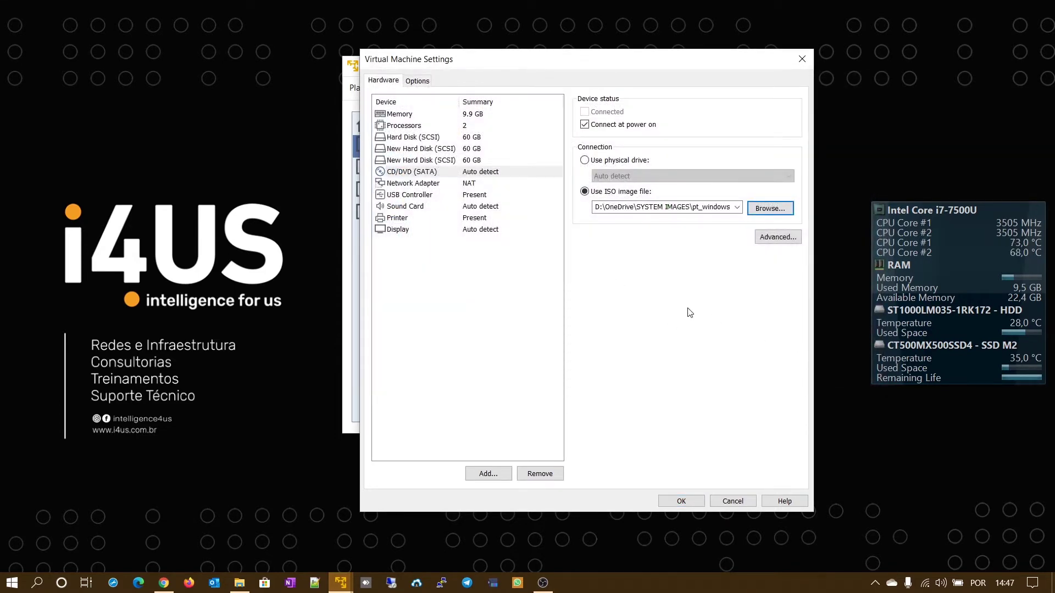
- Set the network adapter to the custom VMnet5 network and save the VM settings
click(428, 185)
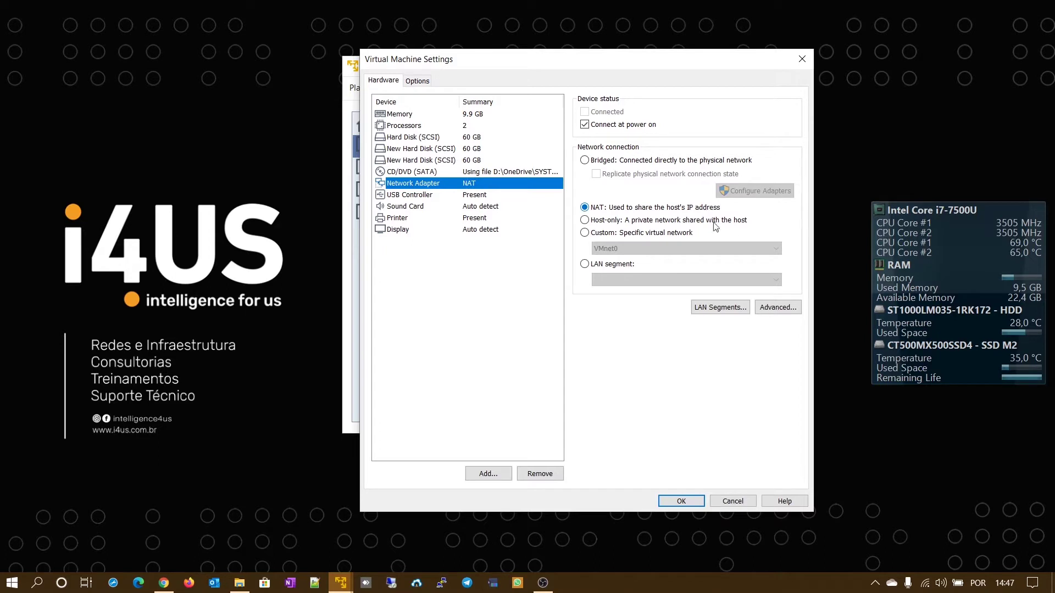
click(585, 234)
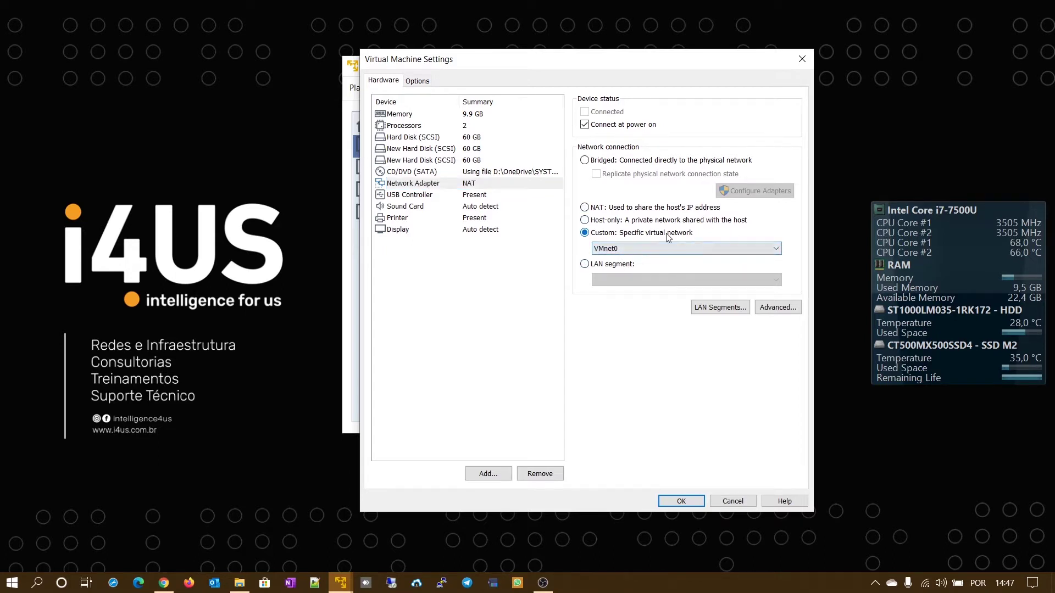
click(776, 250)
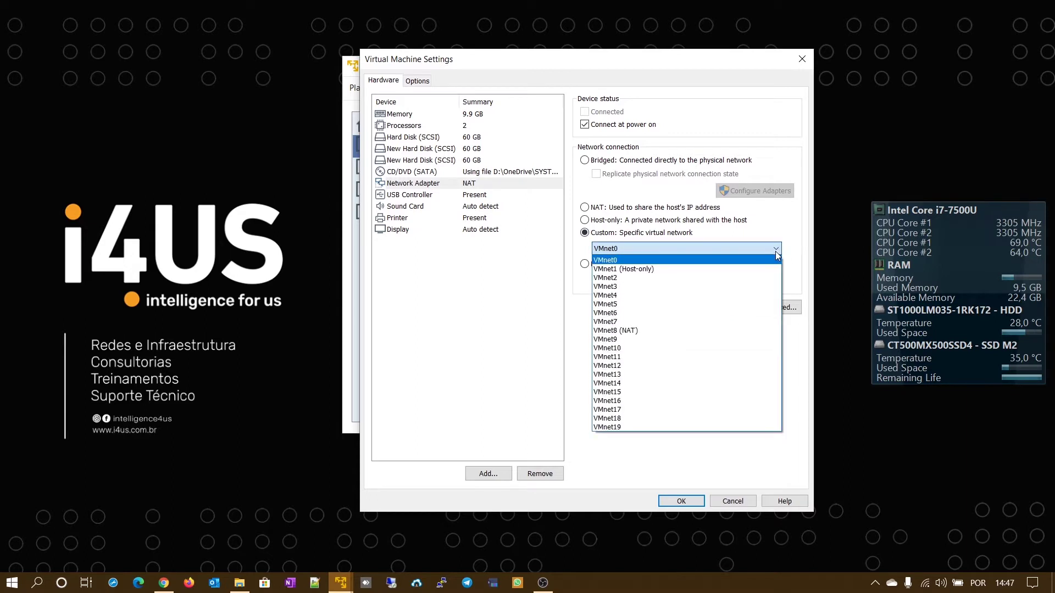
click(611, 305)
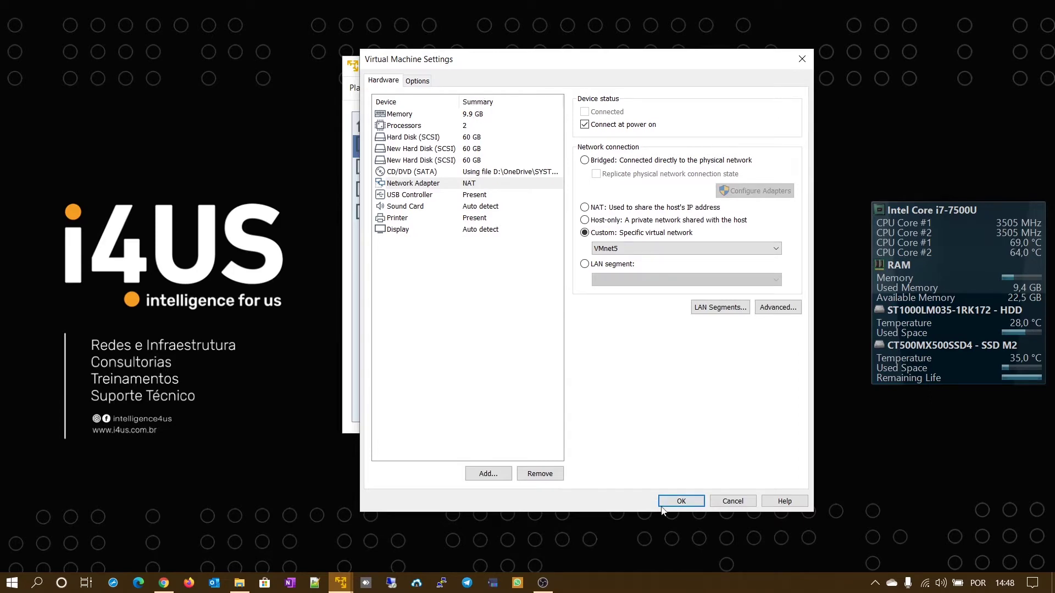
click(694, 501)
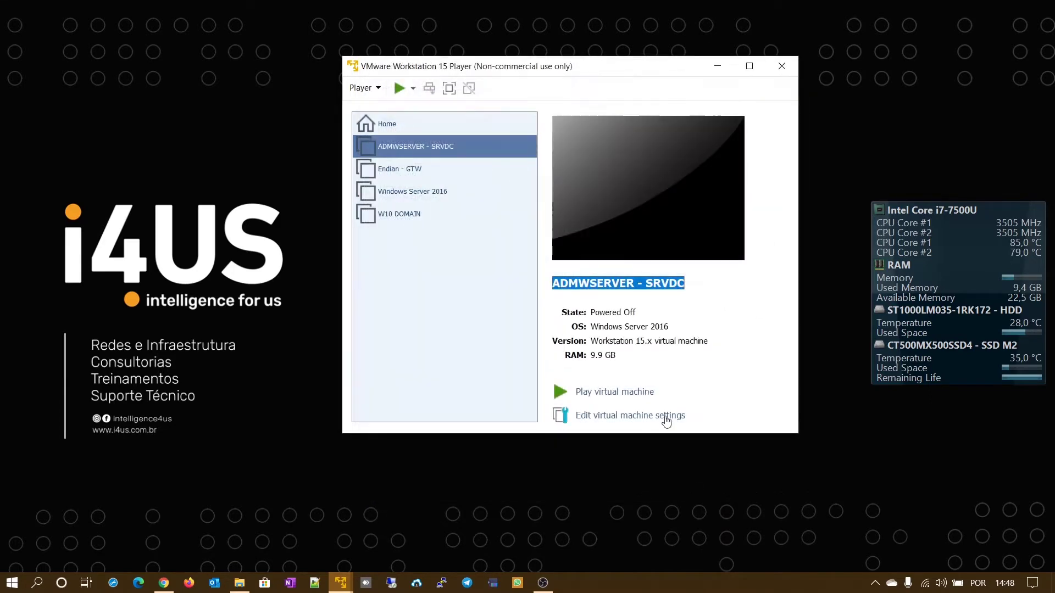
- Power on ADMWSERVER - SRVDC and boot it from the installation DVD
click(630, 393)
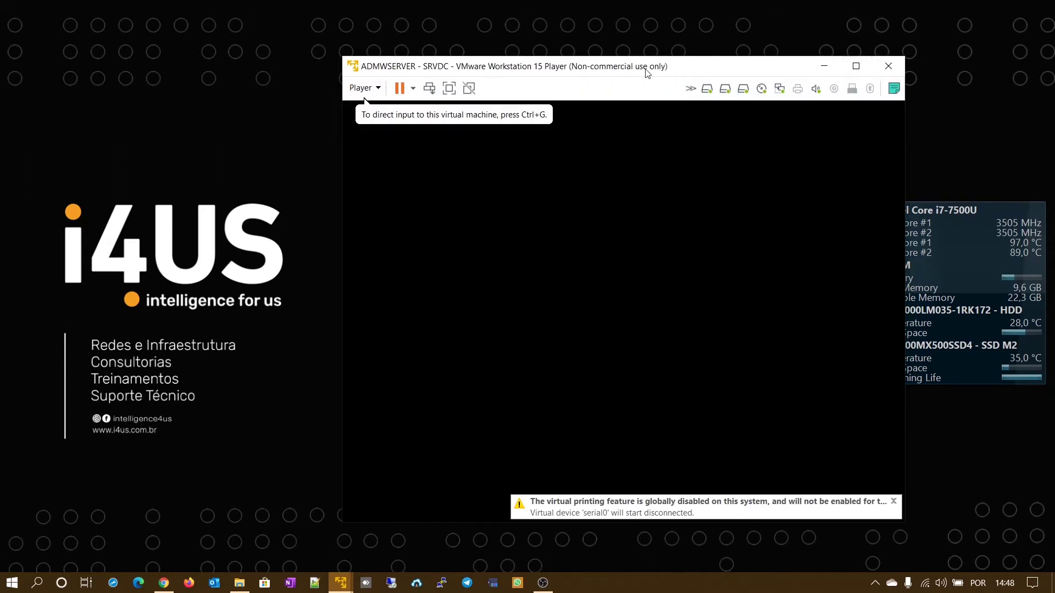
click(856, 66)
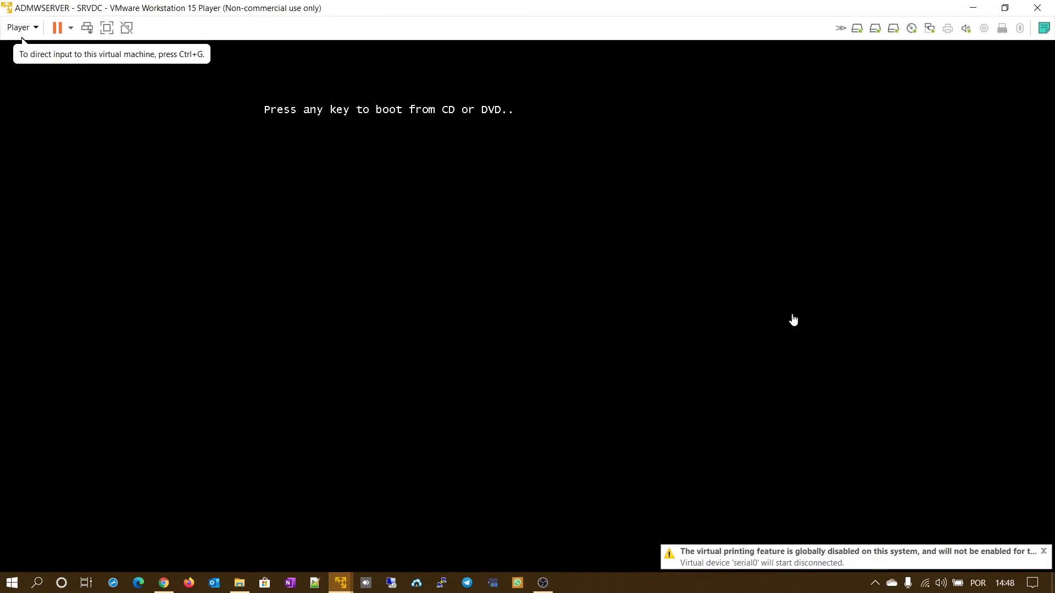
click(769, 330)
key(Return)
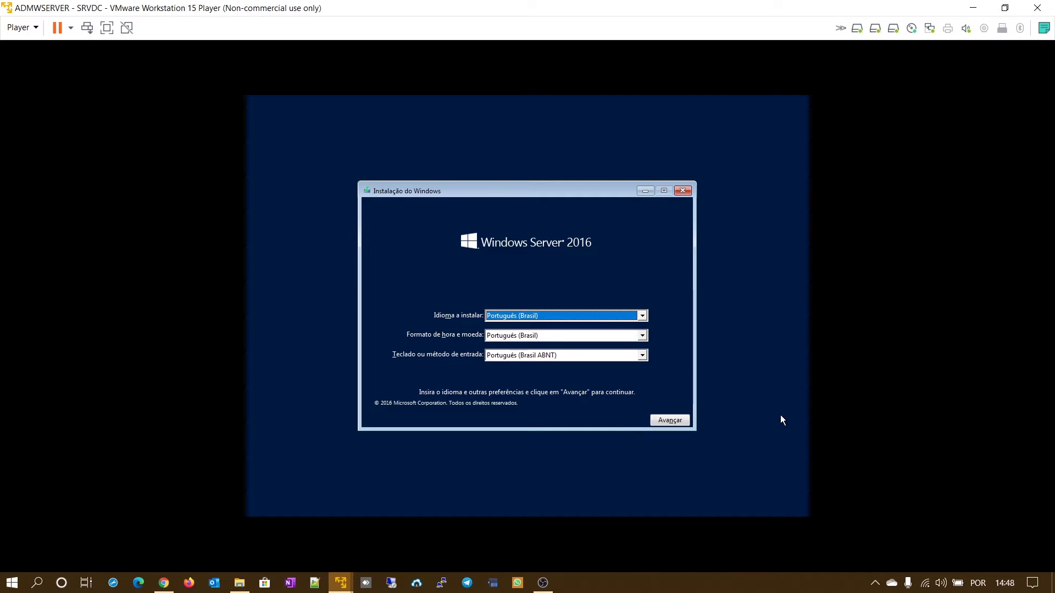
- Choose the Português (Brasil ABNT2) keyboard and proceed to Instalar agora
click(571, 357)
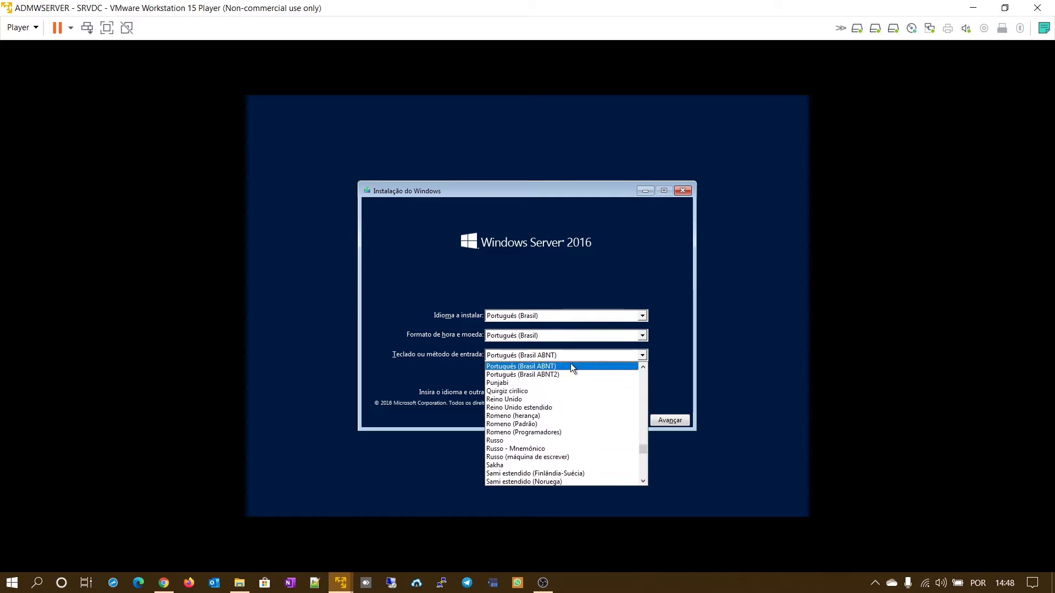
click(554, 375)
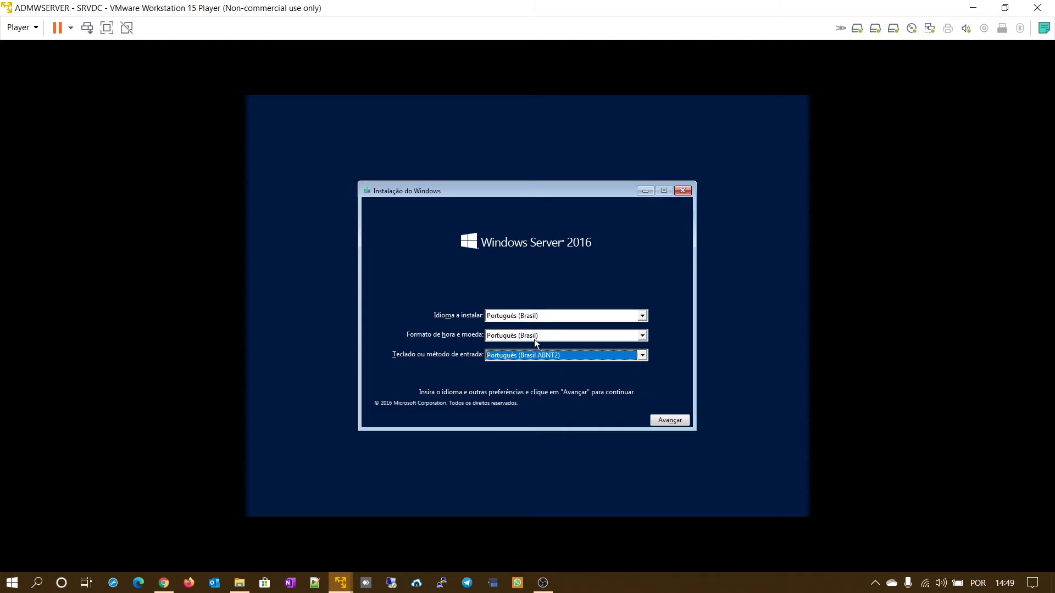
click(682, 423)
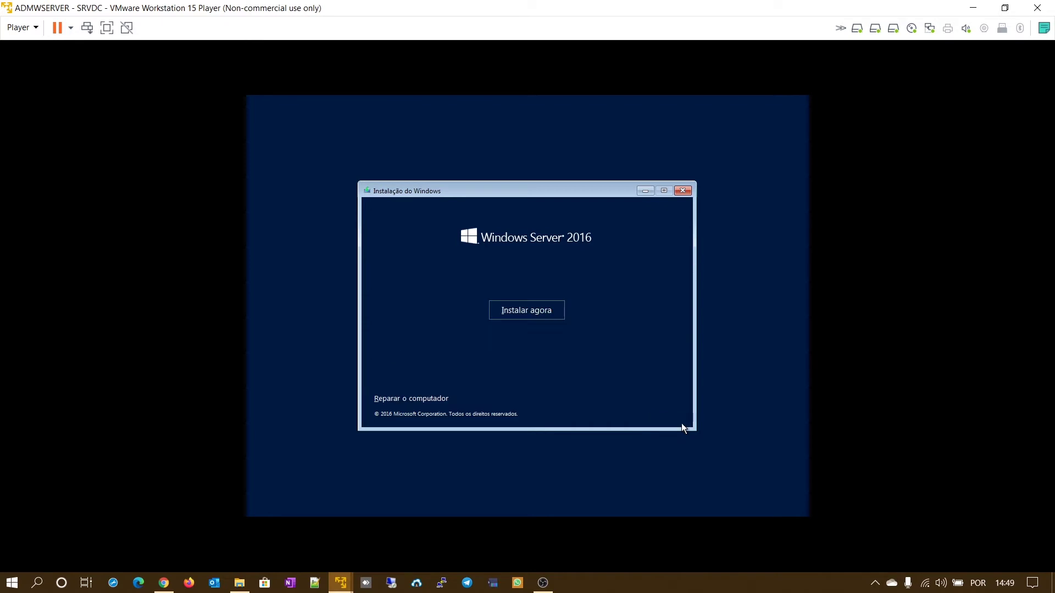
click(547, 313)
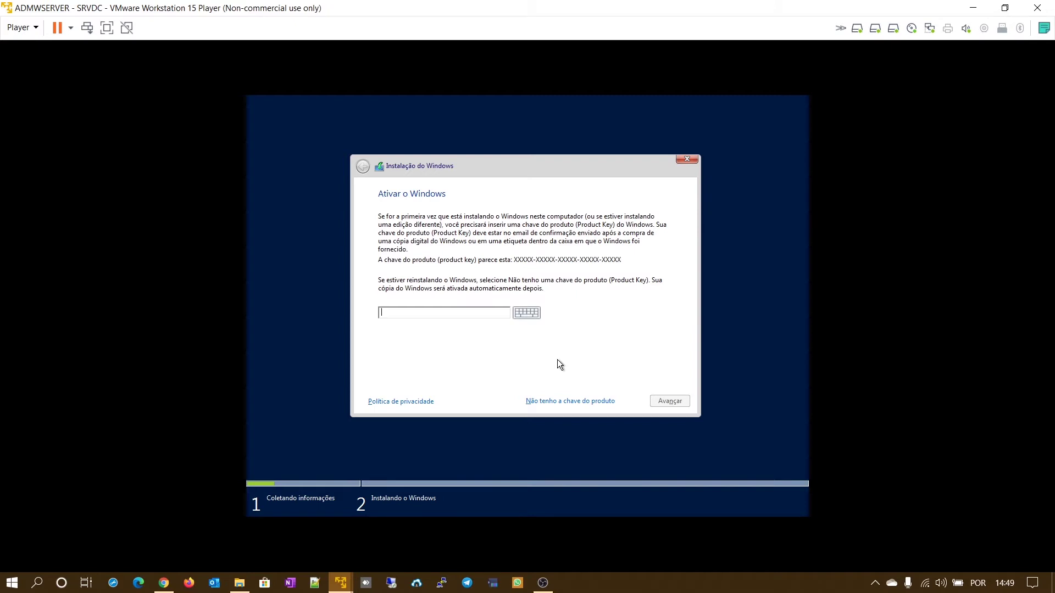
- Continue without a product key and select Windows Server 2016 Standard (Experiência Desktop)
click(583, 401)
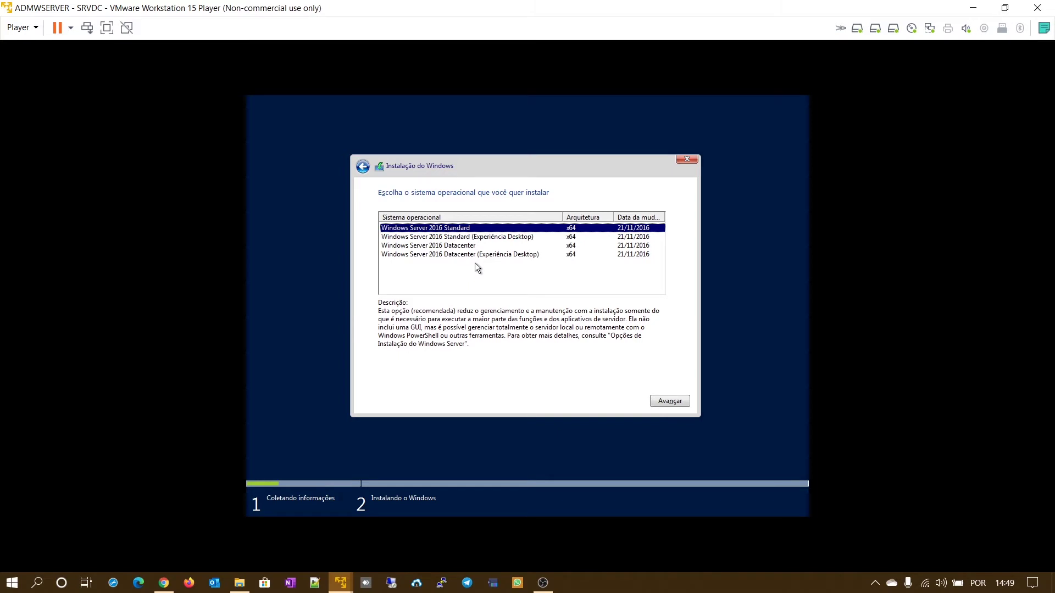
click(487, 238)
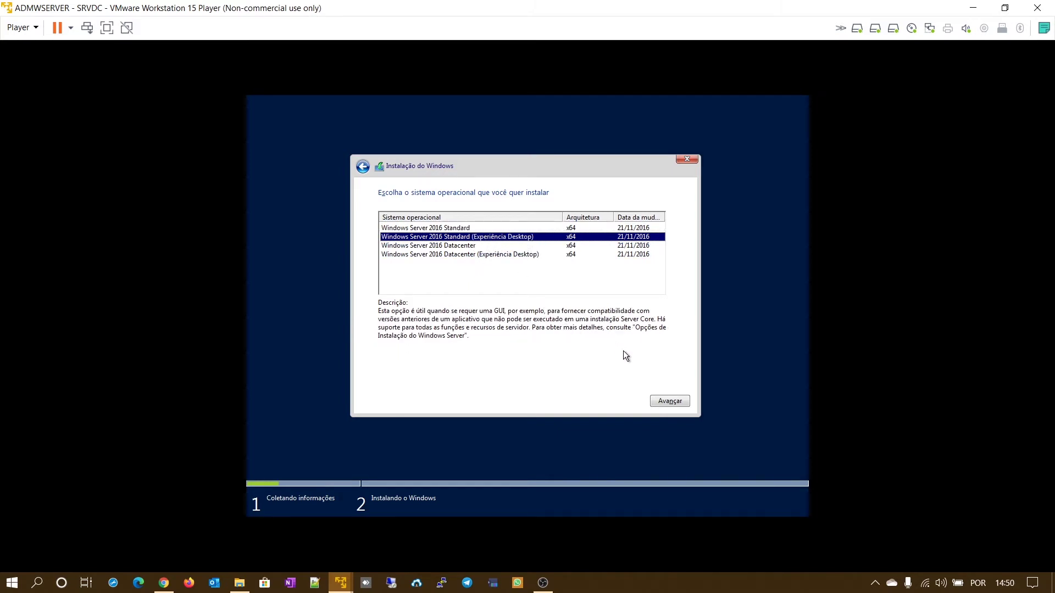
click(663, 401)
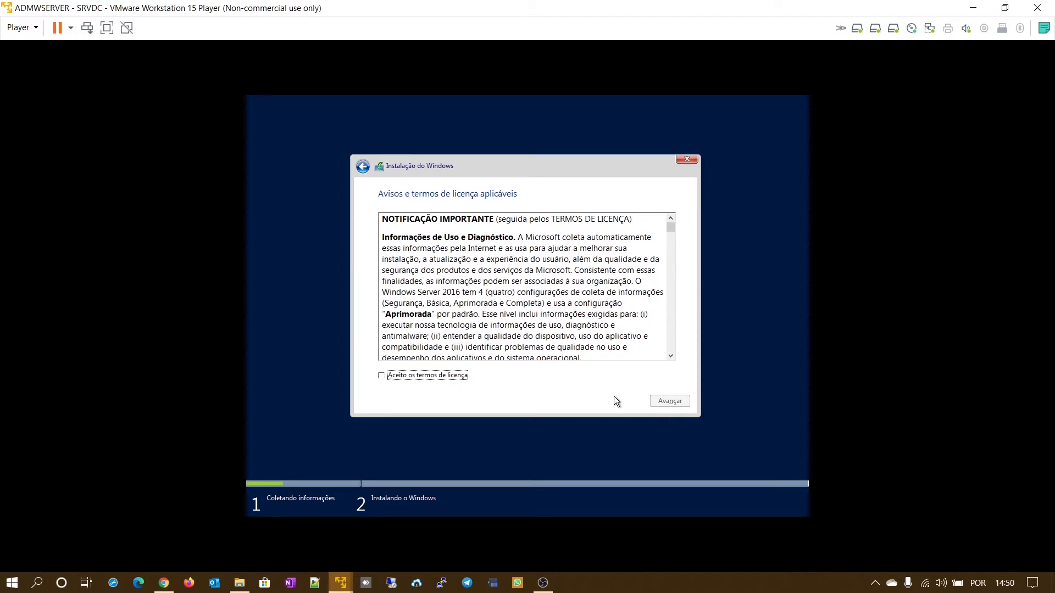
- Accept the license terms and choose 'Personalizada: instalar apenas o Windows (avançado)'
click(381, 376)
click(672, 402)
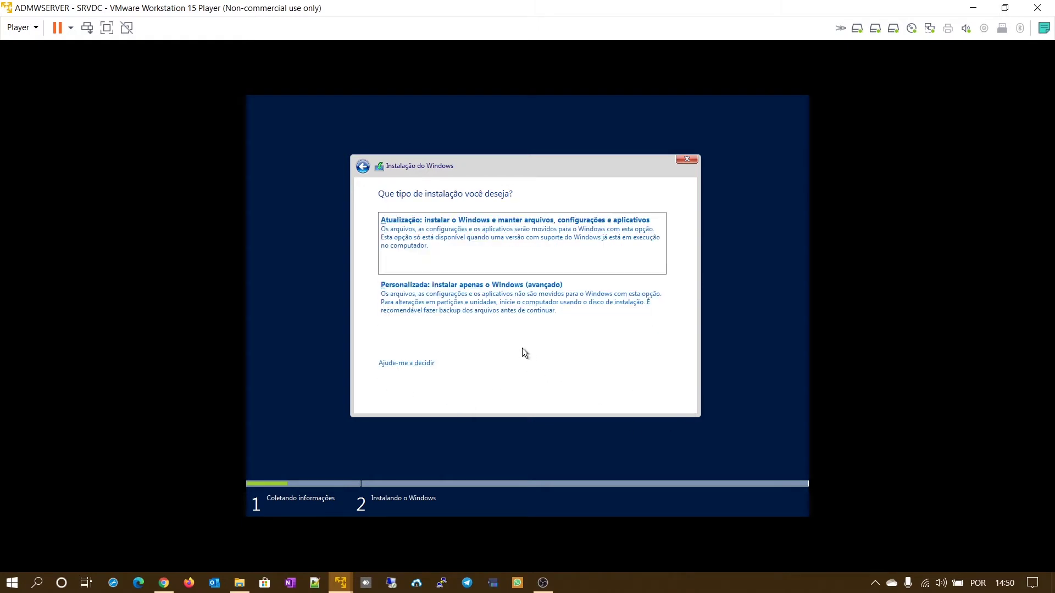
click(458, 306)
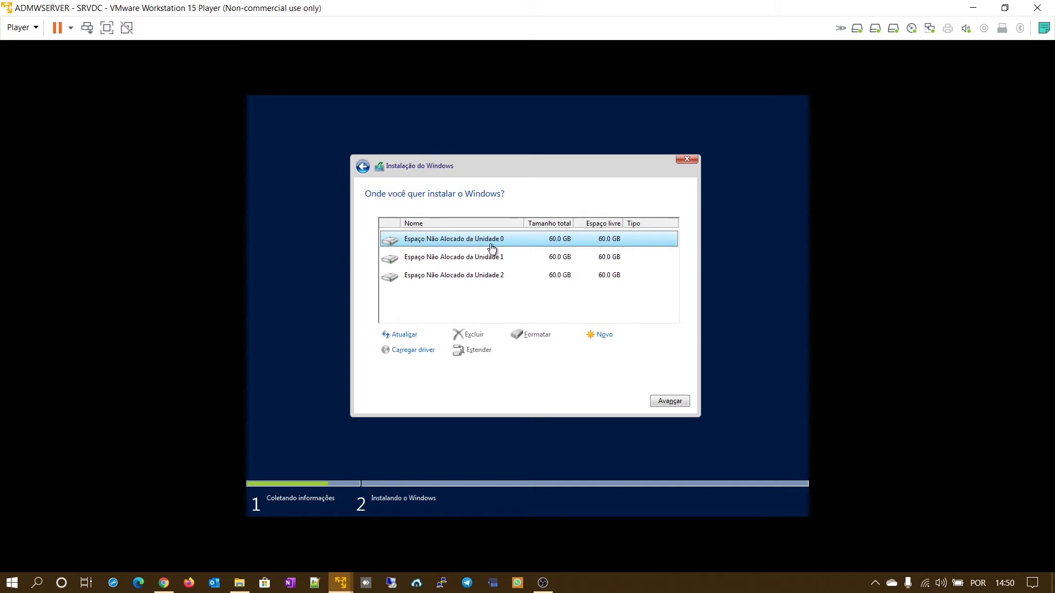
- Create a 30128 MB partition on Unidade 0, letting setup add its system partitions
click(599, 336)
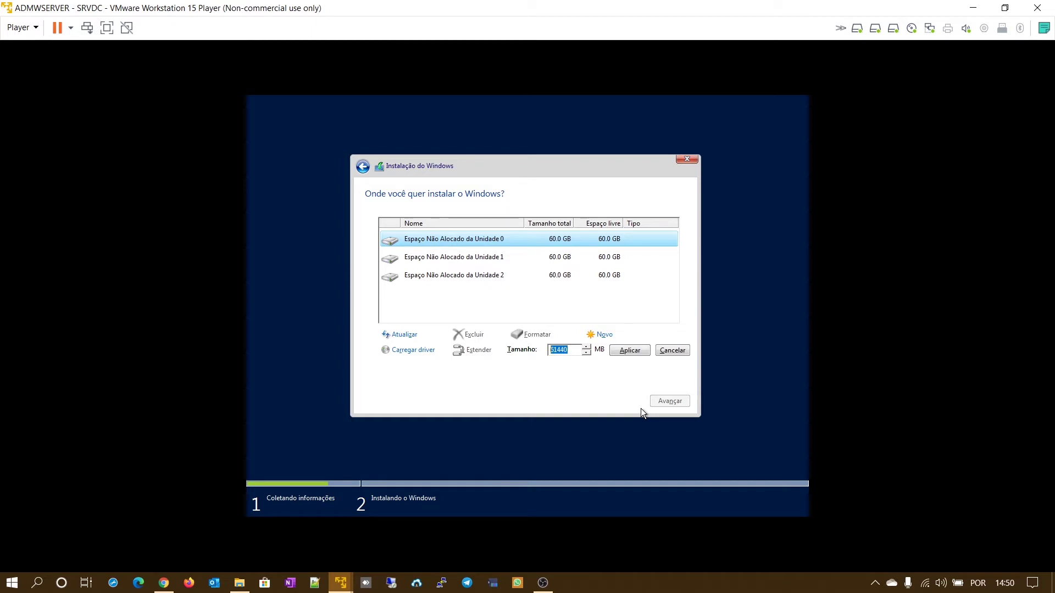
text(30128)
click(635, 351)
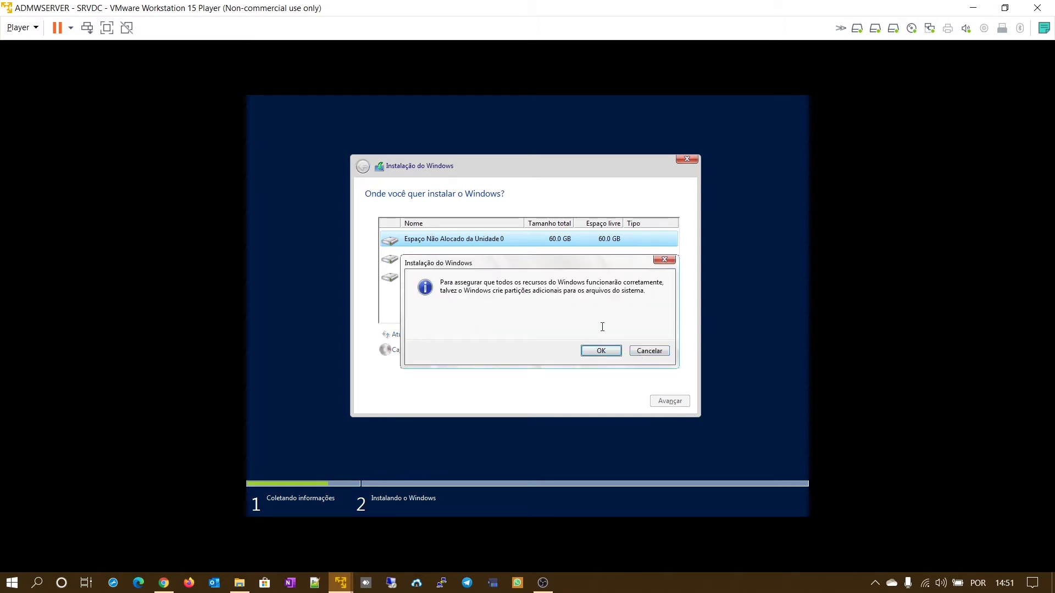
click(601, 350)
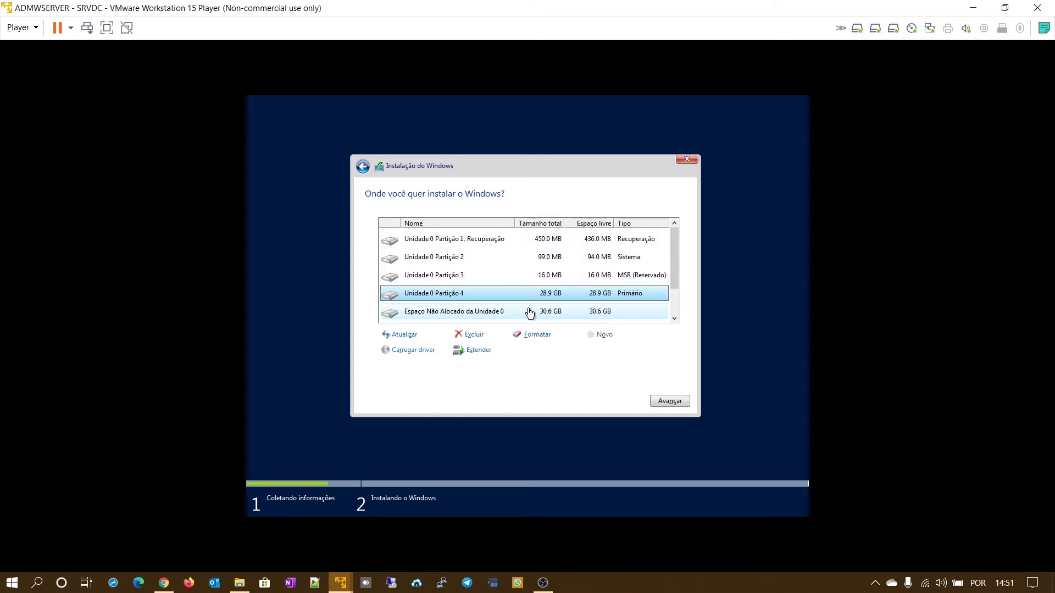
- Make a second partition from the remaining unallocated space and select Partição 4
click(512, 313)
click(592, 336)
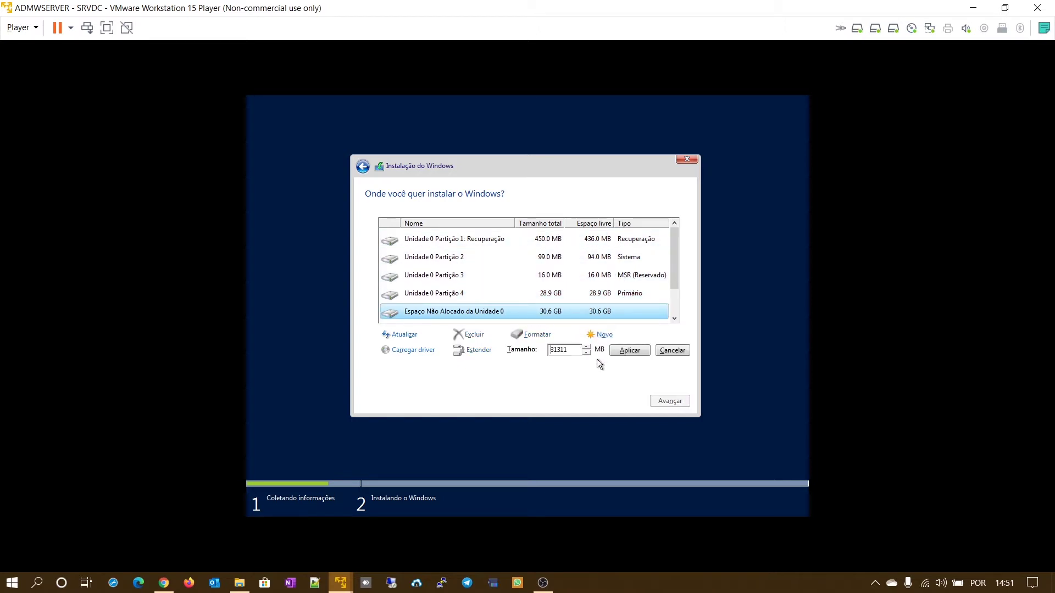
click(568, 350)
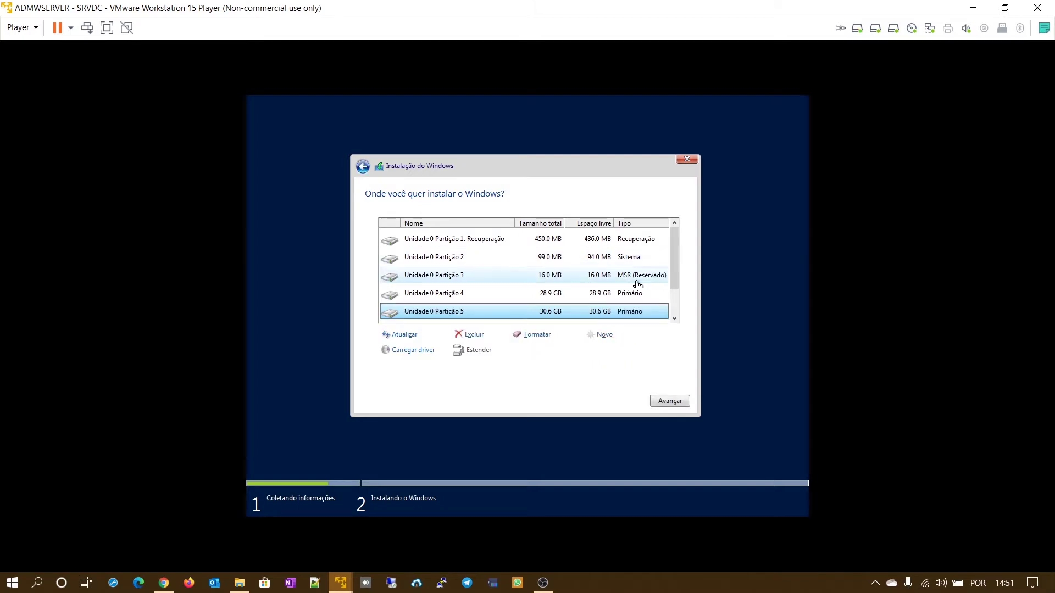
mouse_move(674, 266)
mouse_down()
mouse_move(681, 308)
mouse_move(684, 249)
mouse_up()
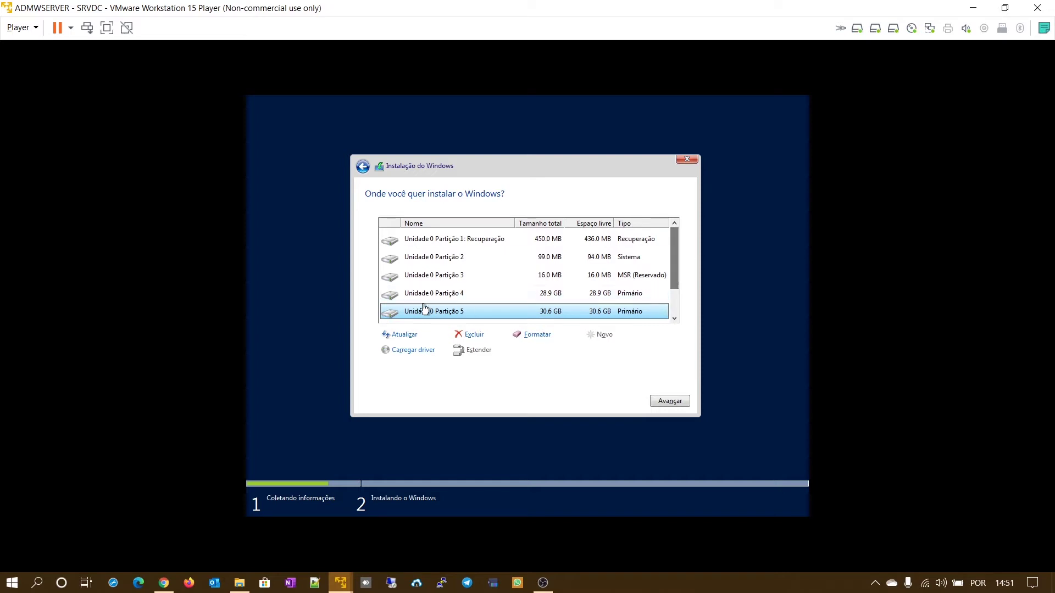
scroll(530, 299, down, 1)
scroll(542, 313, up, 1)
click(465, 295)
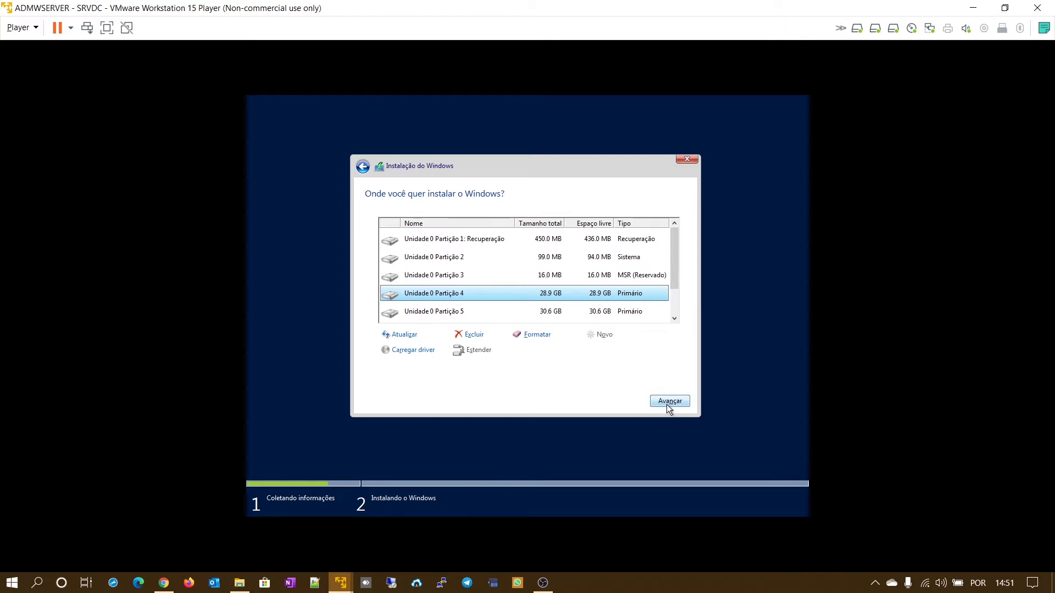
- Install Windows onto Partição 4, then enter and confirm the Administrador password
click(668, 404)
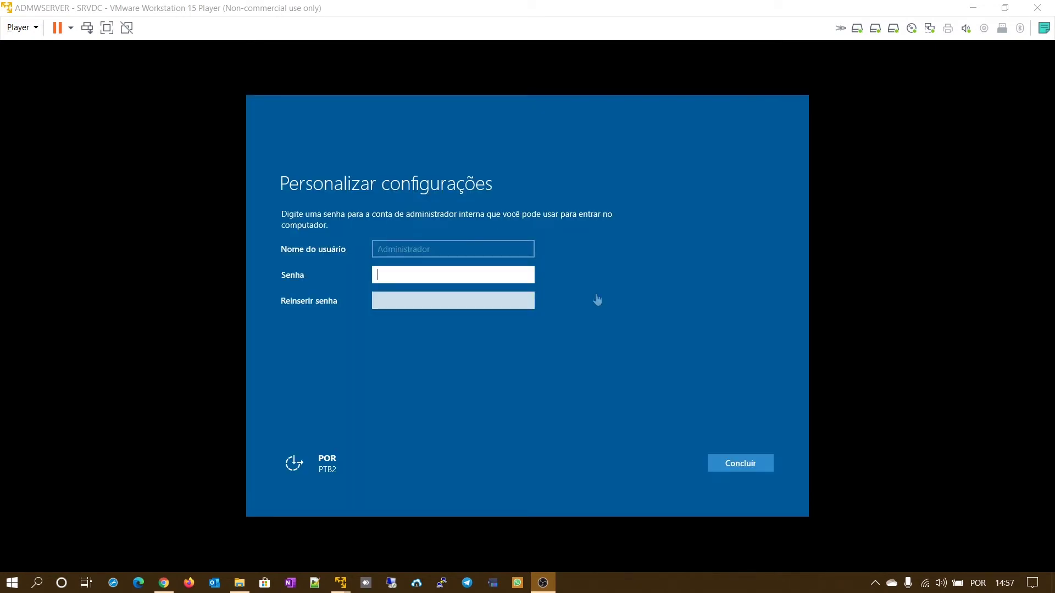
click(596, 299)
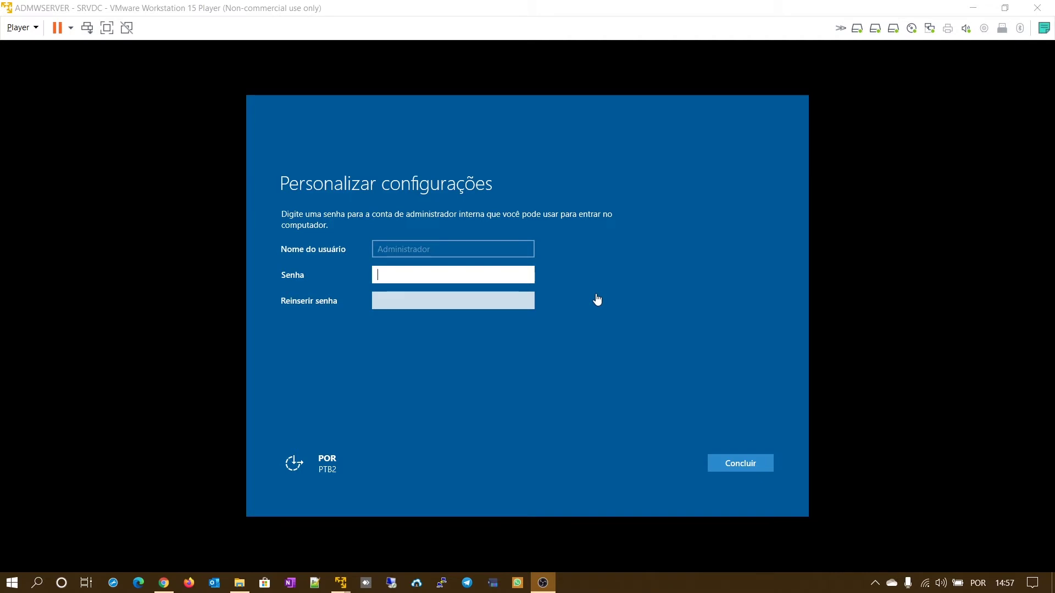
click(453, 275)
text(****)
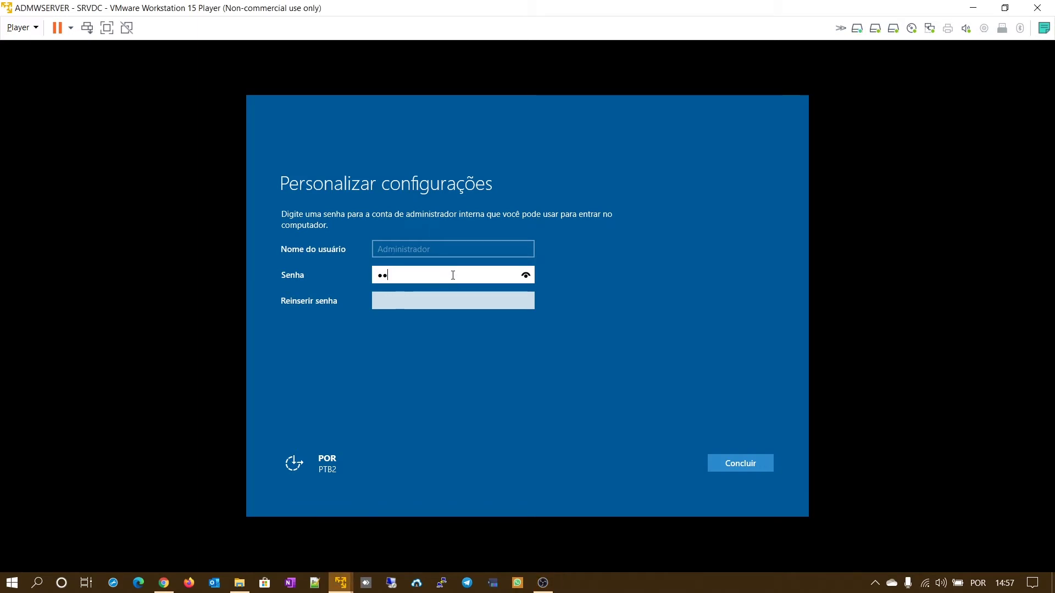
text(****)
key(Tab)
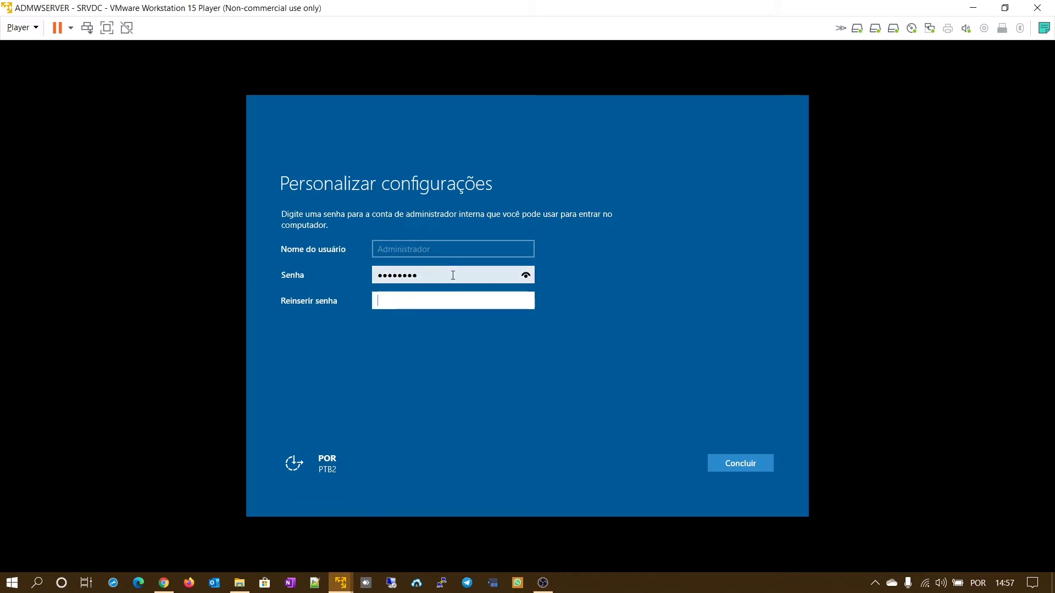
text(*******)
key(BackSpace)
key(BackSpace)
key(BackSpace)
key(BackSpace)
key(BackSpace)
key(BackSpace)
key(BackSpace)
text(******)
key(Return)
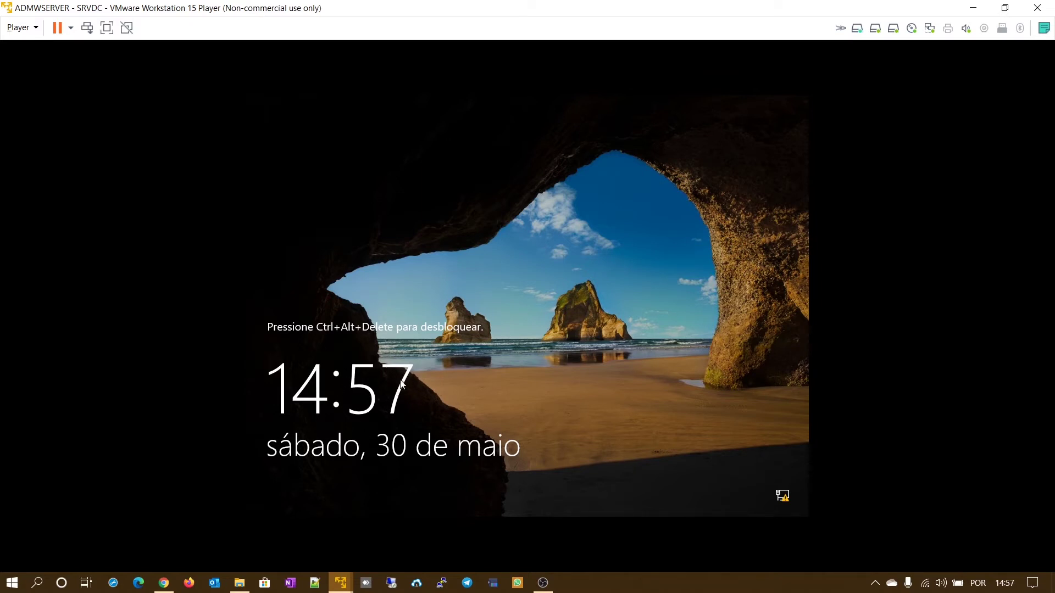
- Send Ctrl+Alt+Del from the Player menu and sign in as Administrador with the account password
click(20, 28)
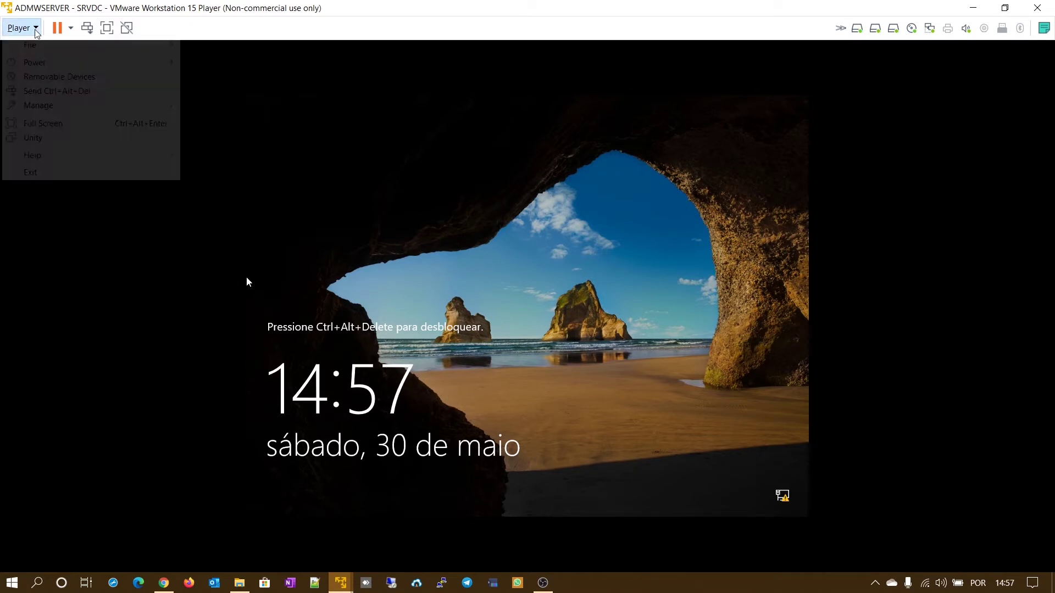
click(67, 92)
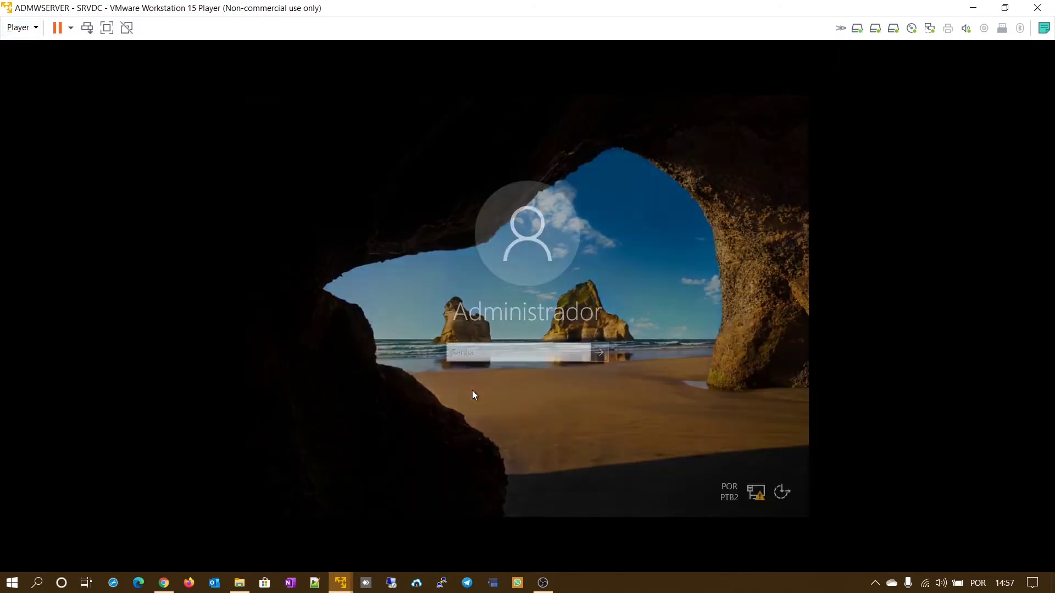
text(••••••••)
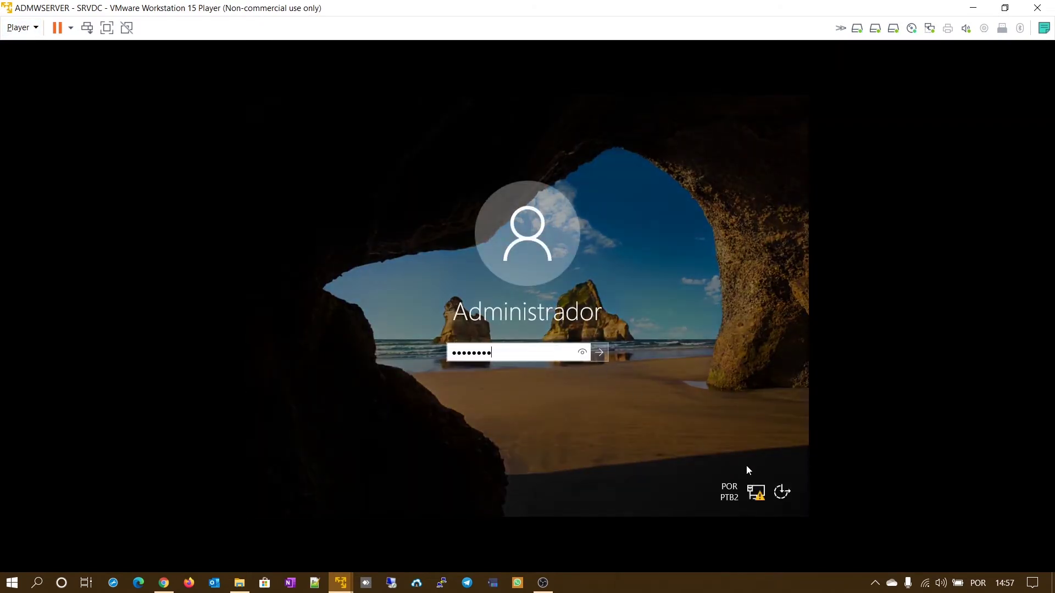
click(599, 354)
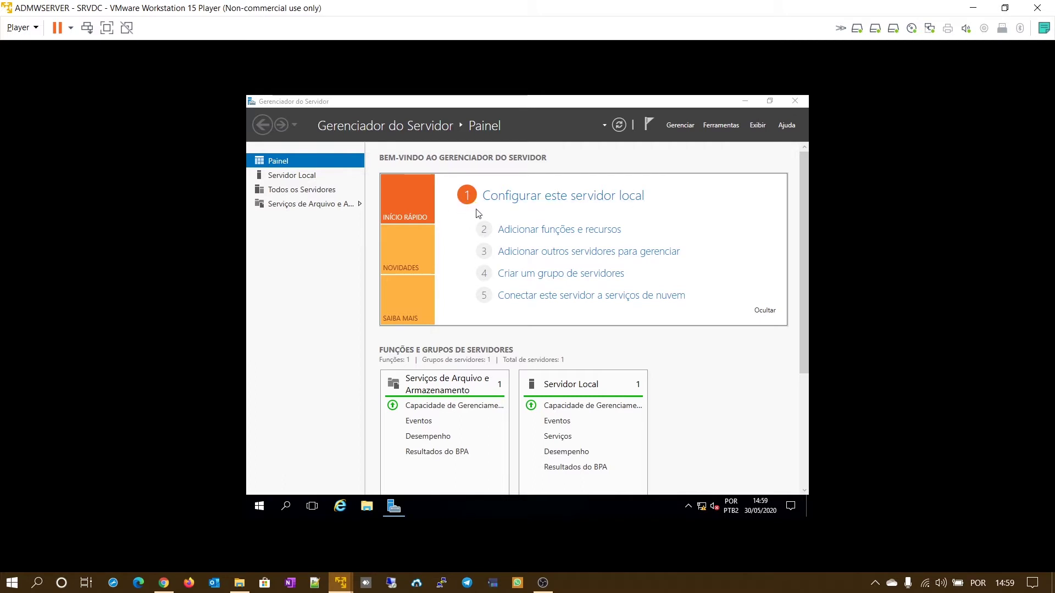
- Open 'Configurar este servidor local' to show the Servidor Local page
click(574, 198)
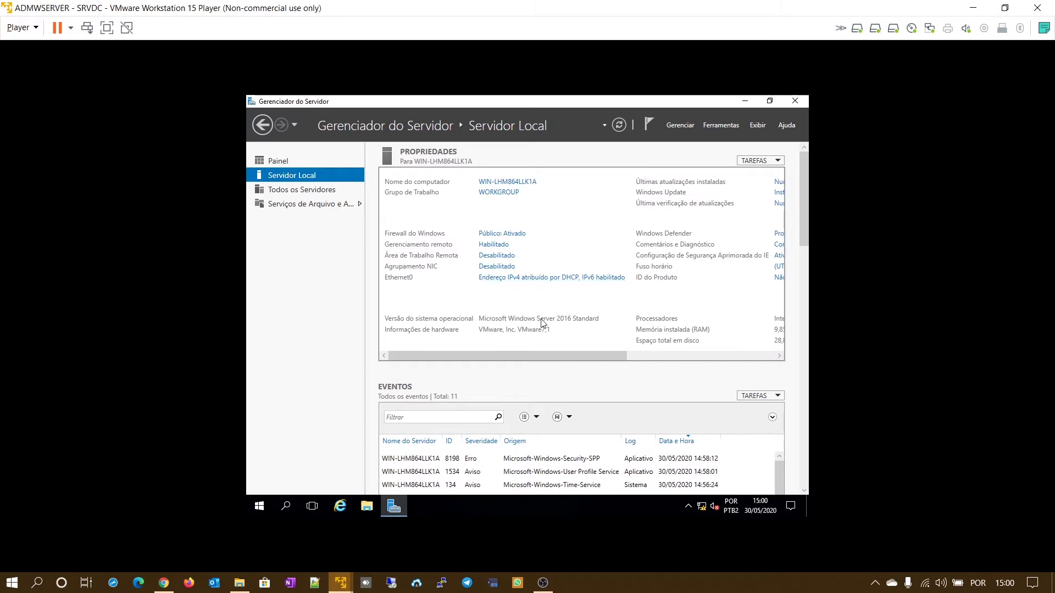
click(36, 33)
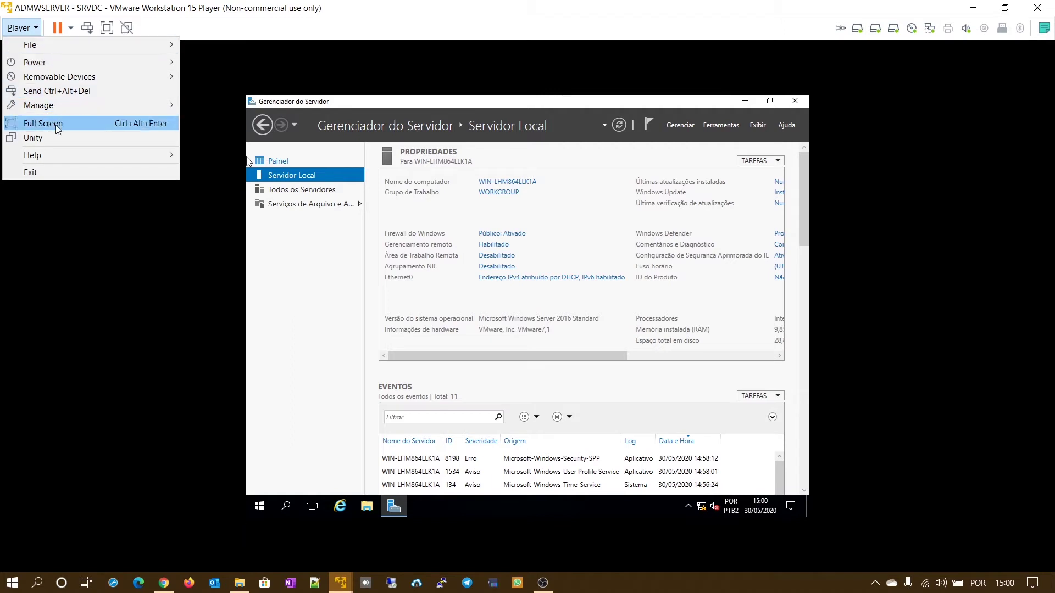
- Start the VMware Tools install and run setup64.exe from the mounted disc
mouse_move(44, 109)
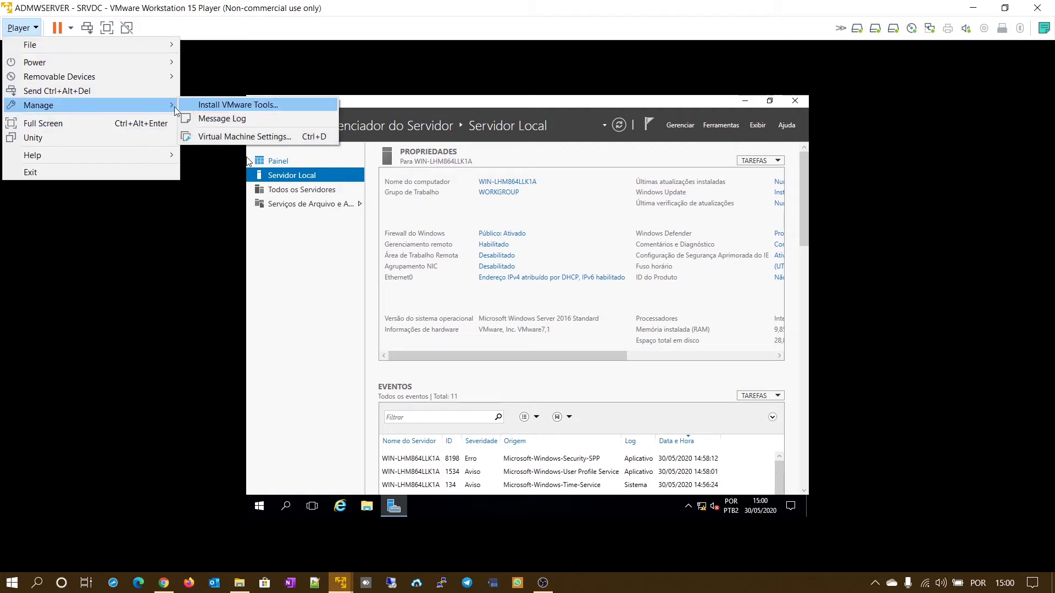
click(213, 105)
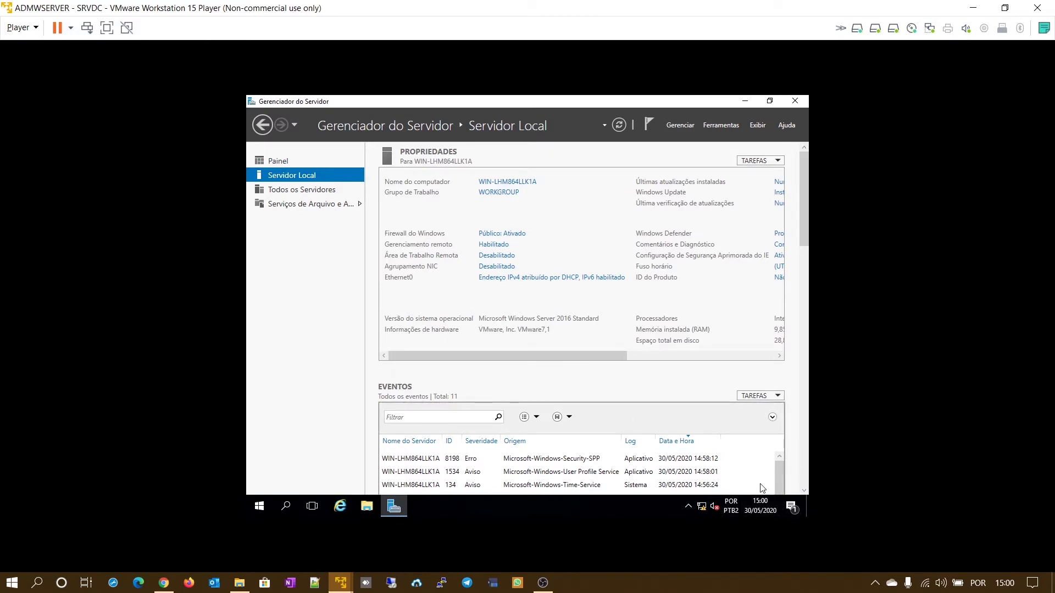
click(722, 461)
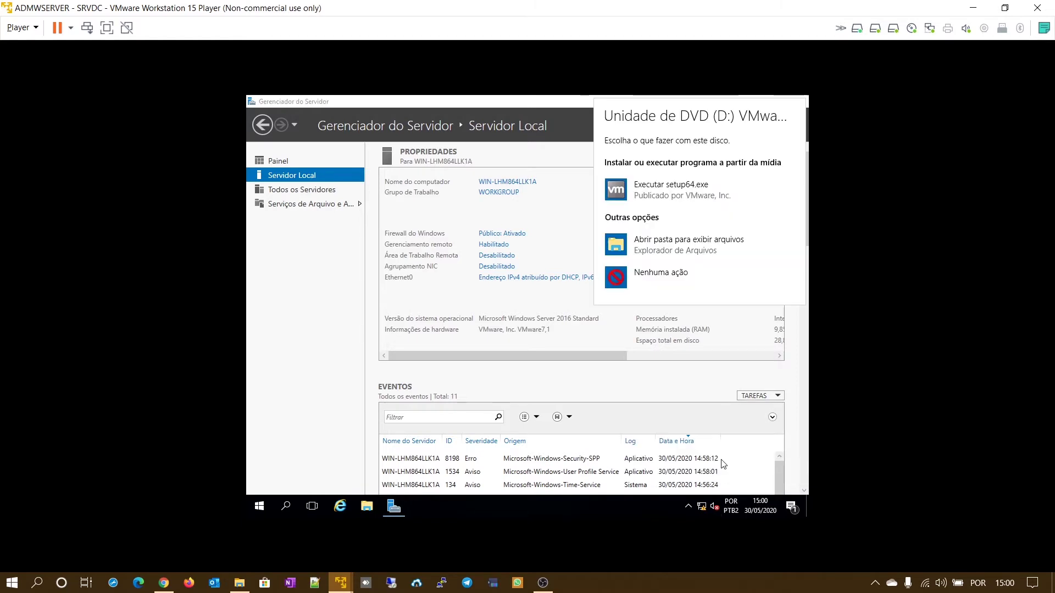
click(668, 192)
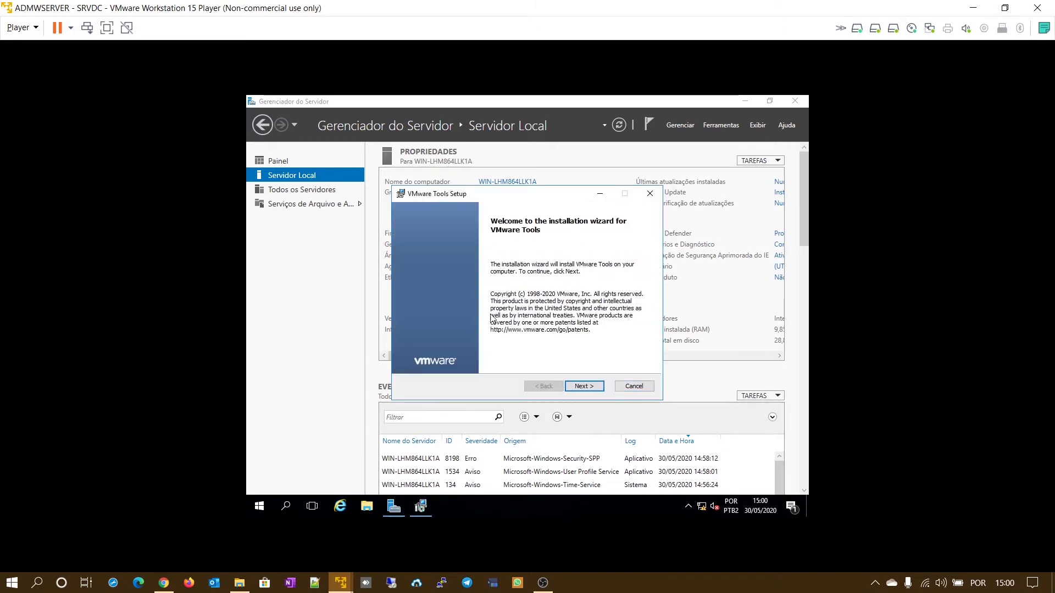
- Complete the VMware Tools wizard with the Complete setup type and decline the restart
click(587, 387)
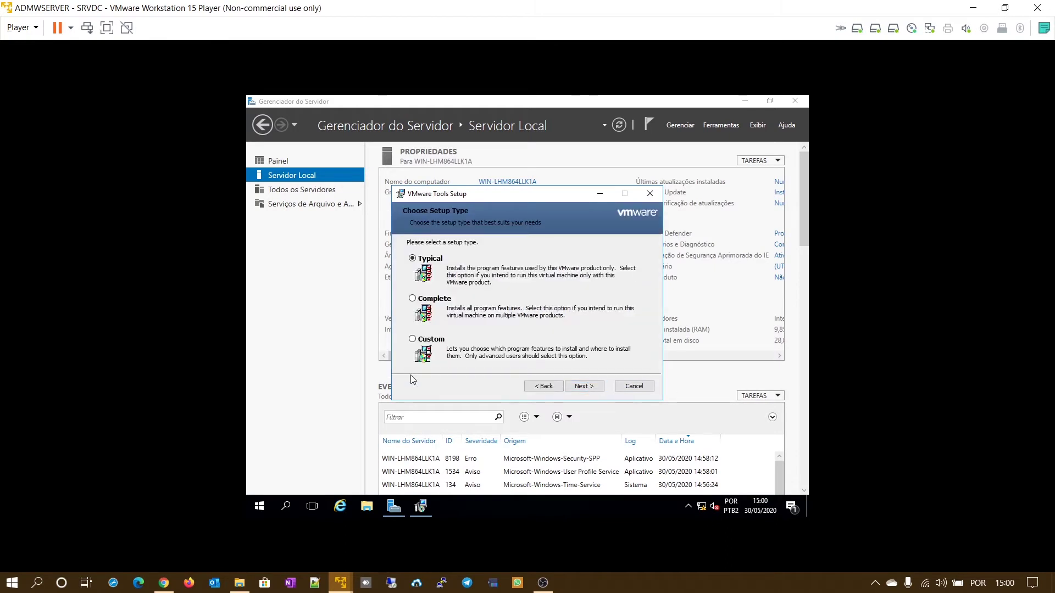
click(413, 299)
click(598, 389)
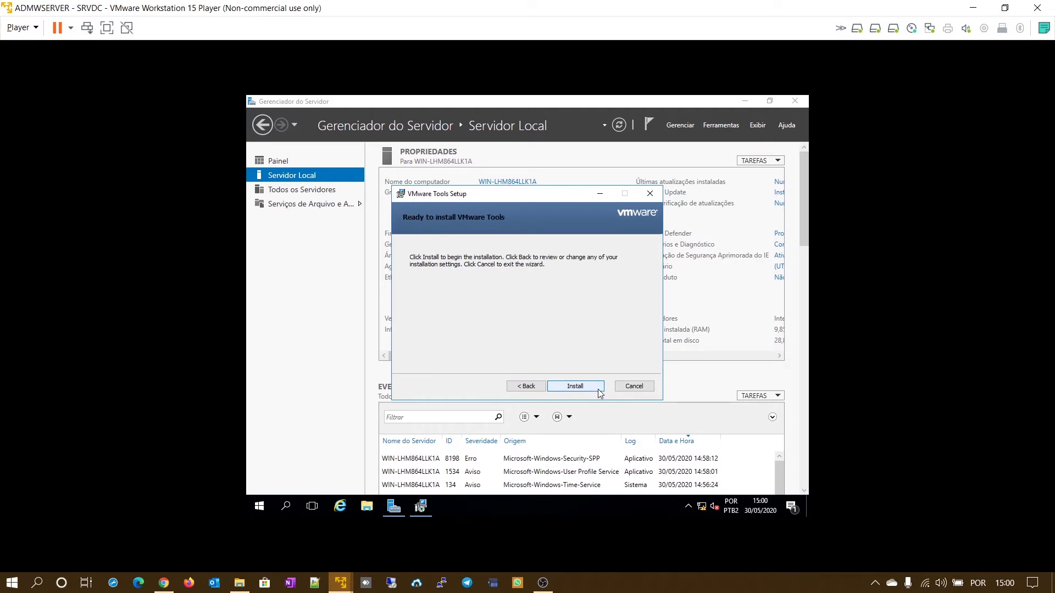
click(598, 389)
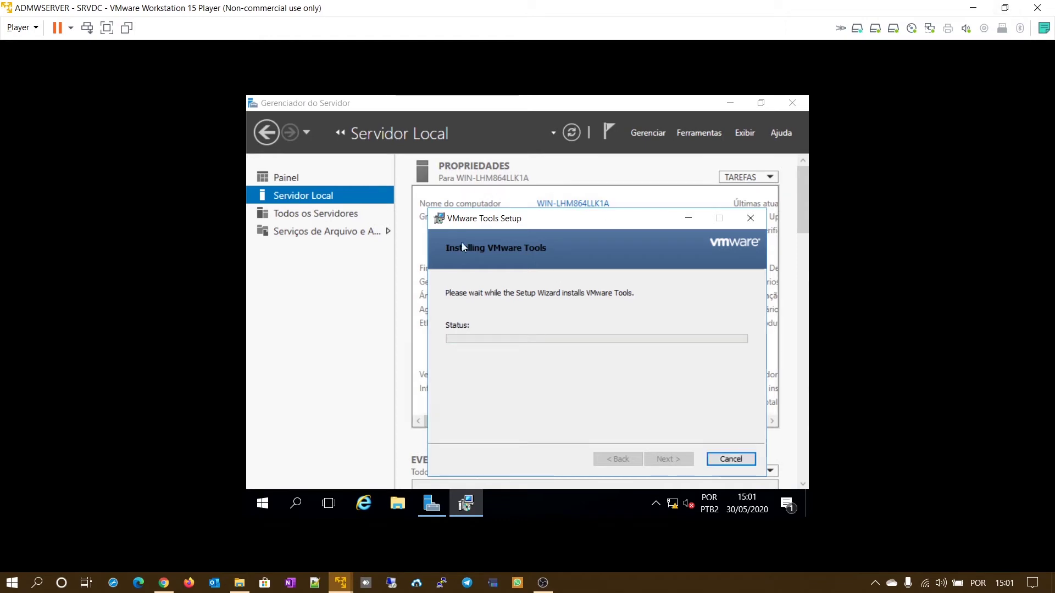
click(1005, 9)
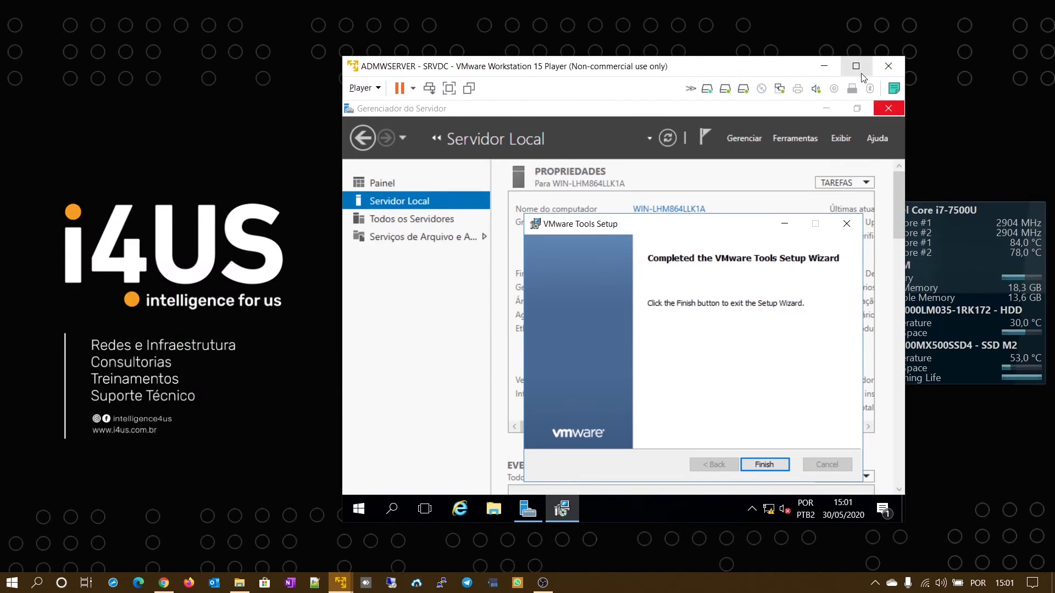
click(857, 67)
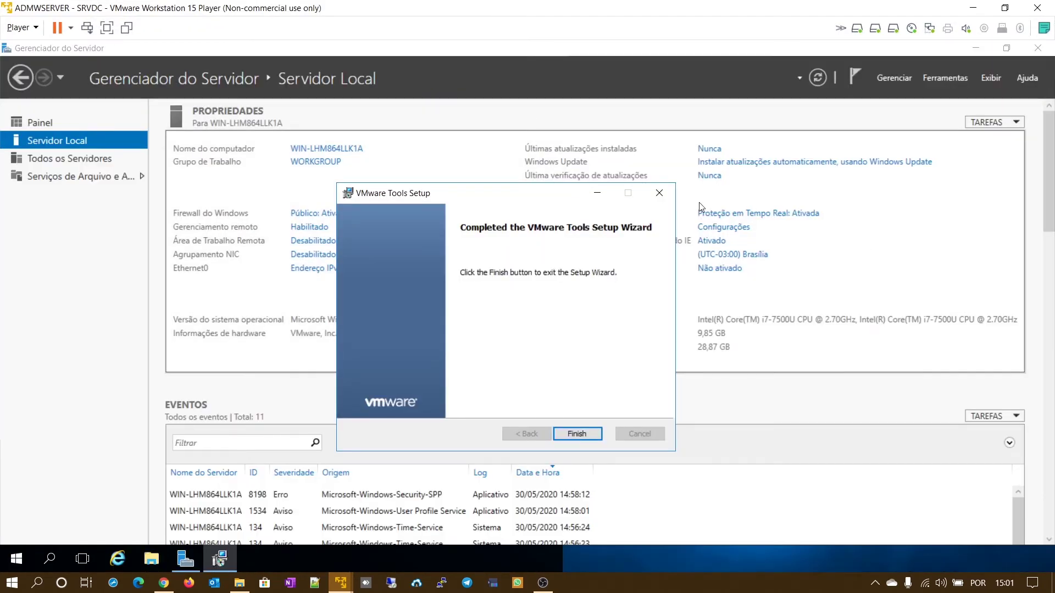
click(578, 435)
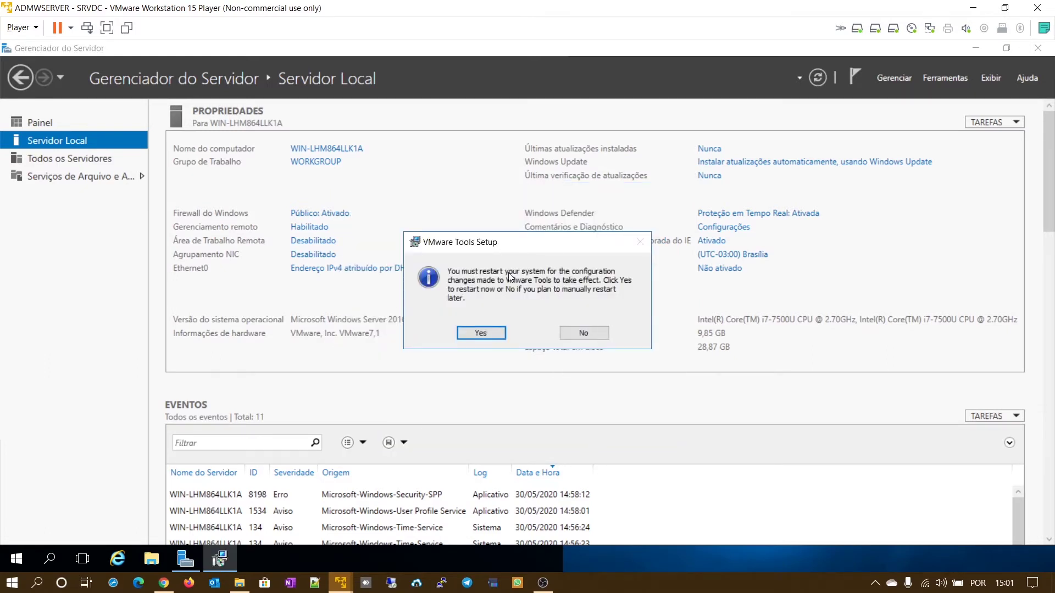
click(599, 338)
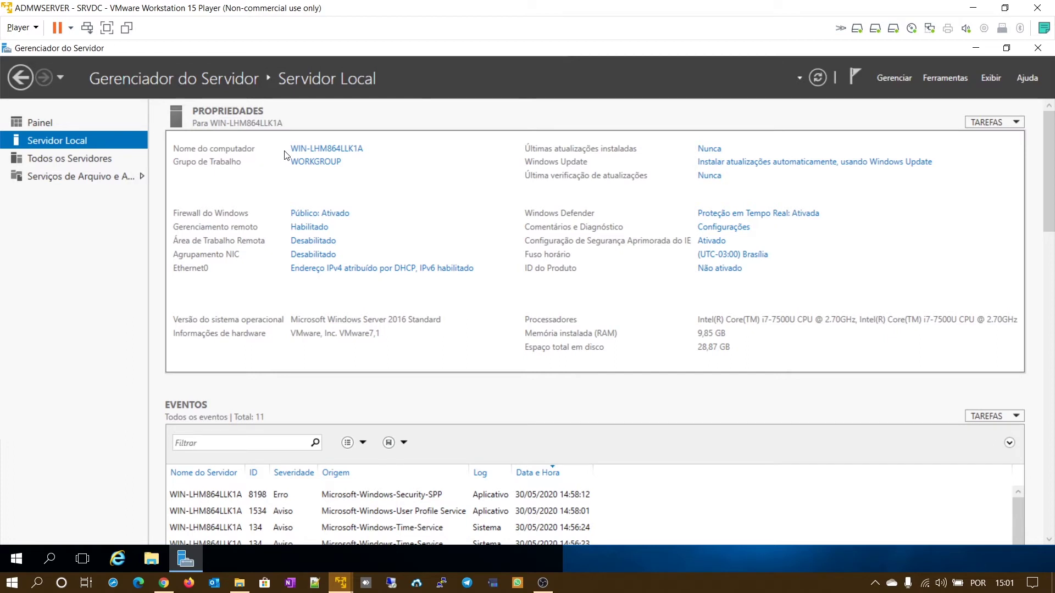
- Change the computer name from WIN-LHM864LLK1A to SRVDC and restart the server now
click(356, 150)
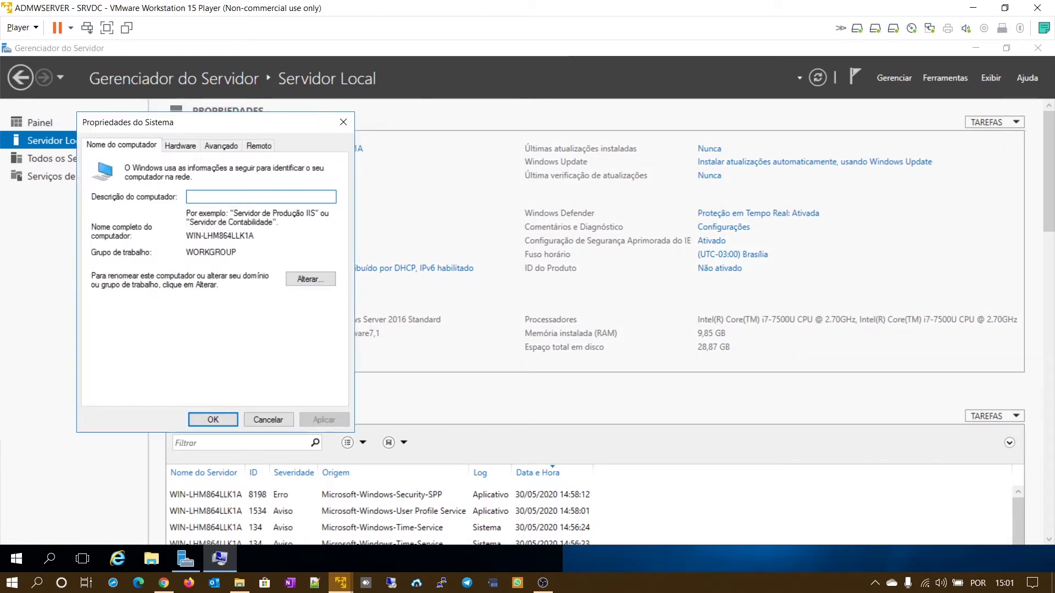
drag(261, 131, 619, 118)
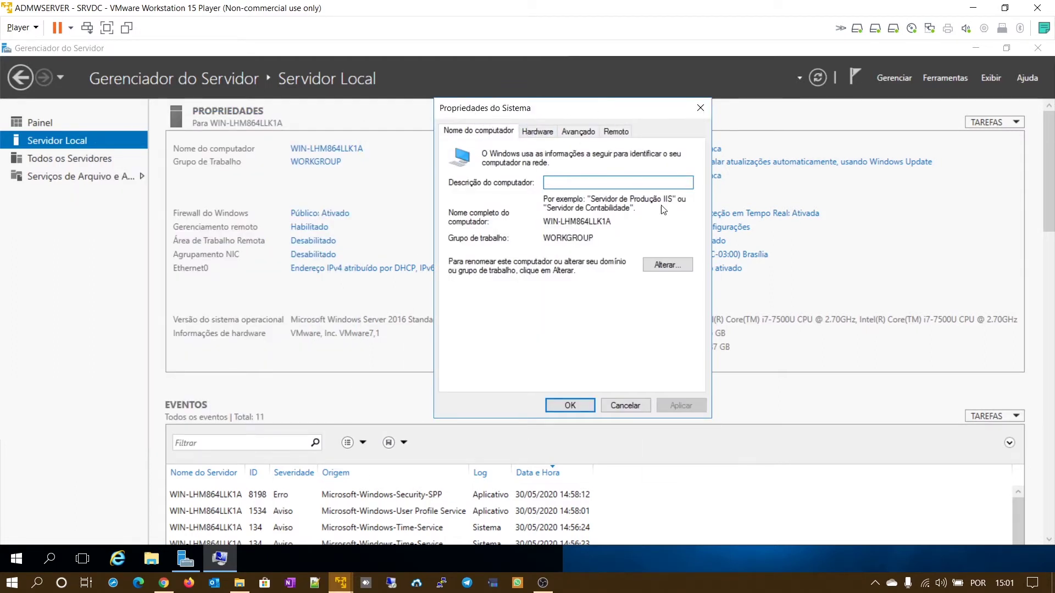
click(671, 266)
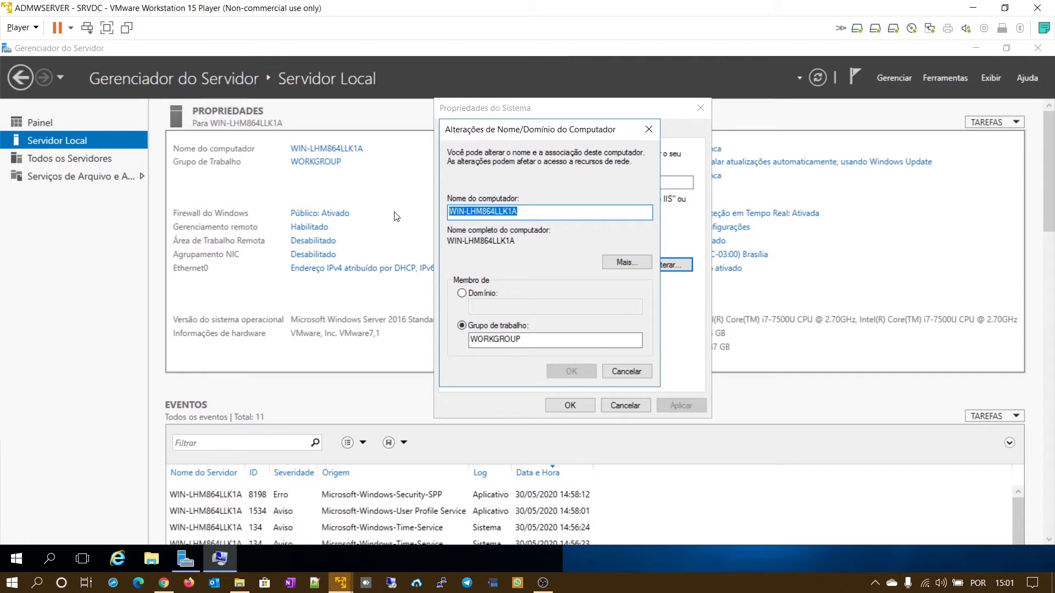
text(S)
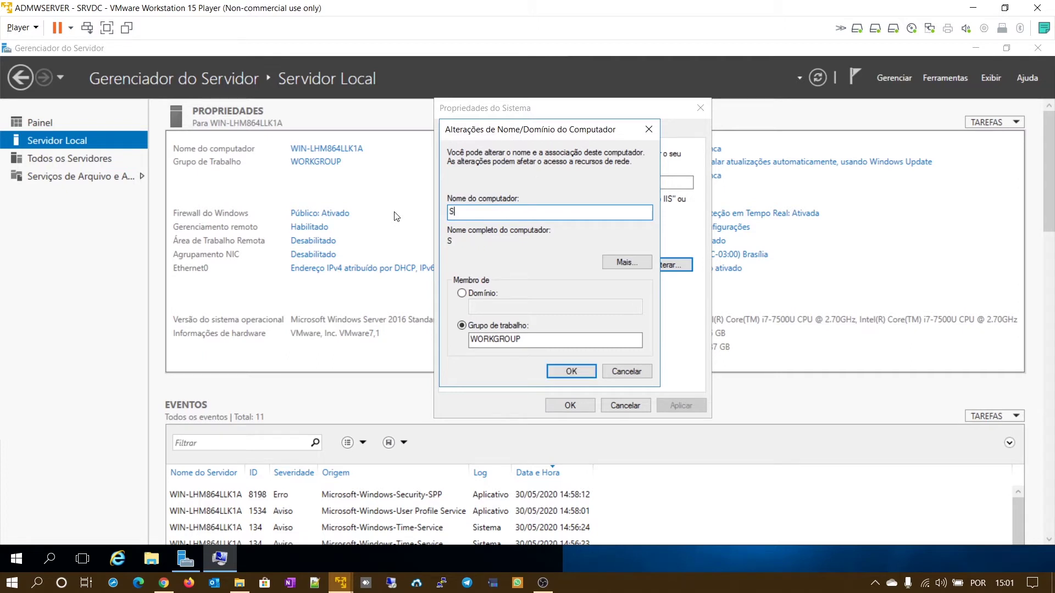
text(RVDC)
click(562, 376)
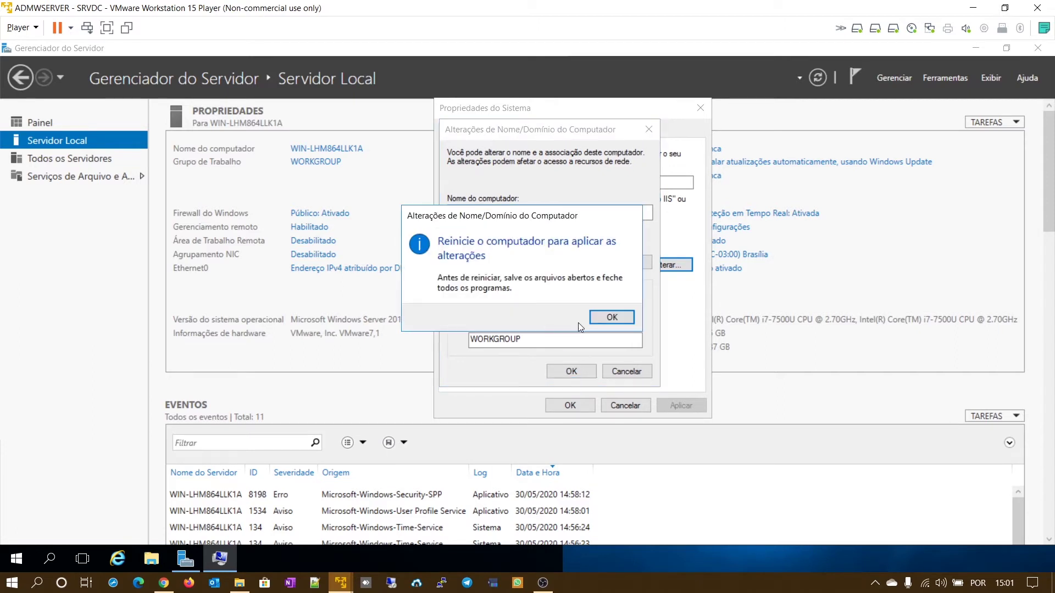
click(612, 318)
click(575, 405)
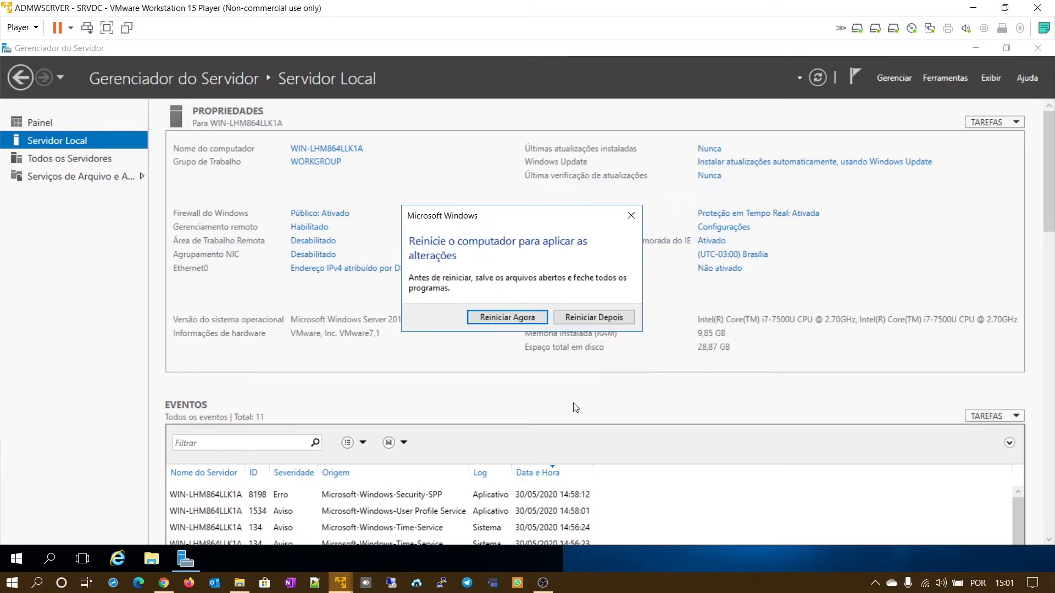
click(527, 319)
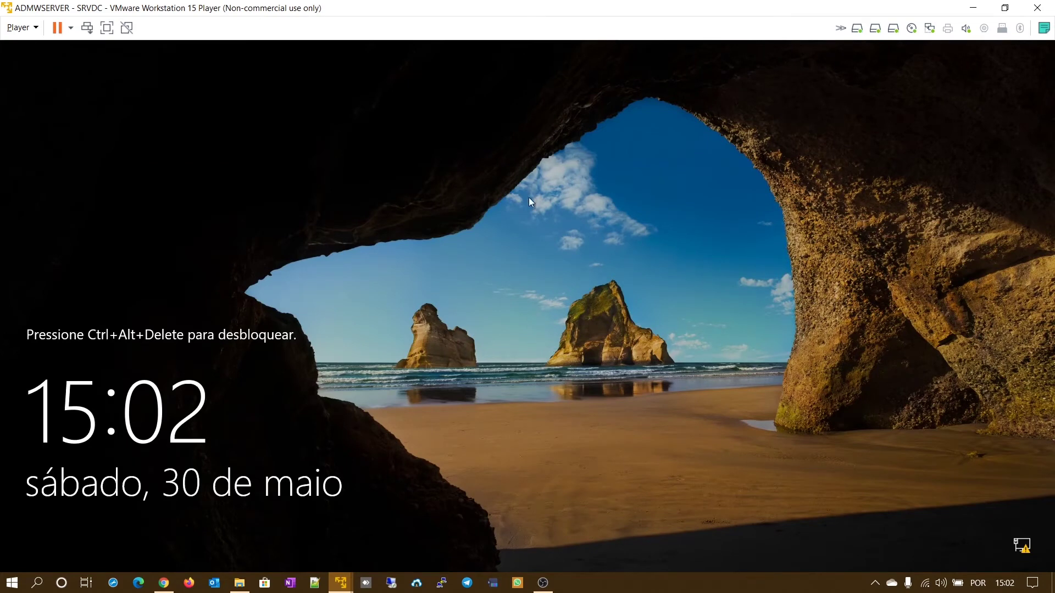
- Unlock with Ctrl+Alt+Del, sign in as Administrator, and open Servidor Local showing SRVDC
click(29, 32)
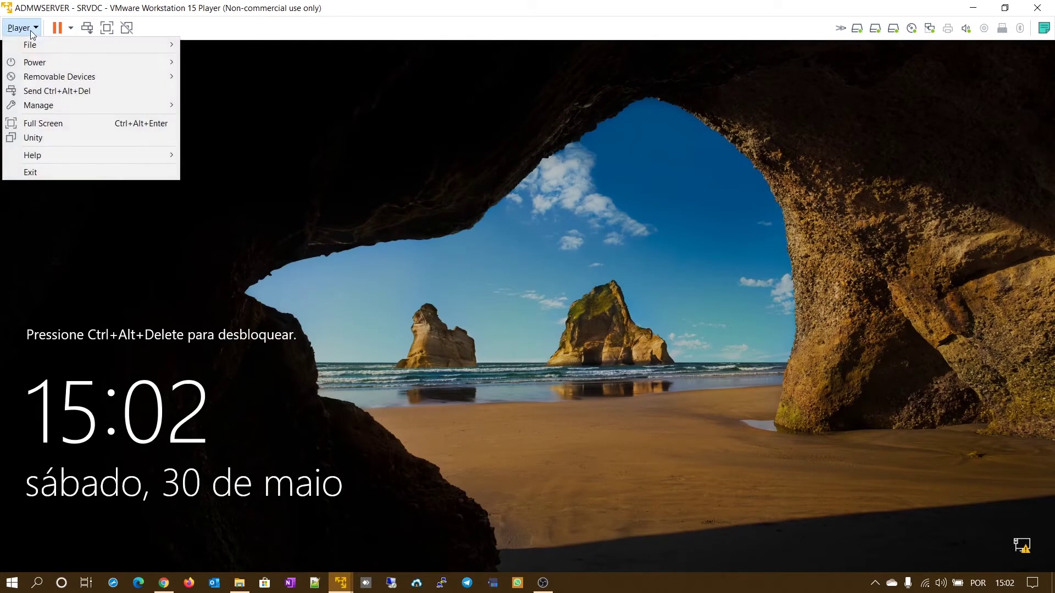
click(54, 92)
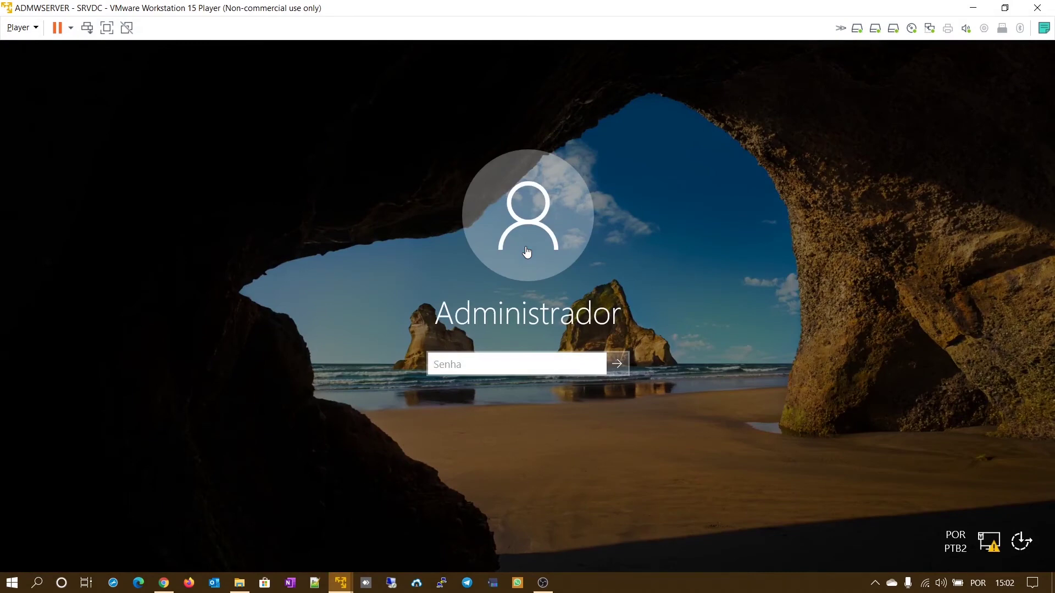
click(486, 365)
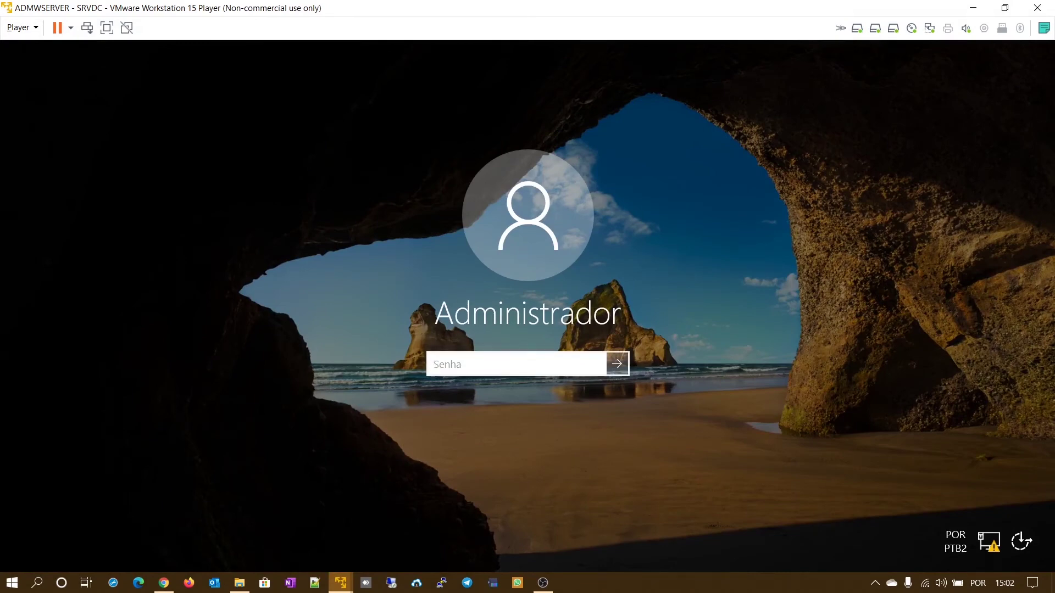
text(P@ssw0rd)
key(Return)
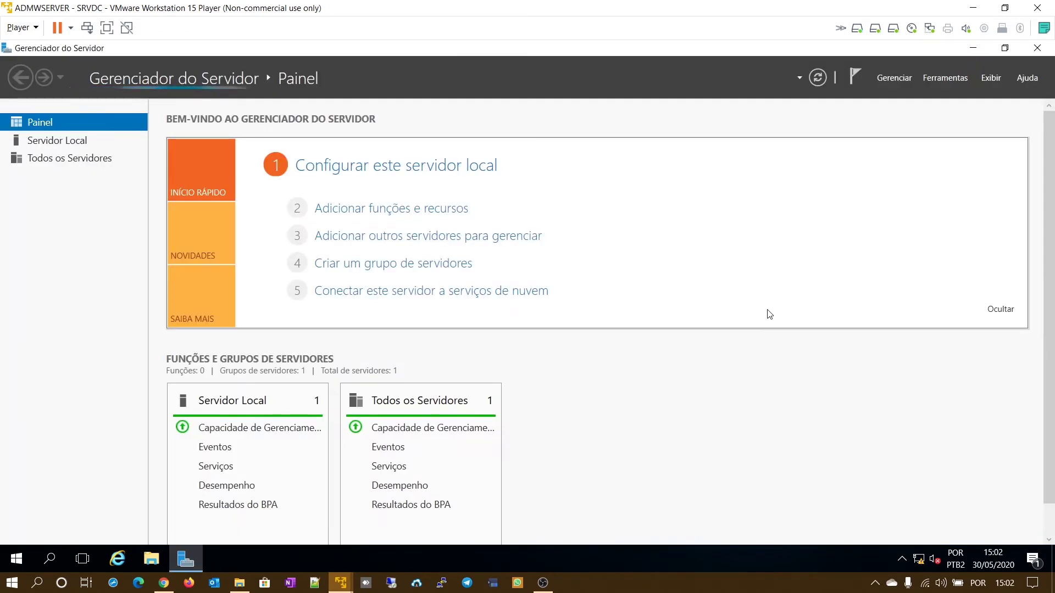
click(462, 177)
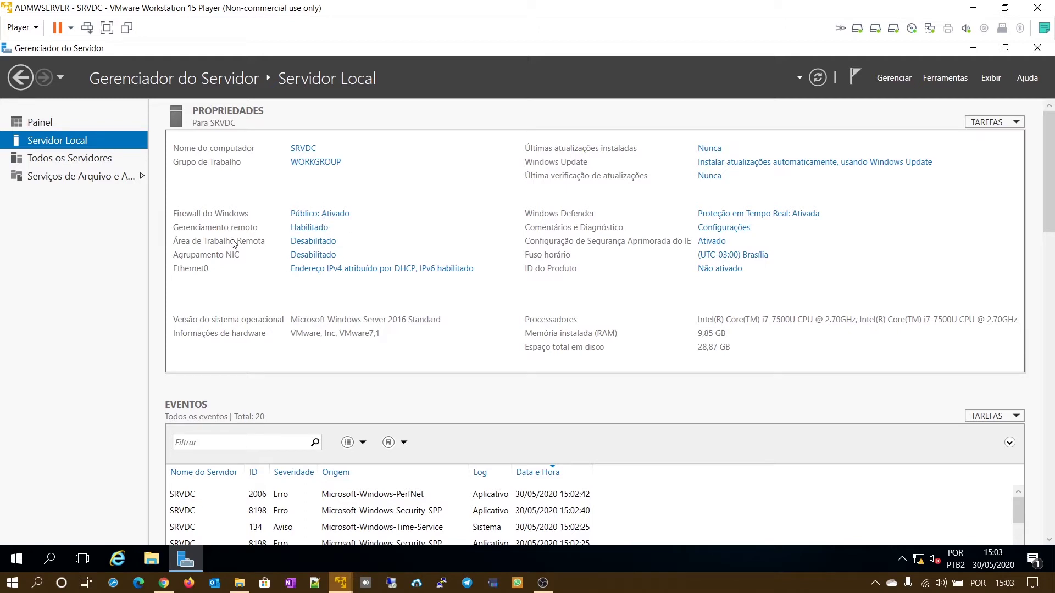
- Enable 'Permitir conexões remotas com este computador', accepting the firewall notice, and save
click(299, 242)
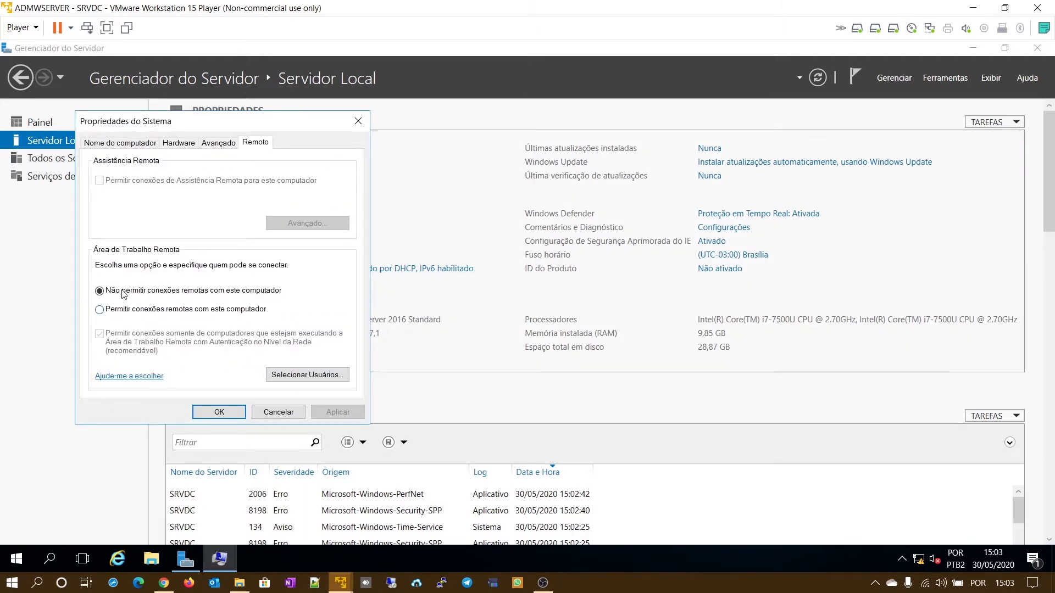
click(99, 310)
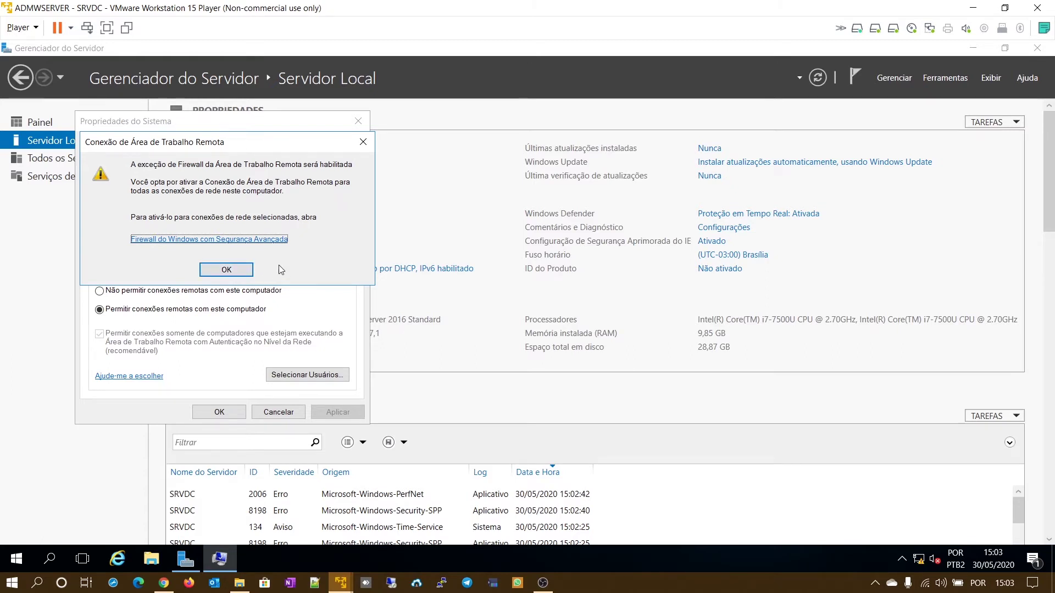
click(216, 271)
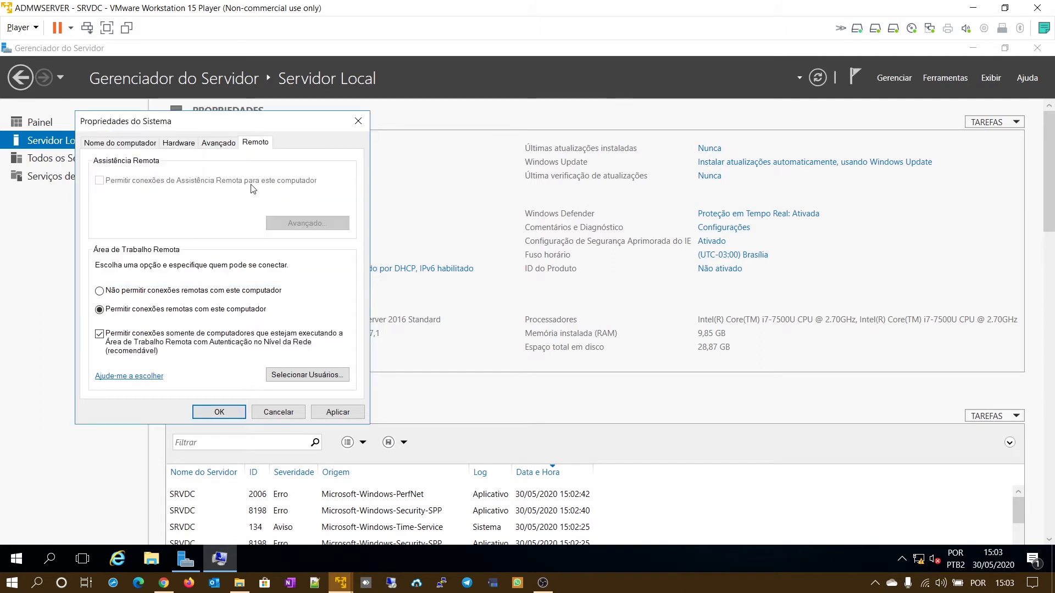
click(232, 413)
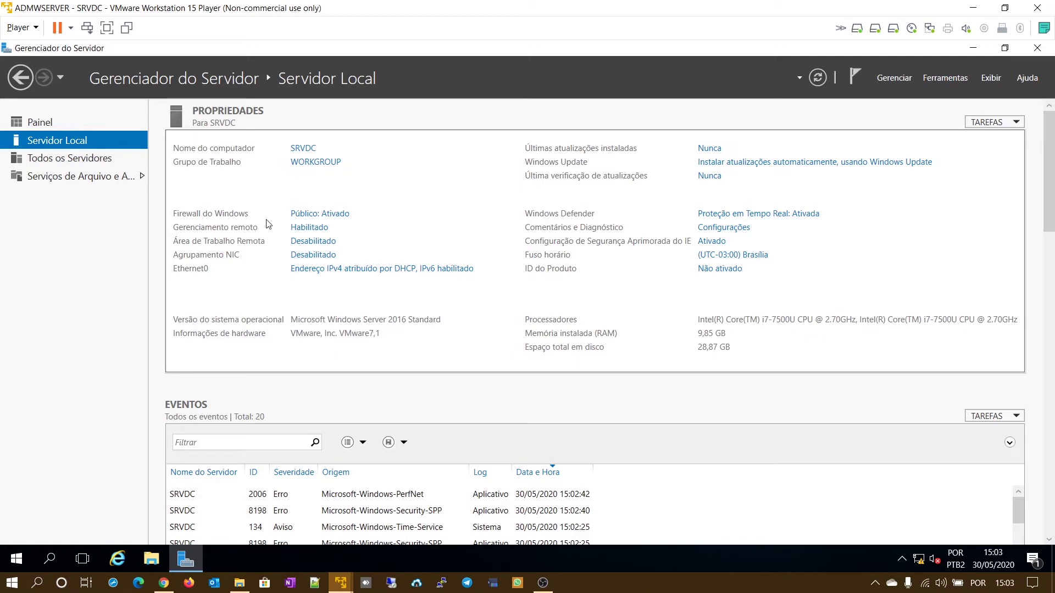
- Open Ethernet0's IPv4 properties and switch to a manually entered IP address
click(363, 272)
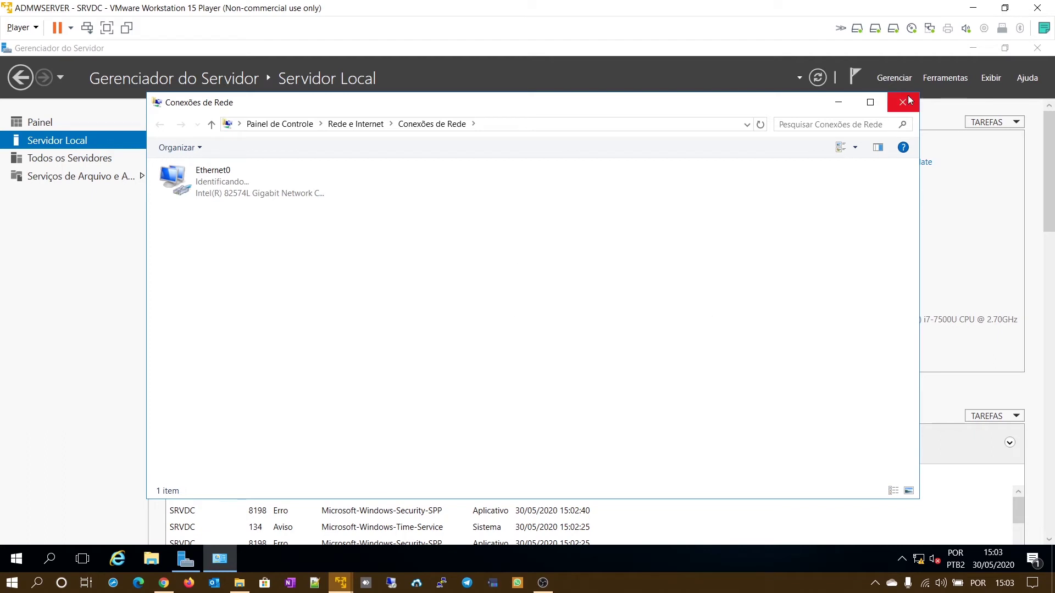
right_click(204, 175)
click(282, 308)
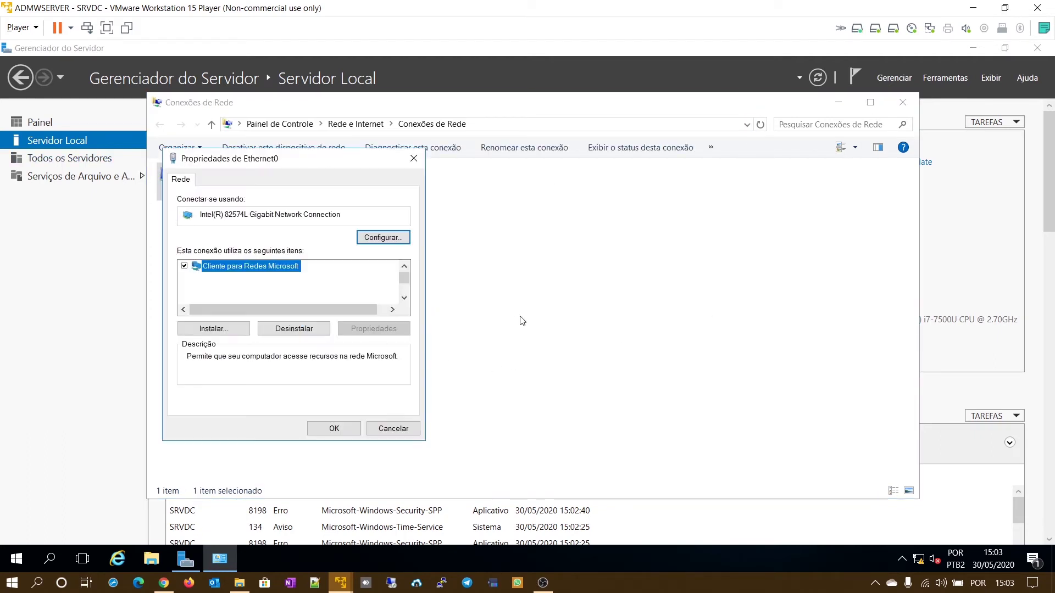
double_click(301, 301)
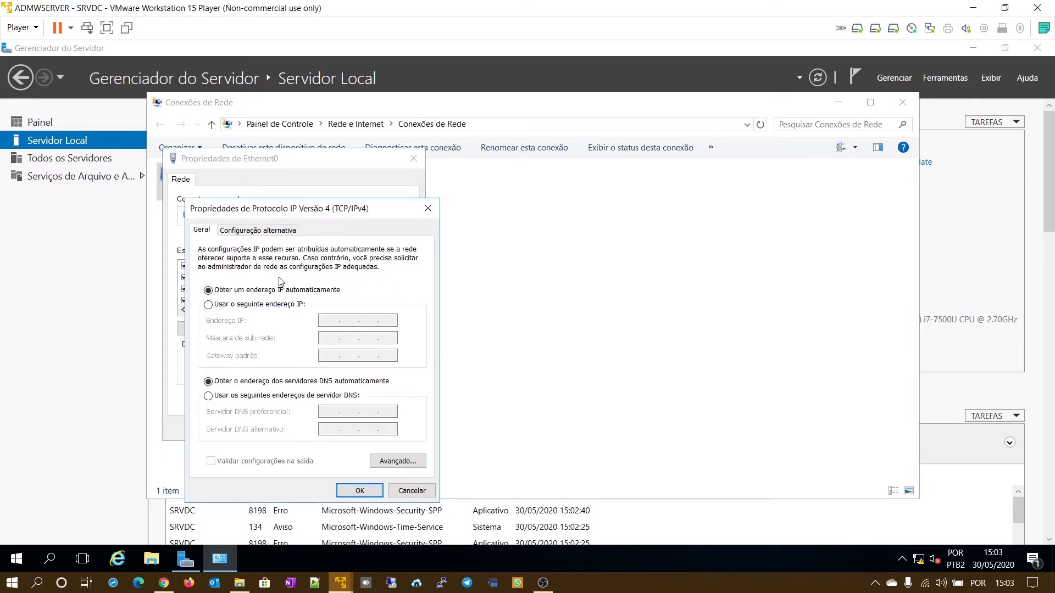
click(208, 305)
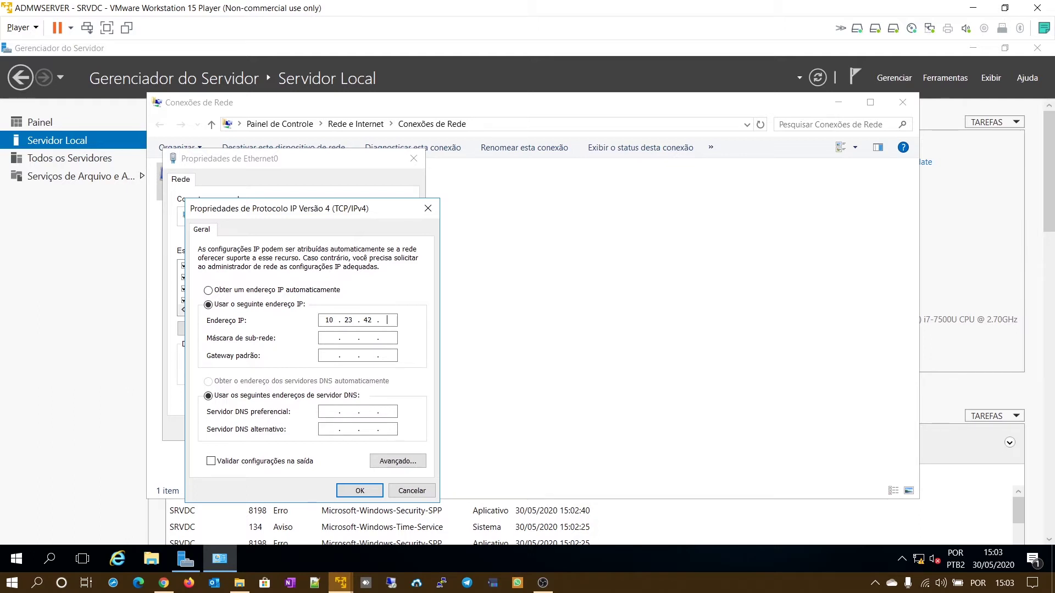
- Enter IP 10.23.42.2, mask 255.255.255.0, gateway 10.23.42.1 and DNS 208.67.222.222, and confirm
text(2)
key(Tab)
text(255 . 255 . 255)
key(Tab)
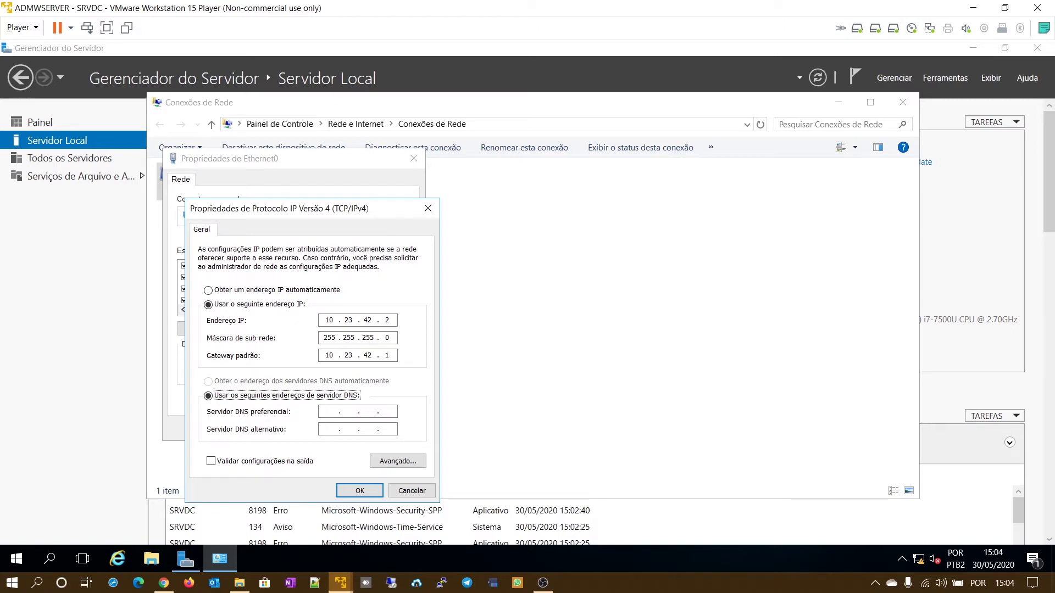
key(Tab)
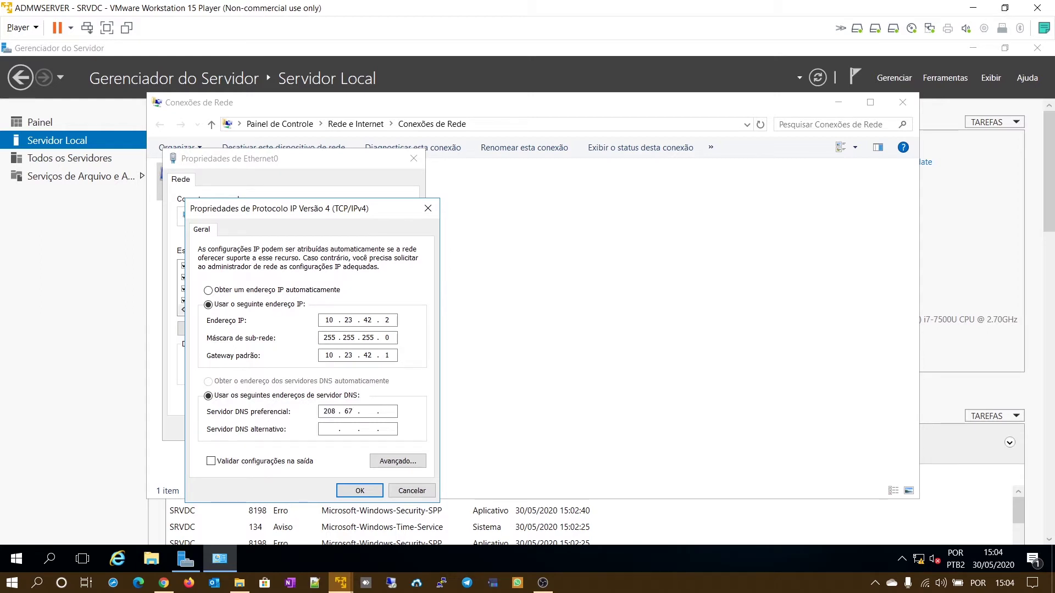
text(.)
click(366, 495)
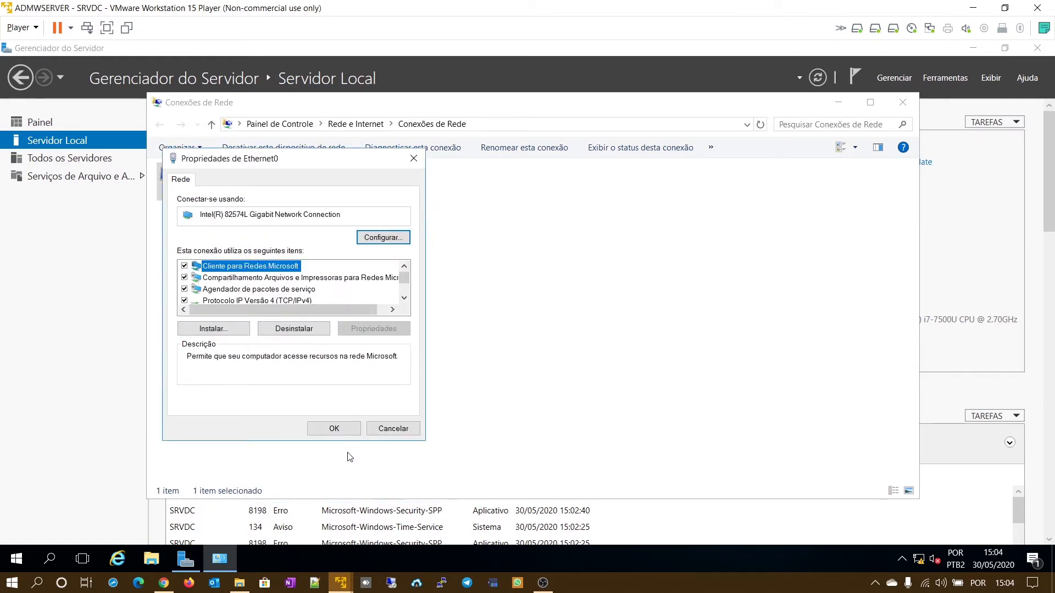
- Apply the Ethernet0 settings, allow network discovery, and verify the static addressing in the connection details
click(334, 429)
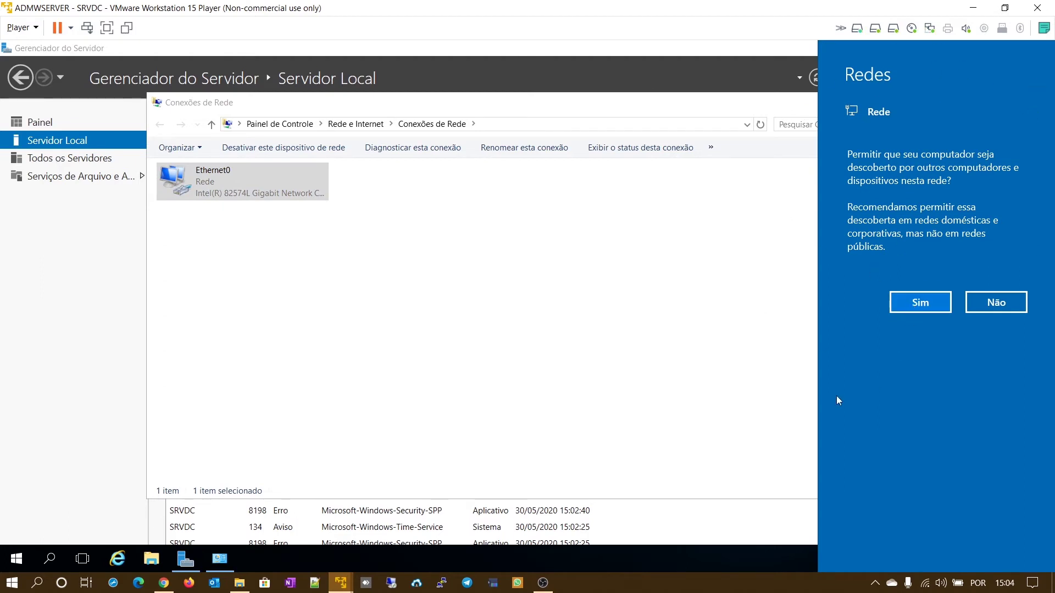
click(937, 304)
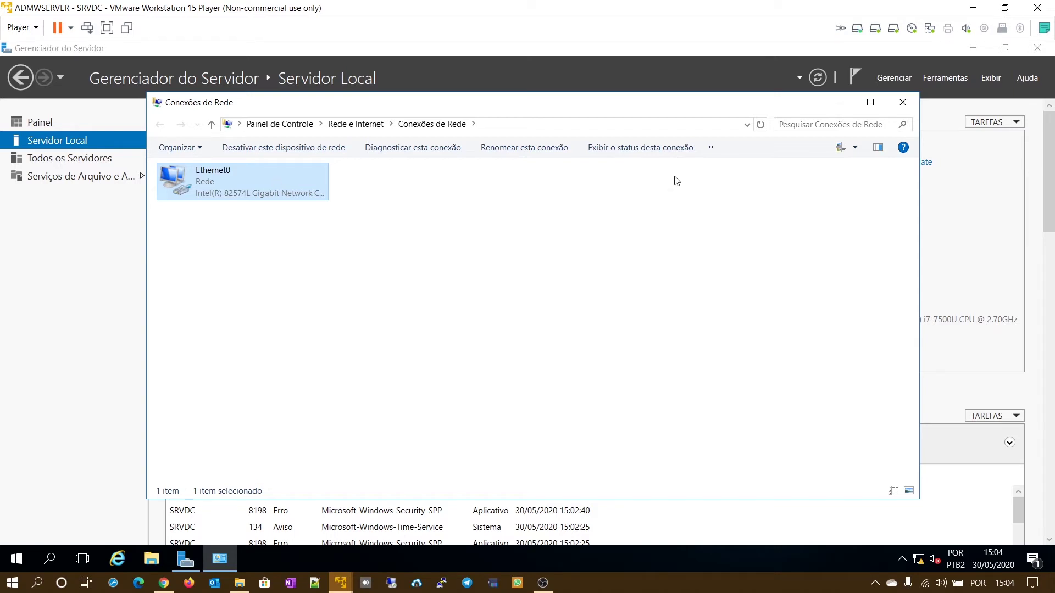
double_click(252, 181)
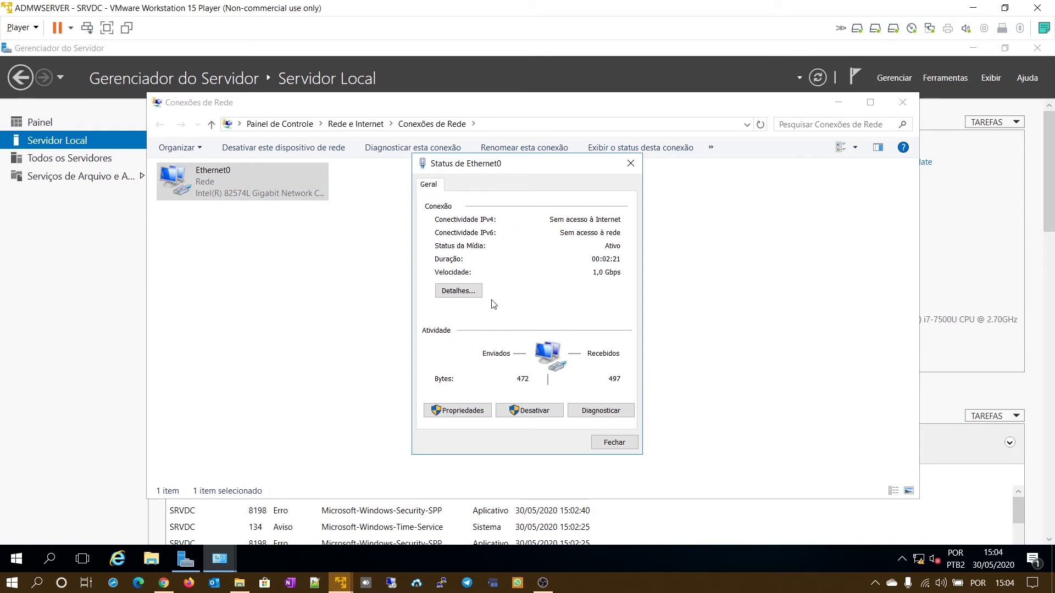
click(470, 296)
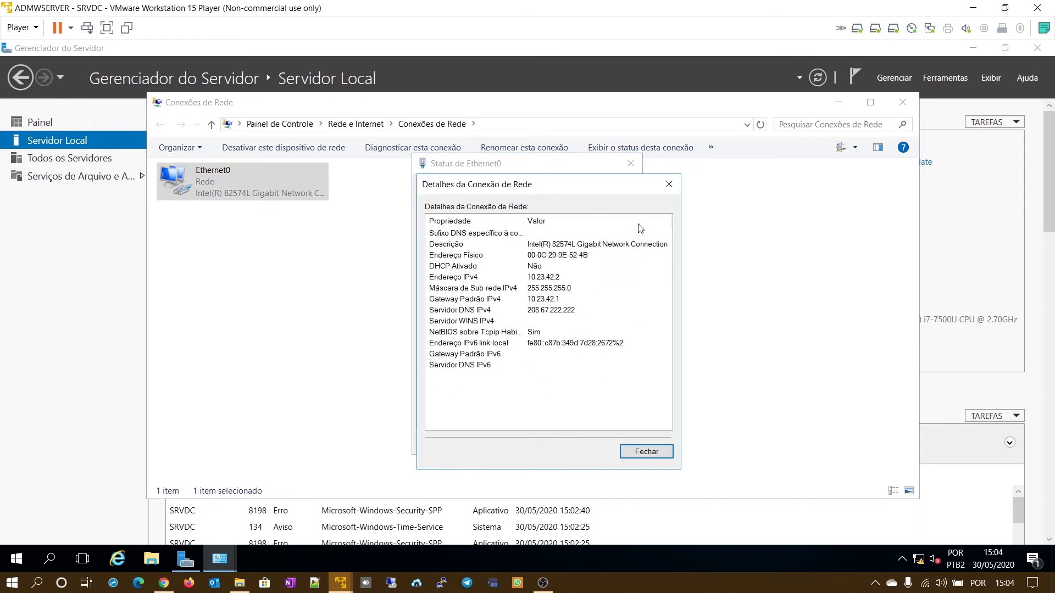
click(646, 452)
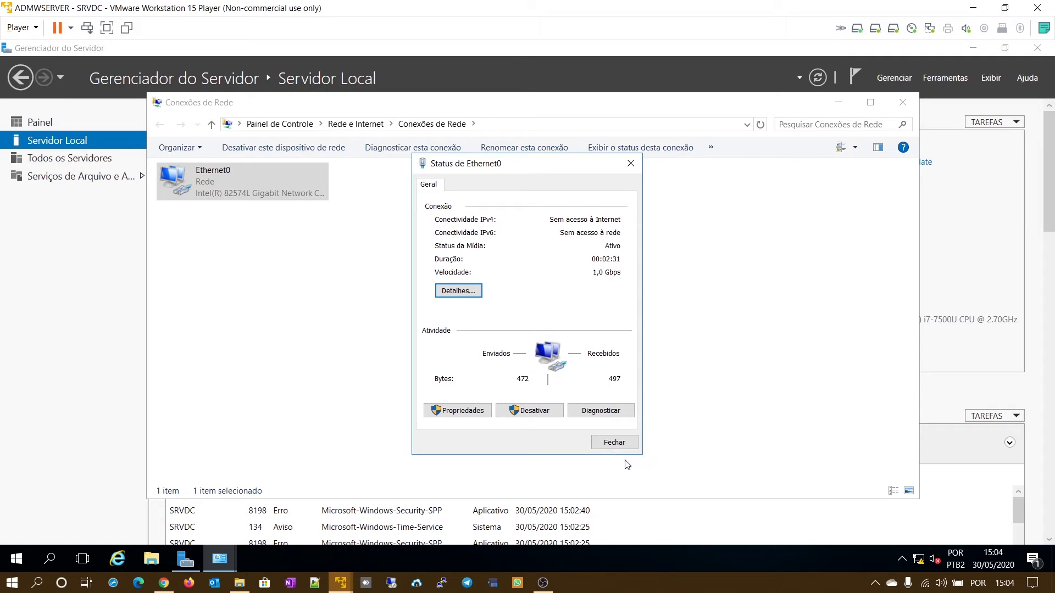
click(626, 446)
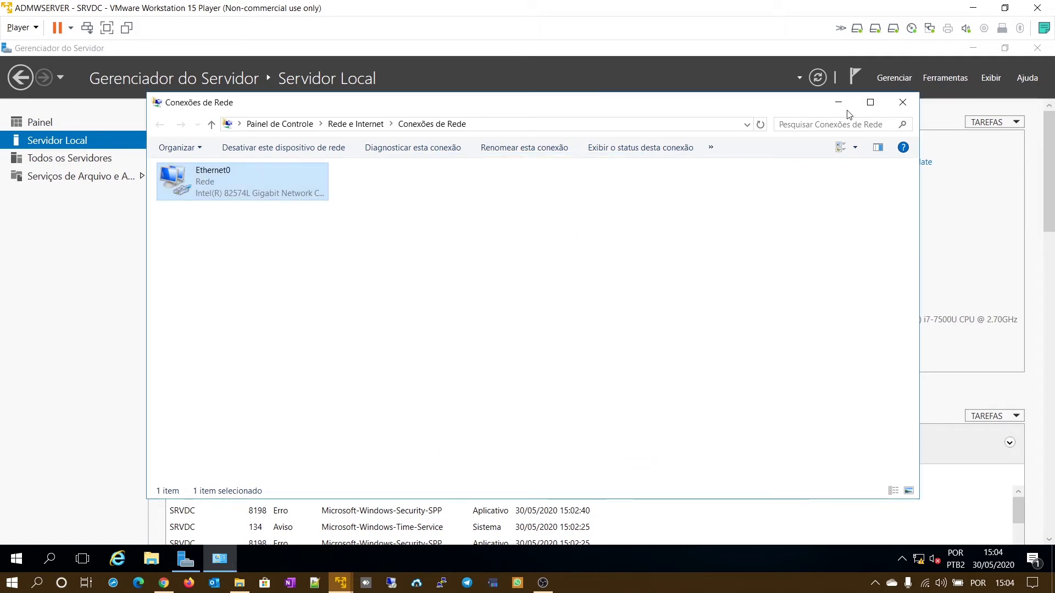
- Close Network Connections and check for updates from Local Server's Windows Update link
click(903, 102)
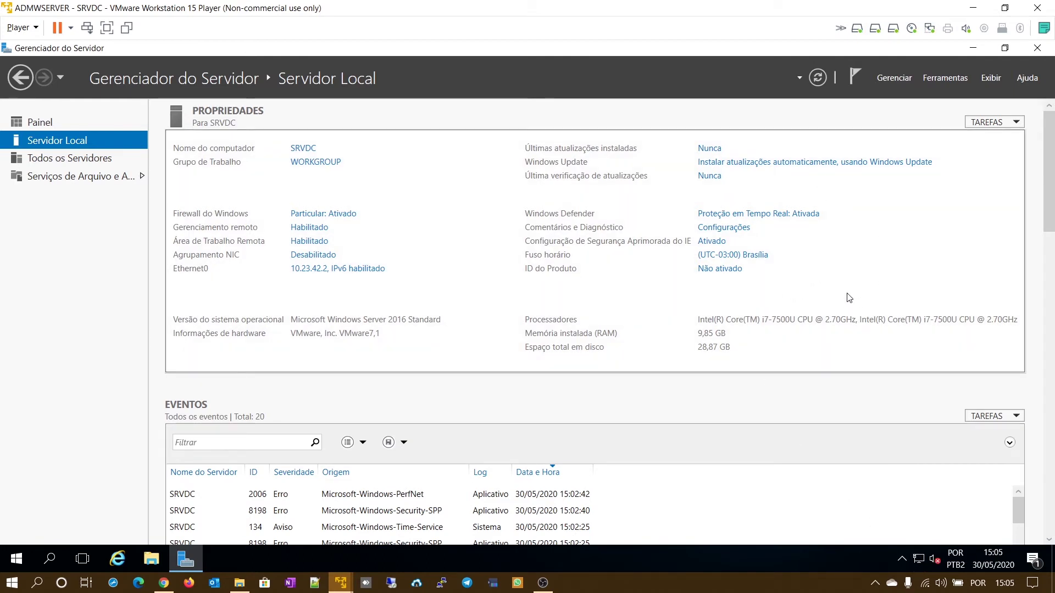
click(792, 162)
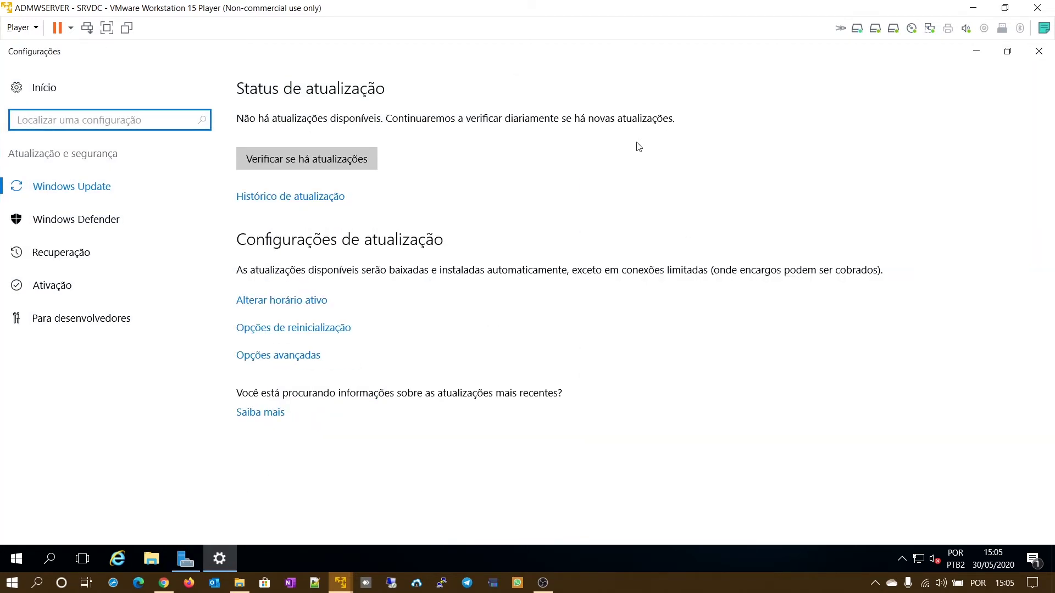
click(328, 164)
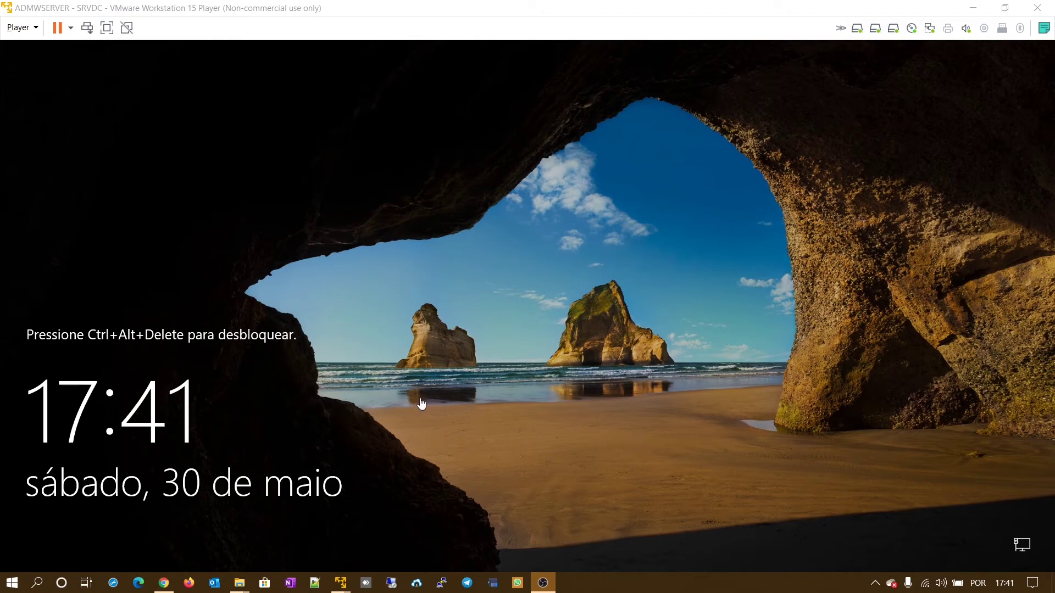
- Send Ctrl+Alt+Del to the VM and sign in with the Administrator password
click(18, 27)
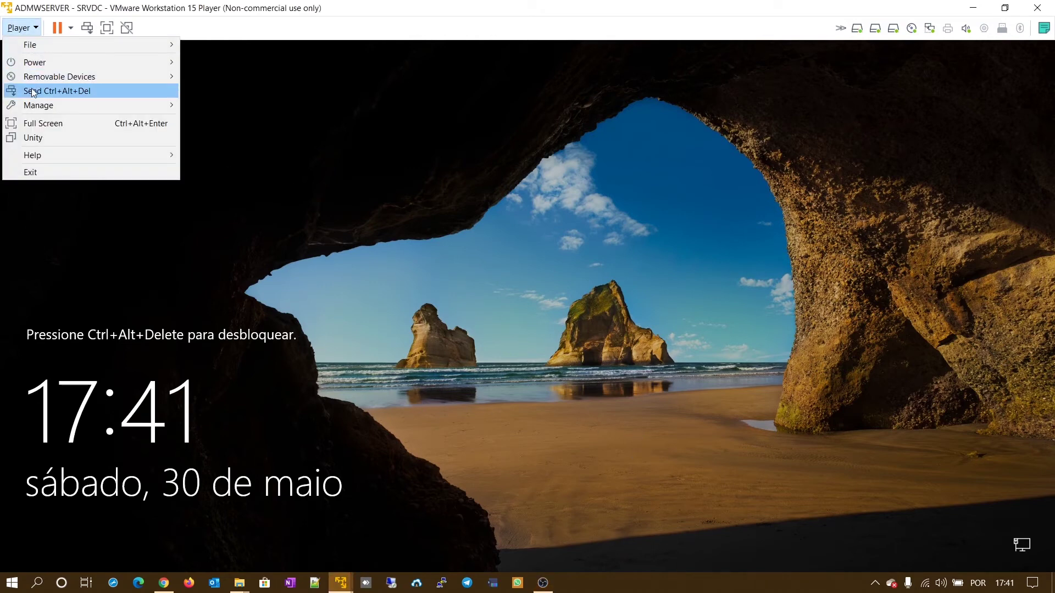
click(55, 91)
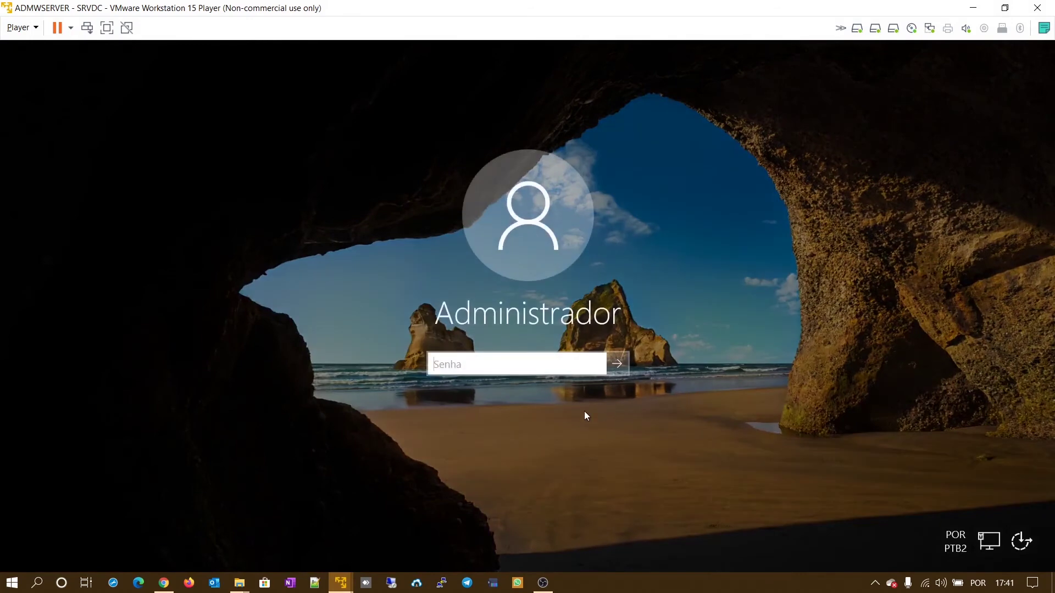
text(********)
key(Return)
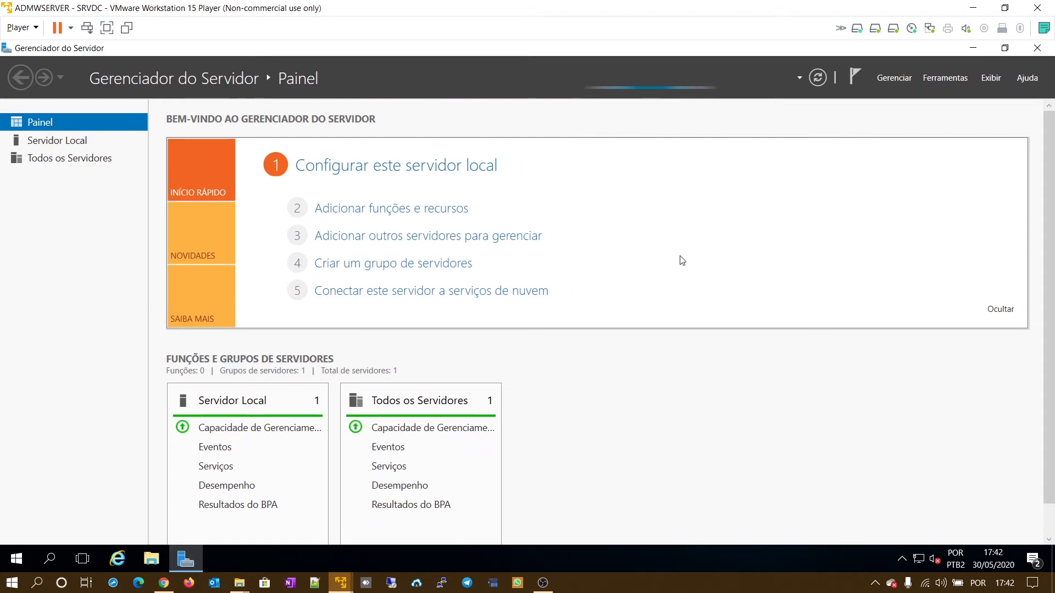
- View the Servidor Local properties page, then close Server Manager
click(476, 164)
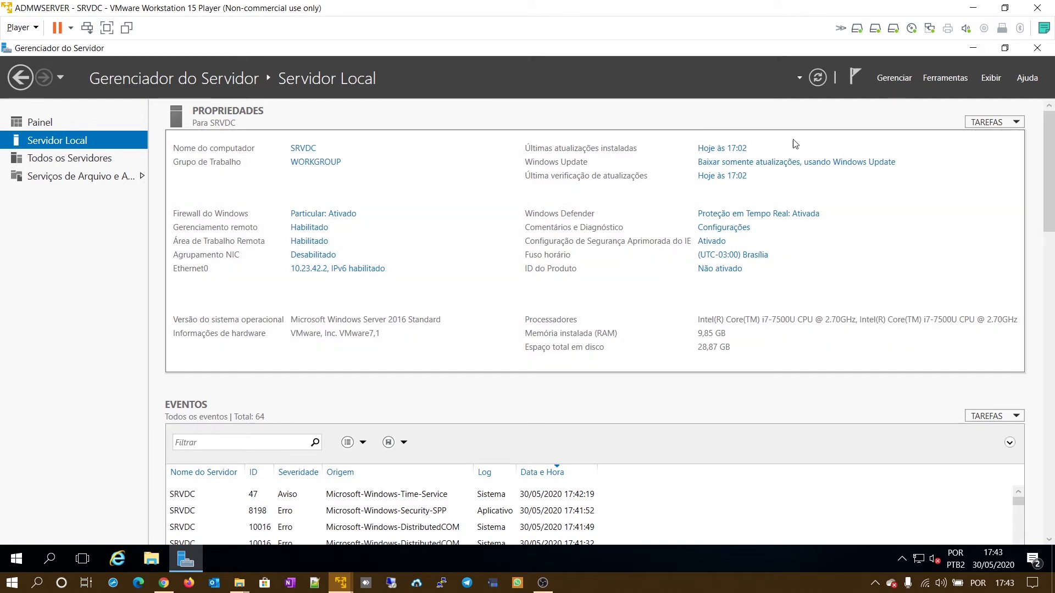
click(1037, 49)
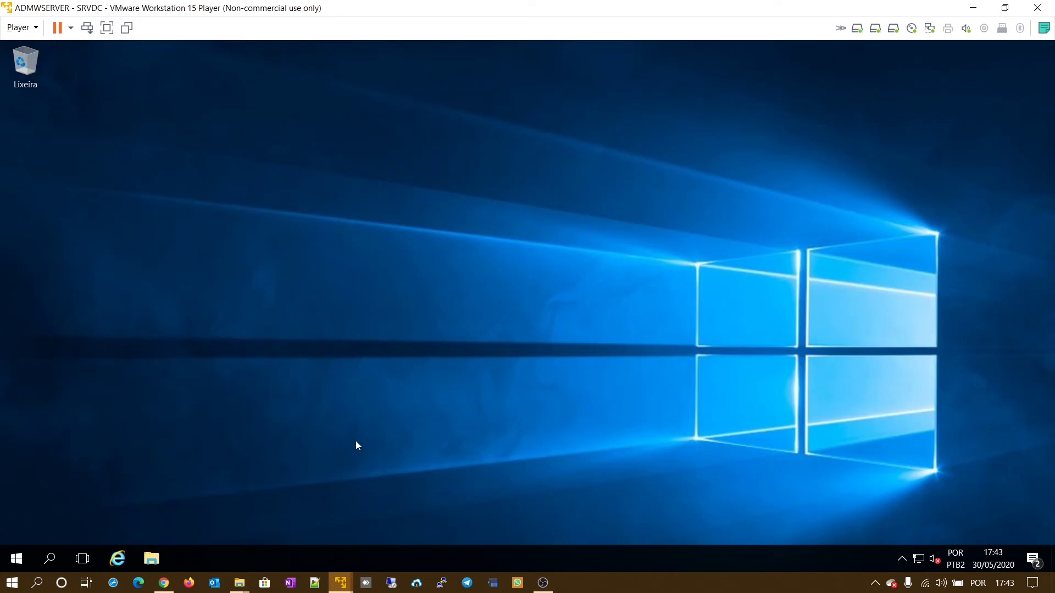
- In Disk Management, format the 30,58 GB RAW partition as NTFS labelled DADOS
right_click(16, 559)
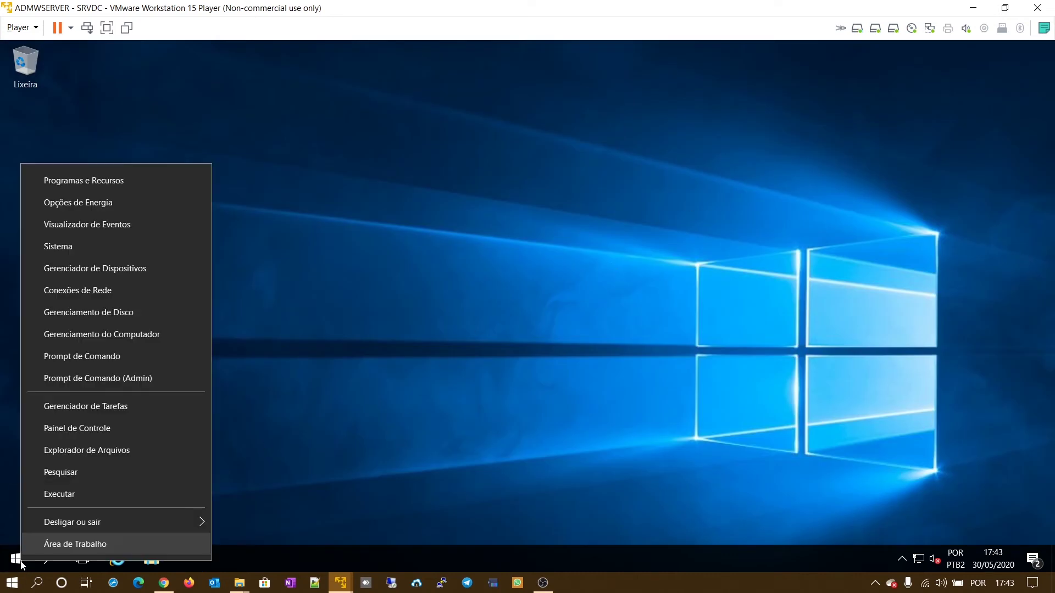
click(122, 315)
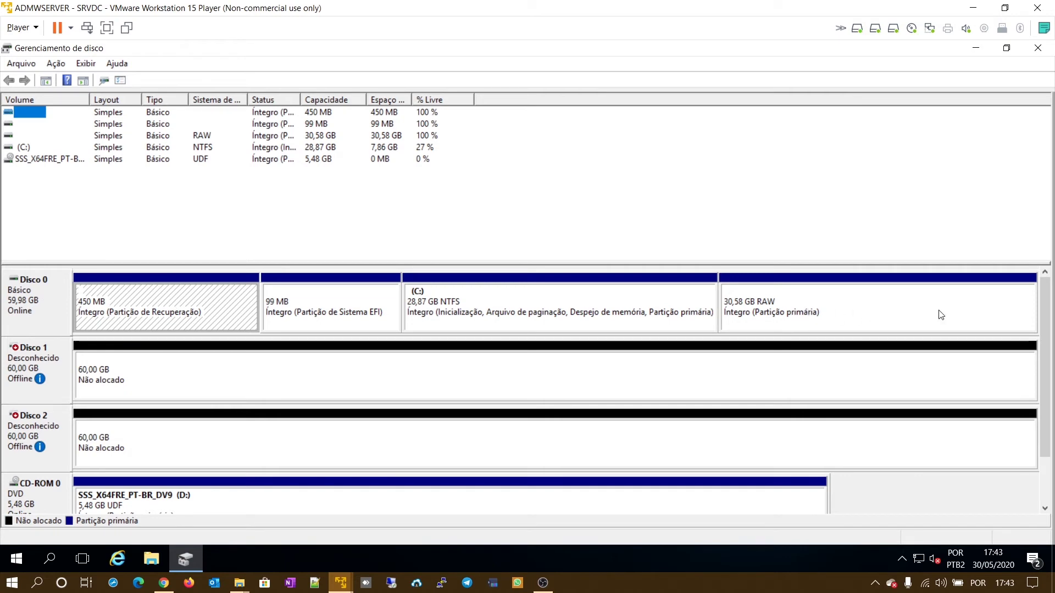
click(830, 308)
right_click(819, 308)
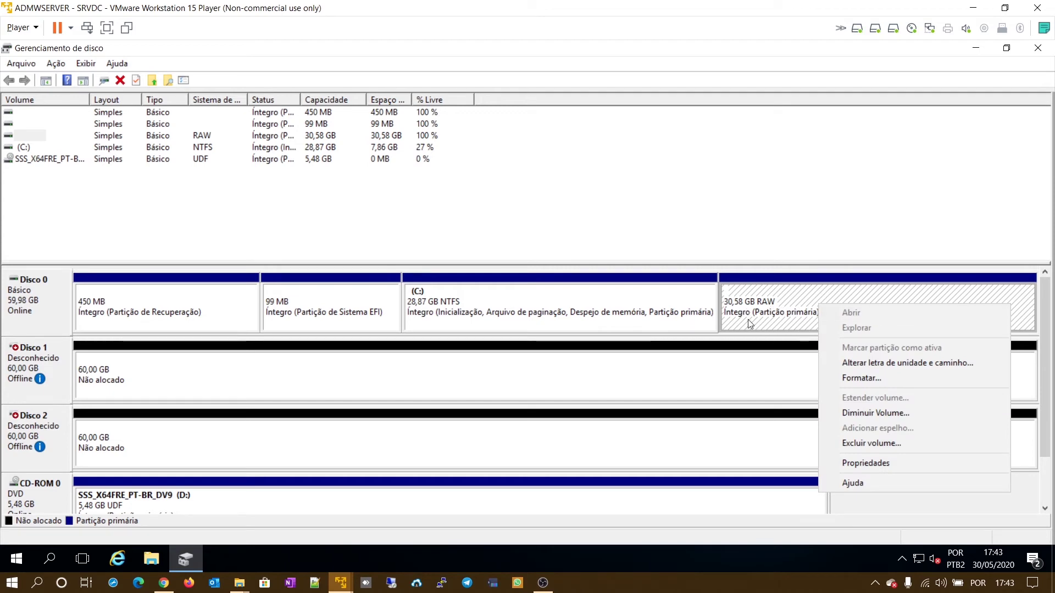
click(864, 377)
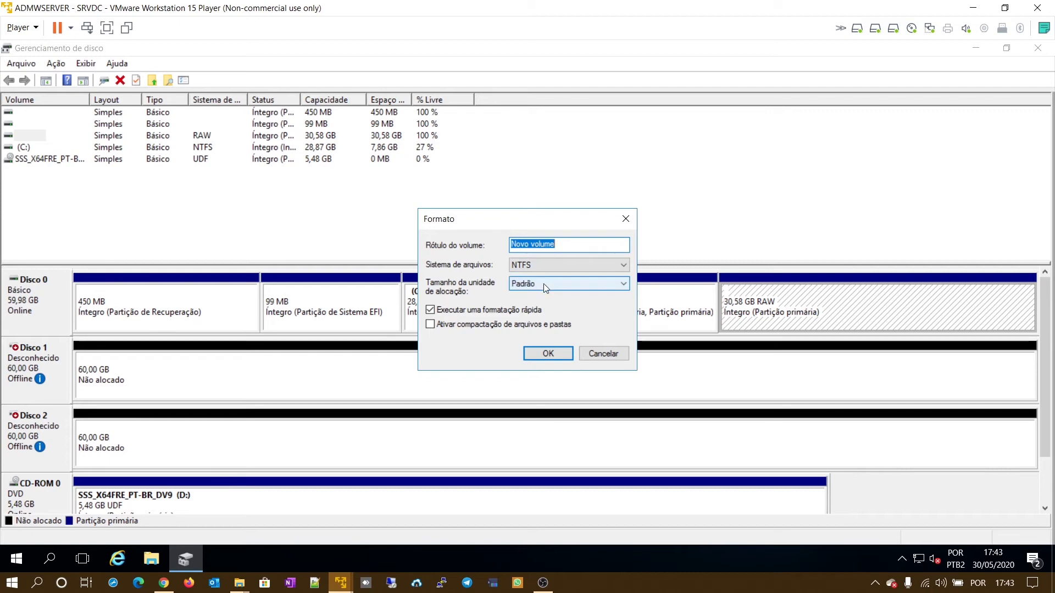
text(DADOS)
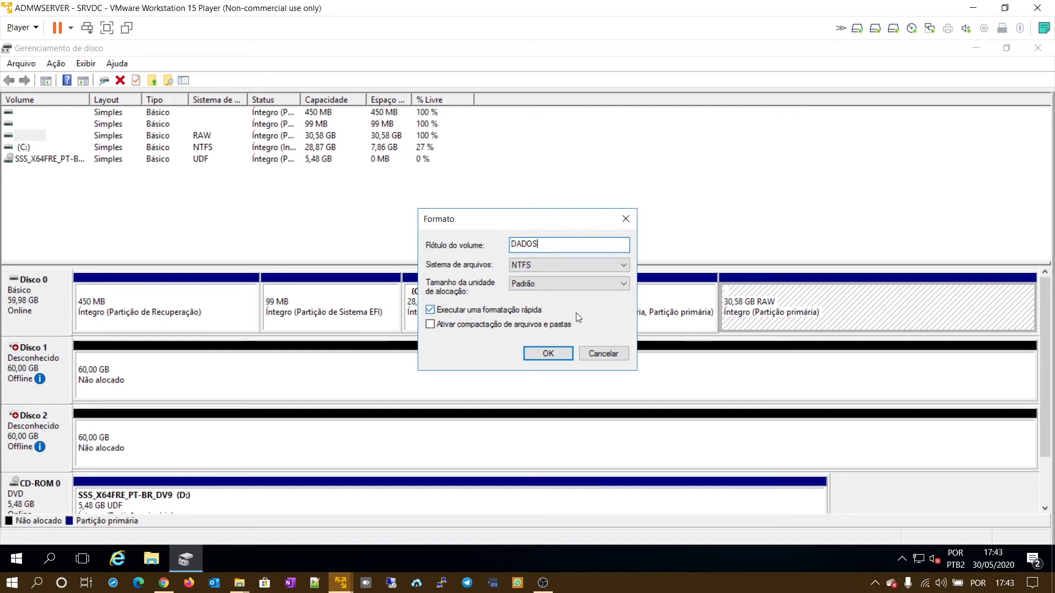
click(558, 357)
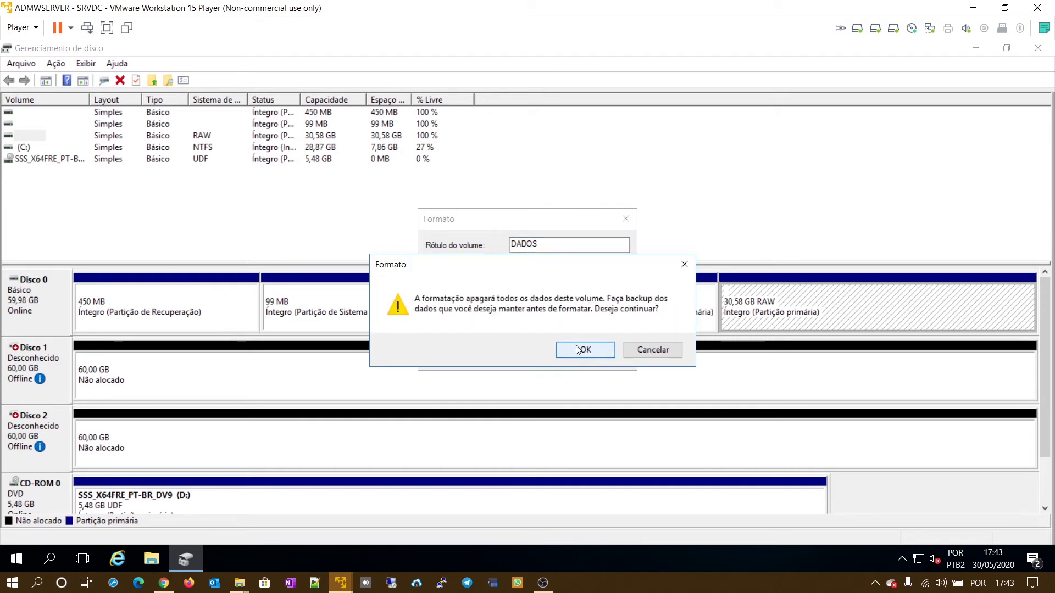
click(578, 350)
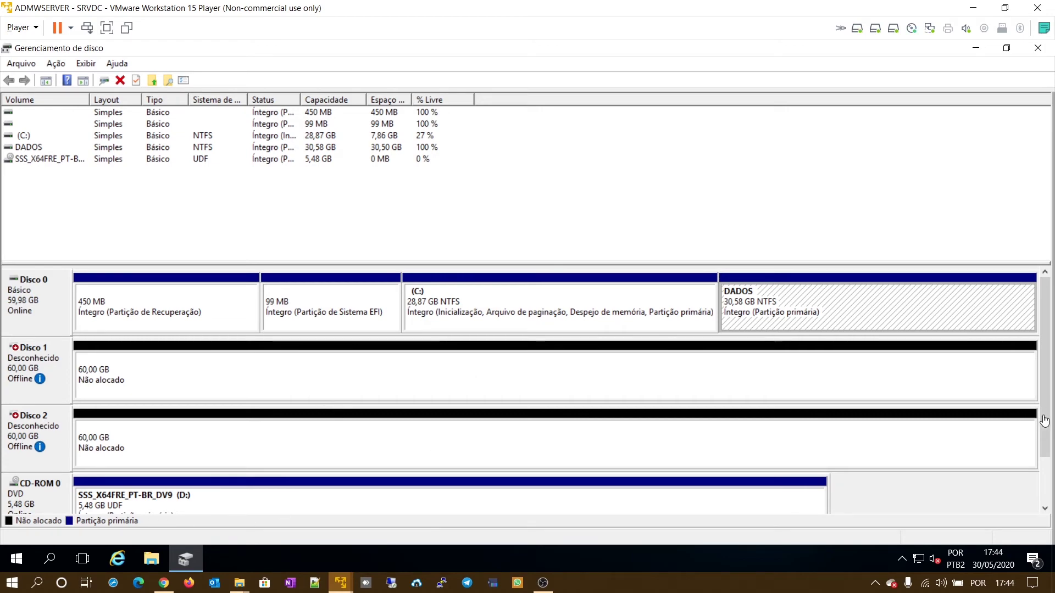
- Change the CD-ROM drive's letter from D: to E: in Disk Management
drag(1044, 421, 1037, 478)
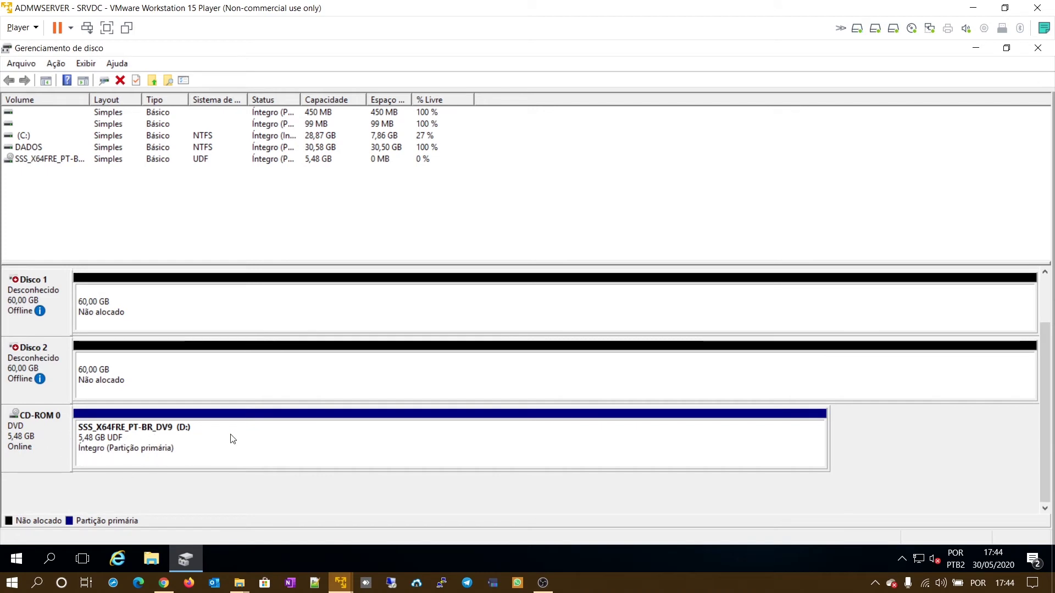
right_click(269, 448)
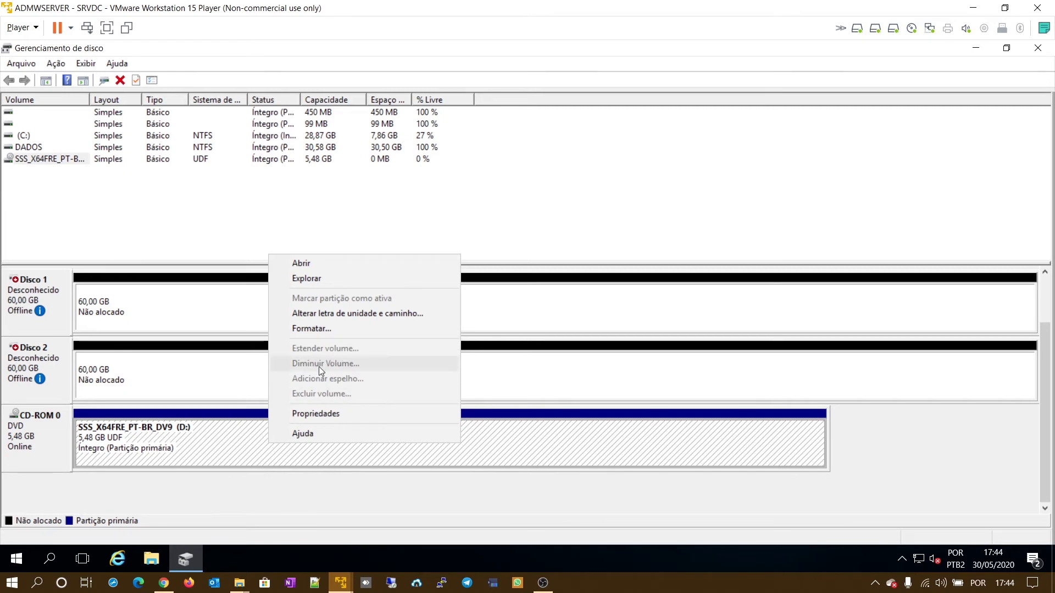
click(328, 314)
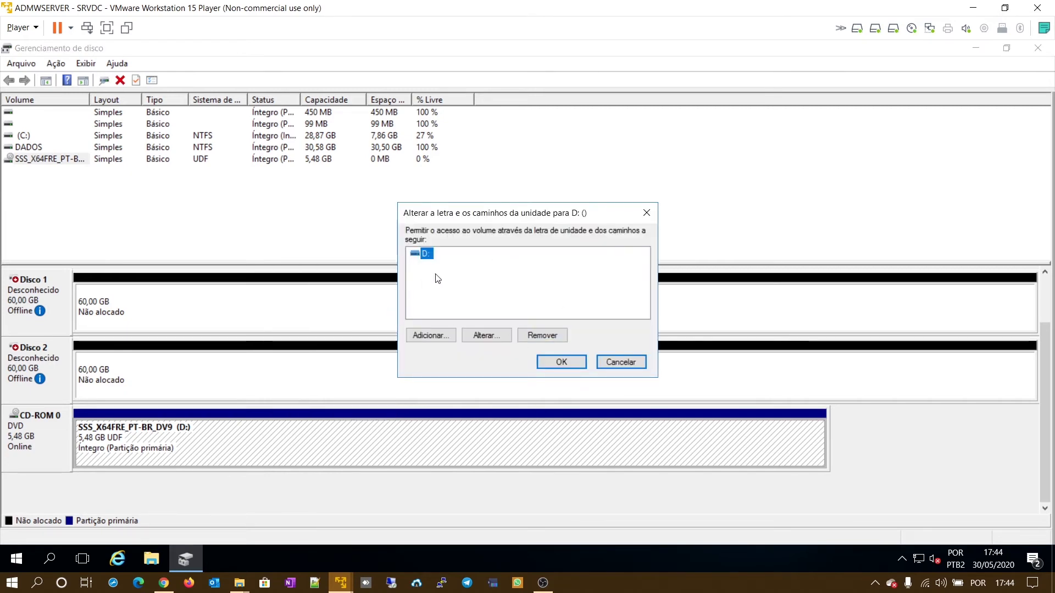
click(474, 337)
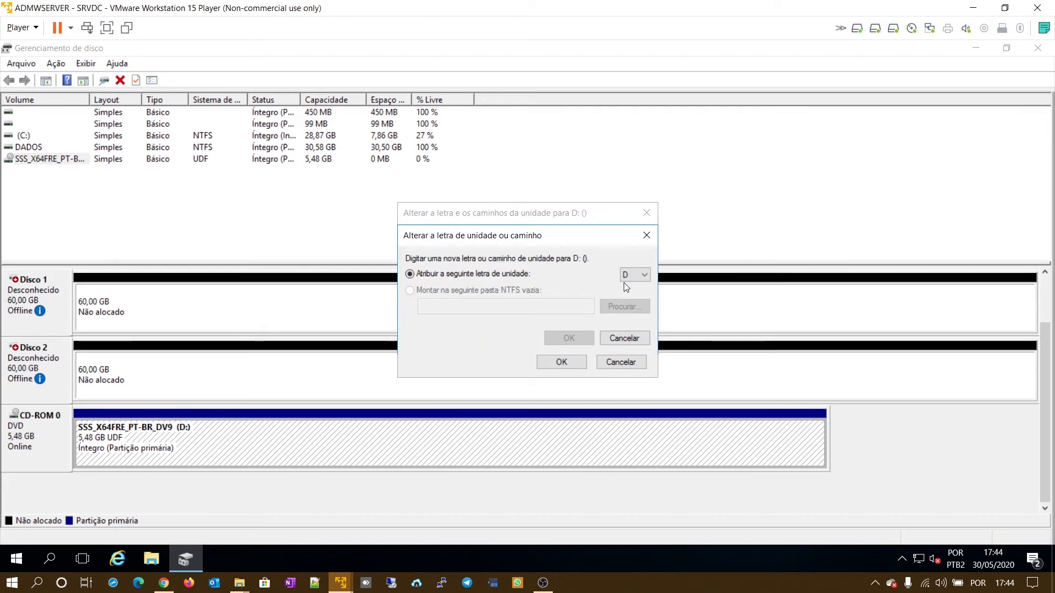
click(641, 275)
click(633, 313)
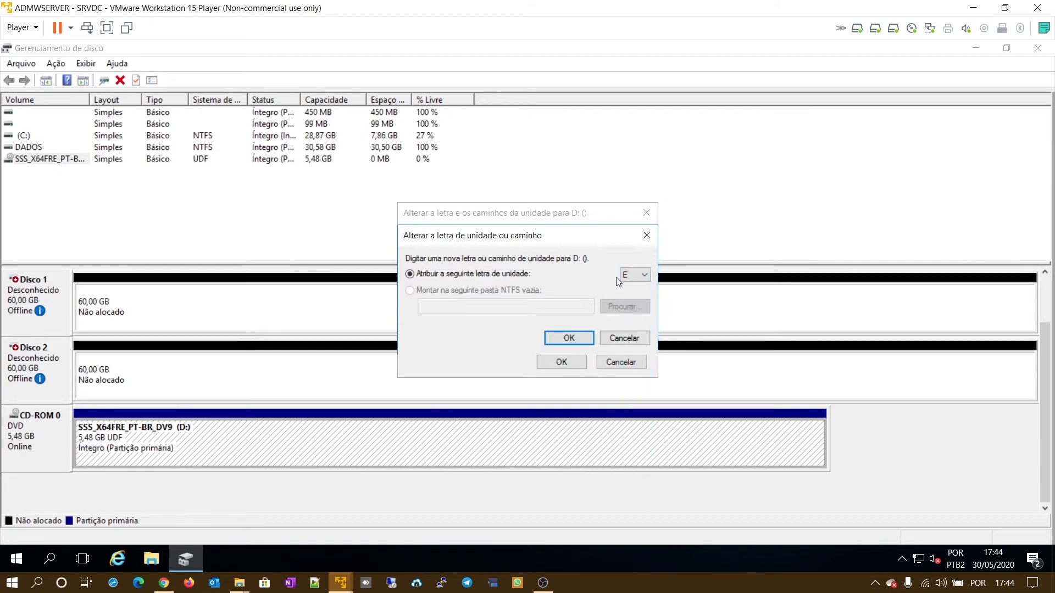
click(571, 341)
click(574, 350)
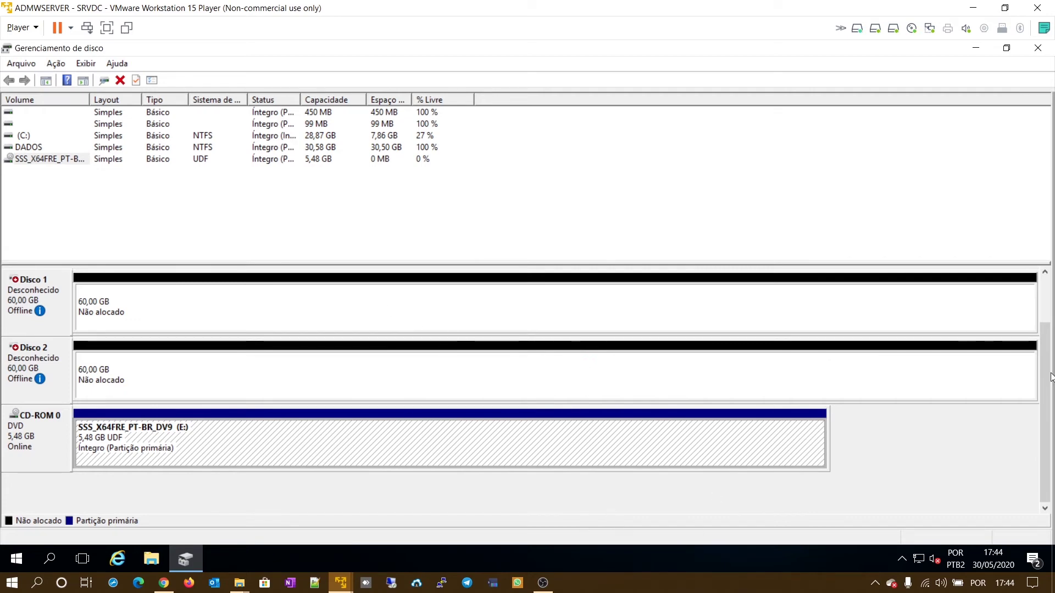
- Assign drive letter D: to the DADOS partition
scroll(824, 305, up, 2)
right_click(820, 305)
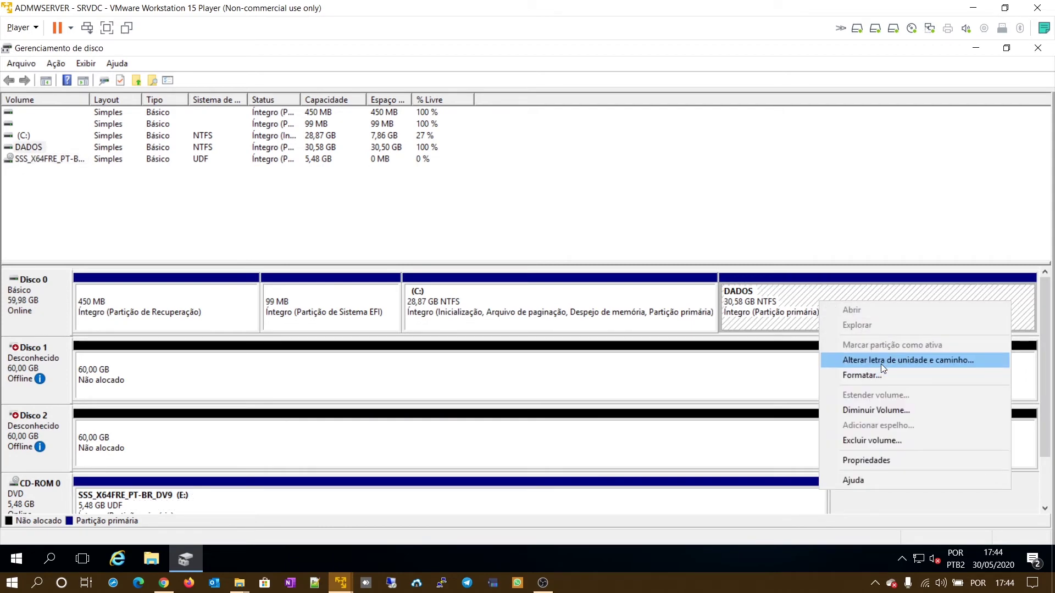
click(881, 363)
click(454, 336)
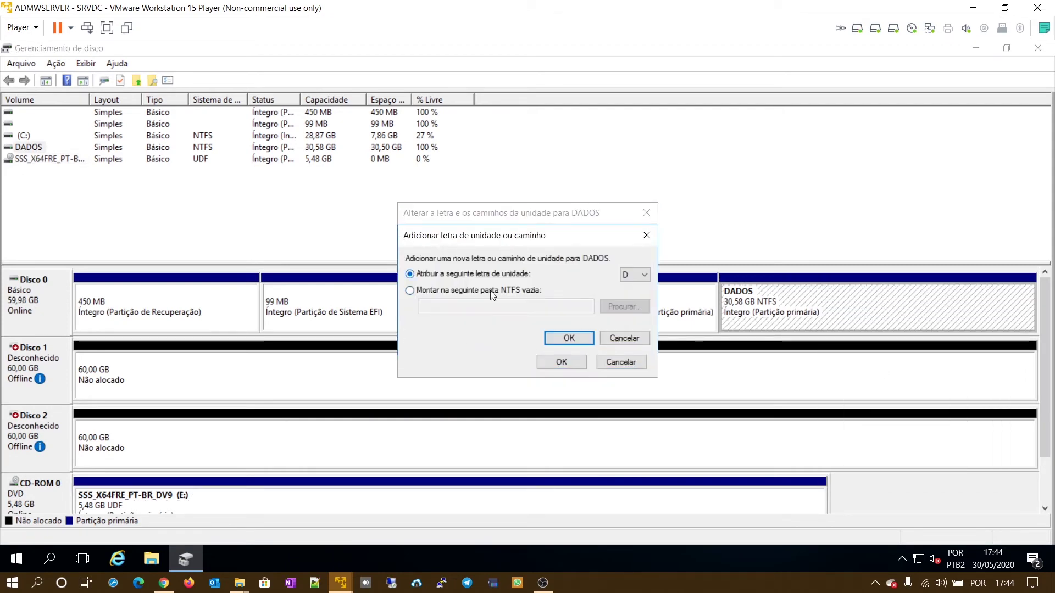
click(574, 343)
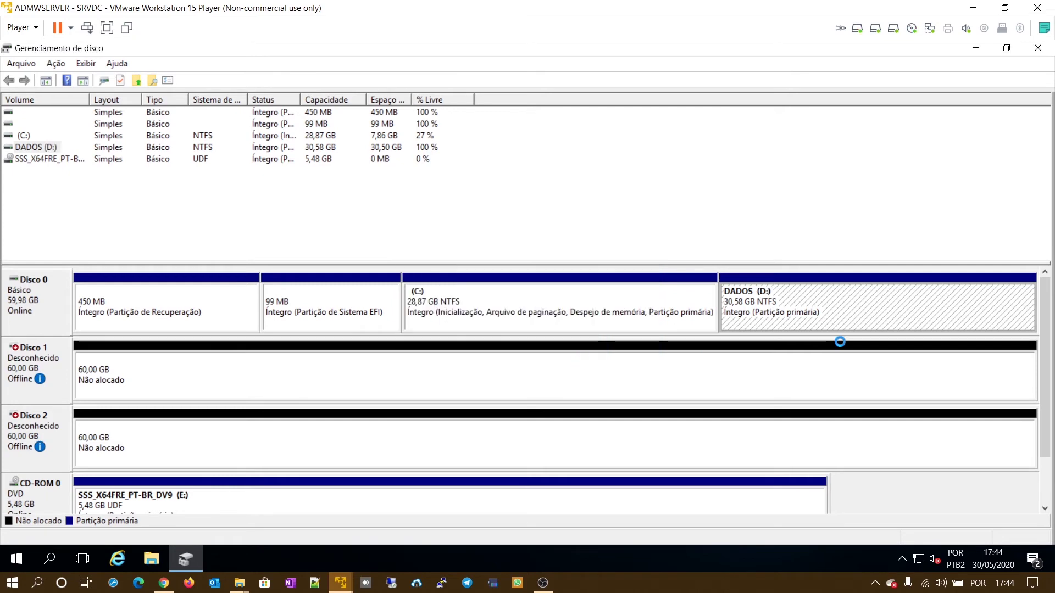
- Check in File Explorer's Este Computador view that DADOS (D:) is listed
click(157, 561)
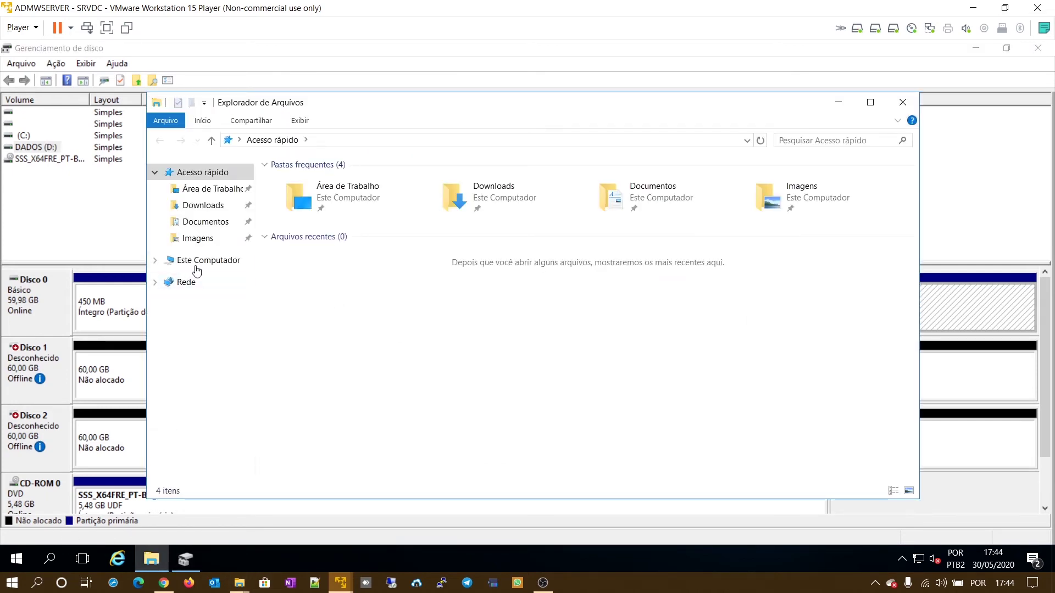
click(201, 261)
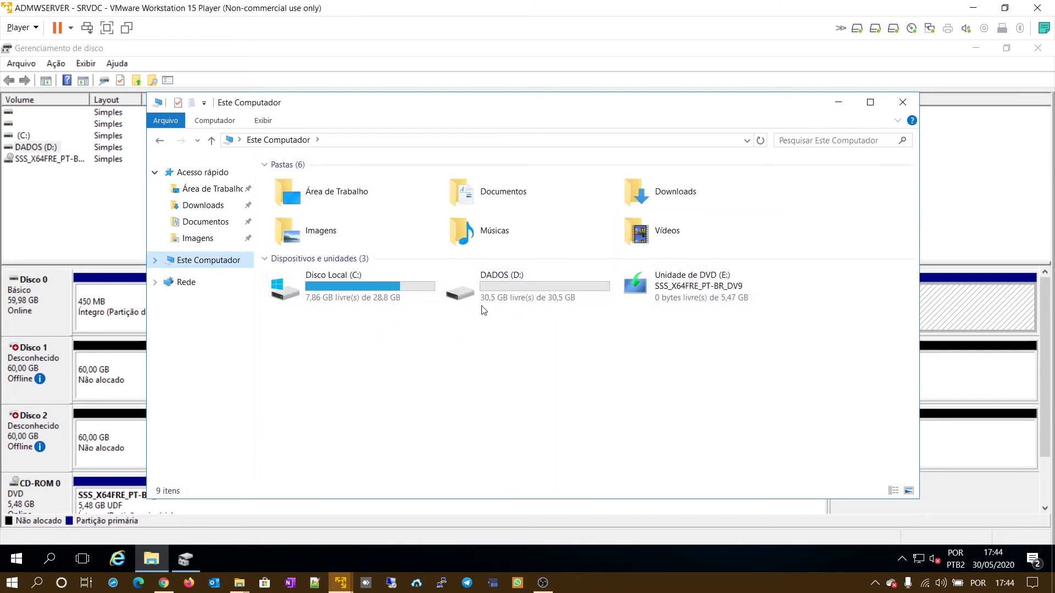
click(903, 103)
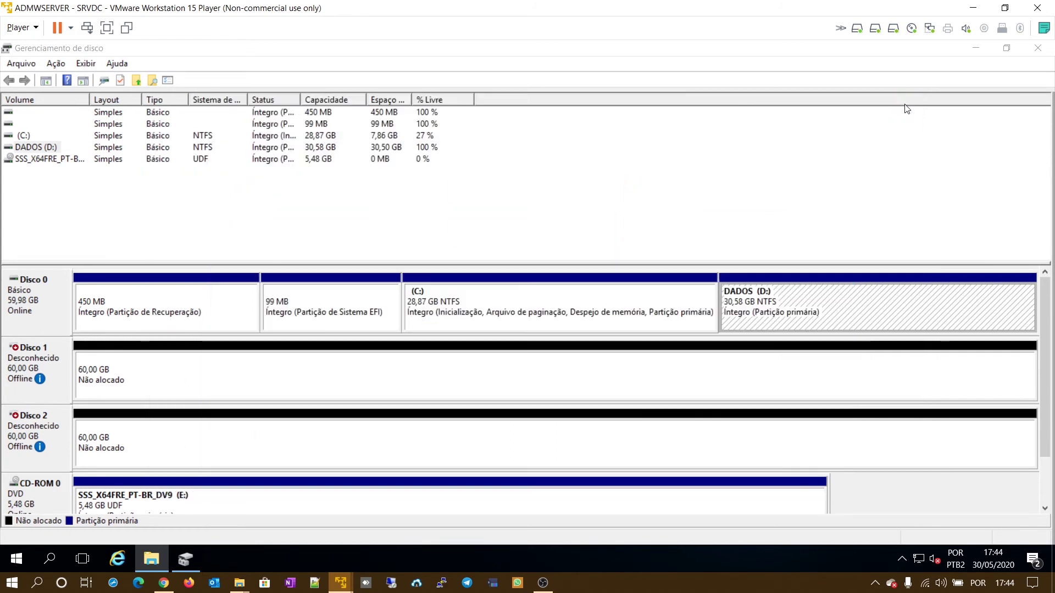
- Set Disco 1 and Disco 2 online, then initialize both with the GPT partition style
right_click(31, 379)
click(100, 389)
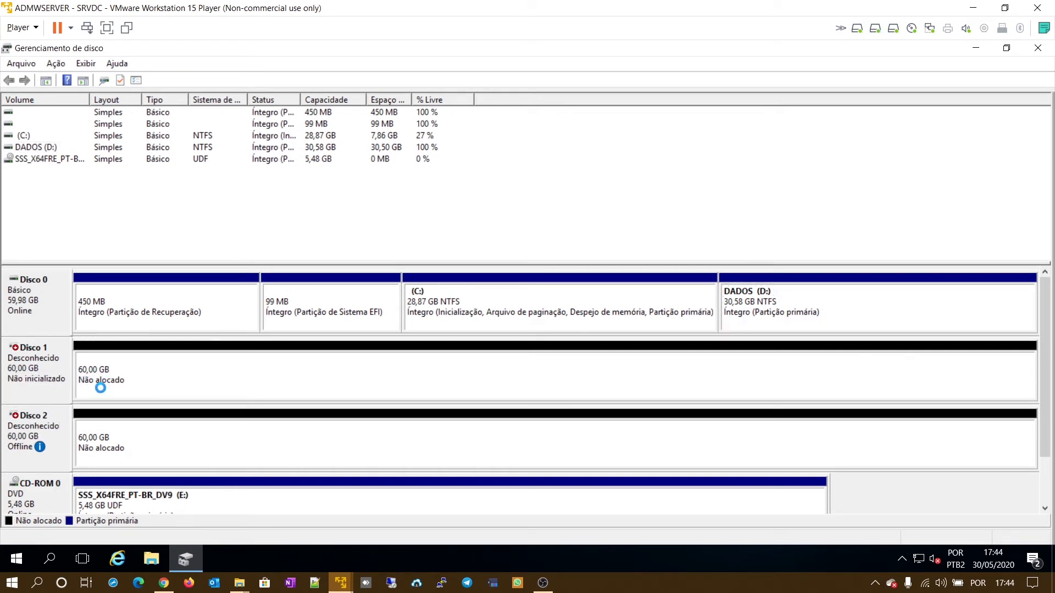
right_click(52, 439)
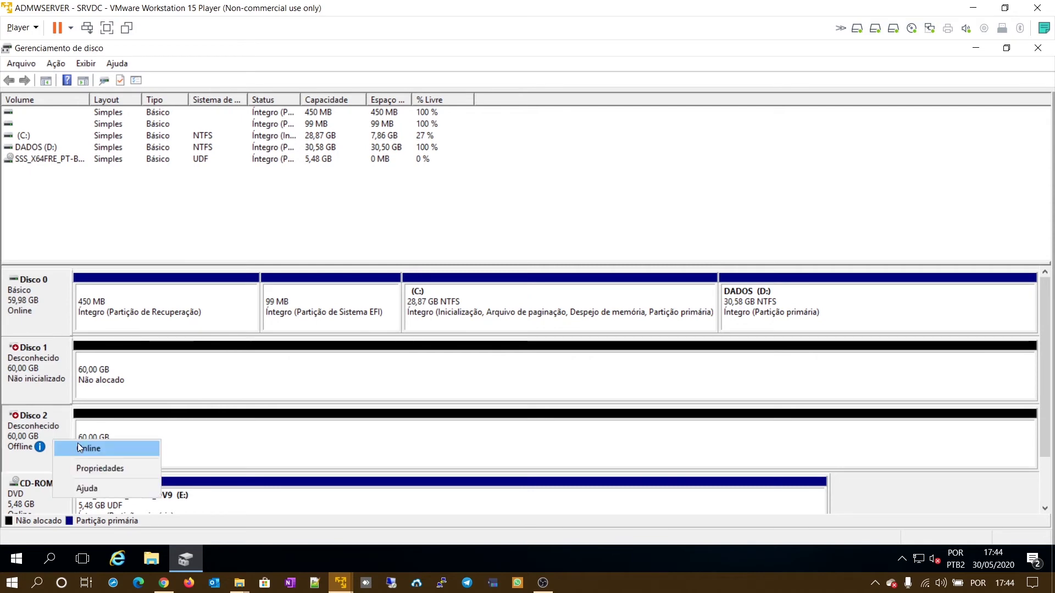
click(99, 448)
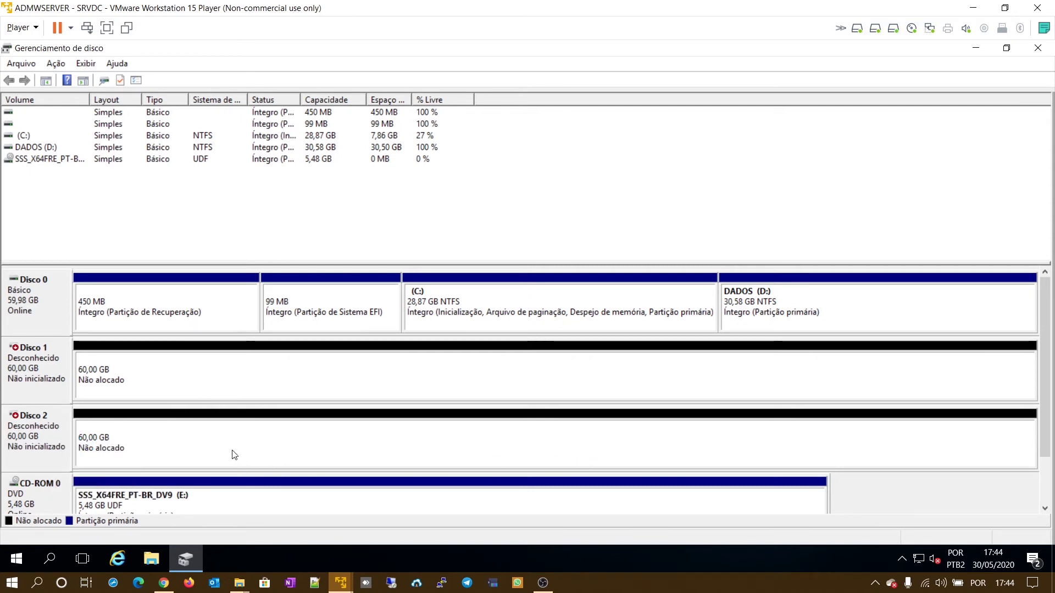
right_click(50, 378)
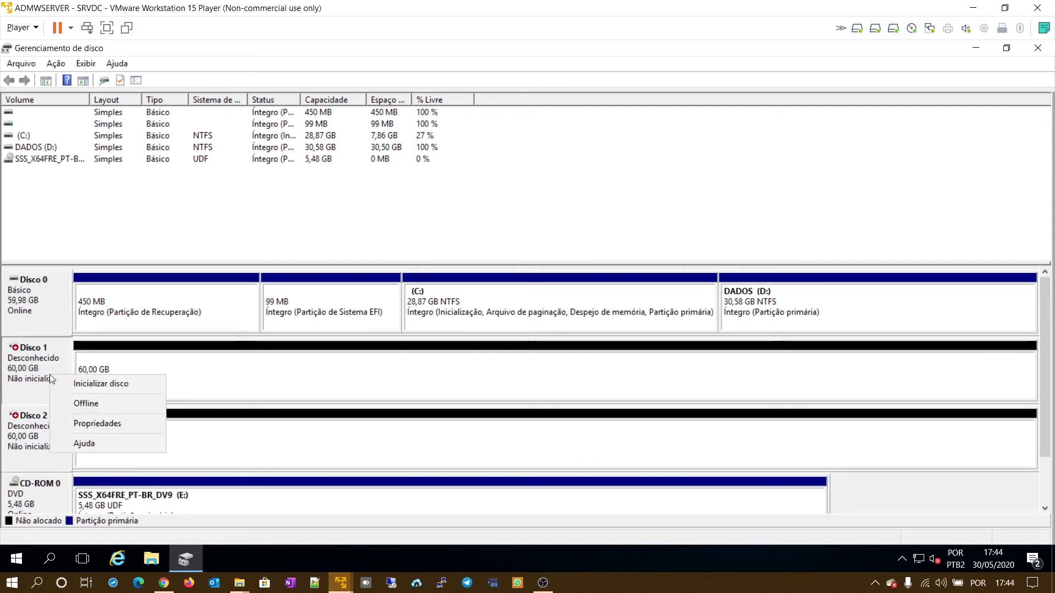
click(96, 384)
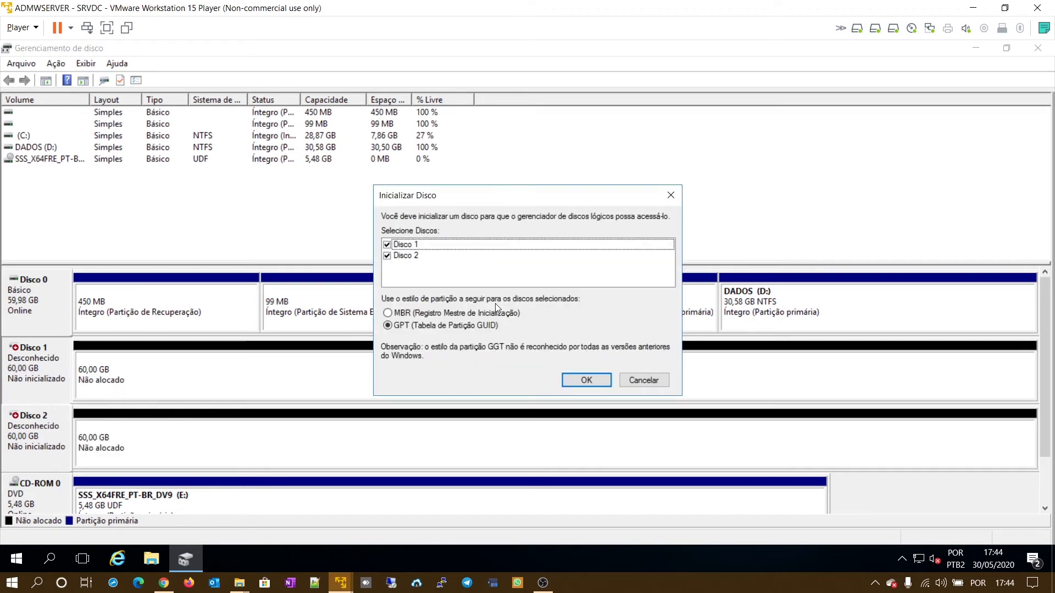
click(601, 382)
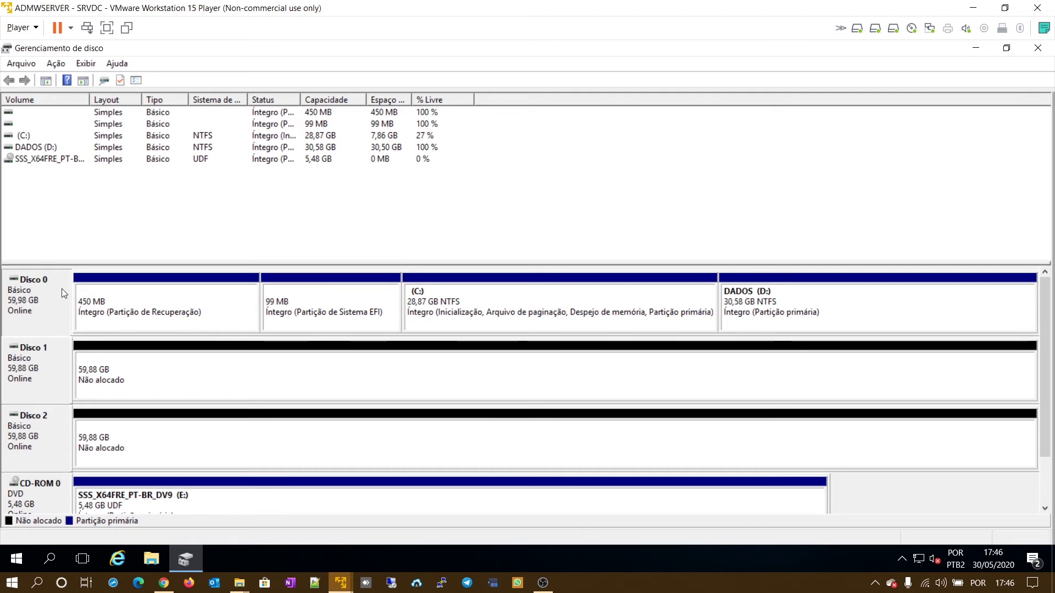
- Convert Disco 0 and Disco 1 to dynamic disks, accepting the conversion warnings
right_click(20, 301)
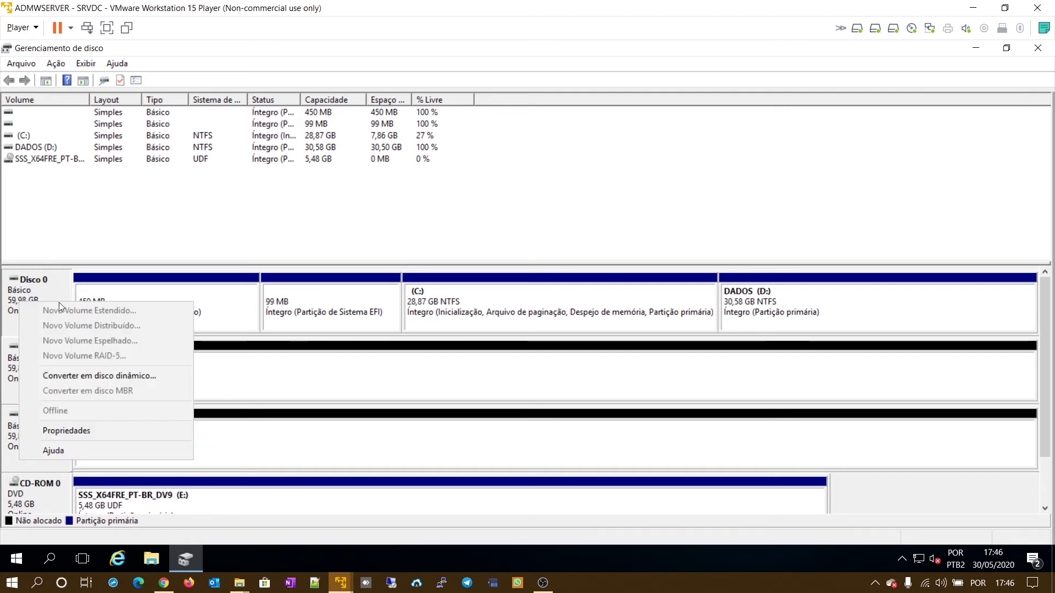
click(90, 378)
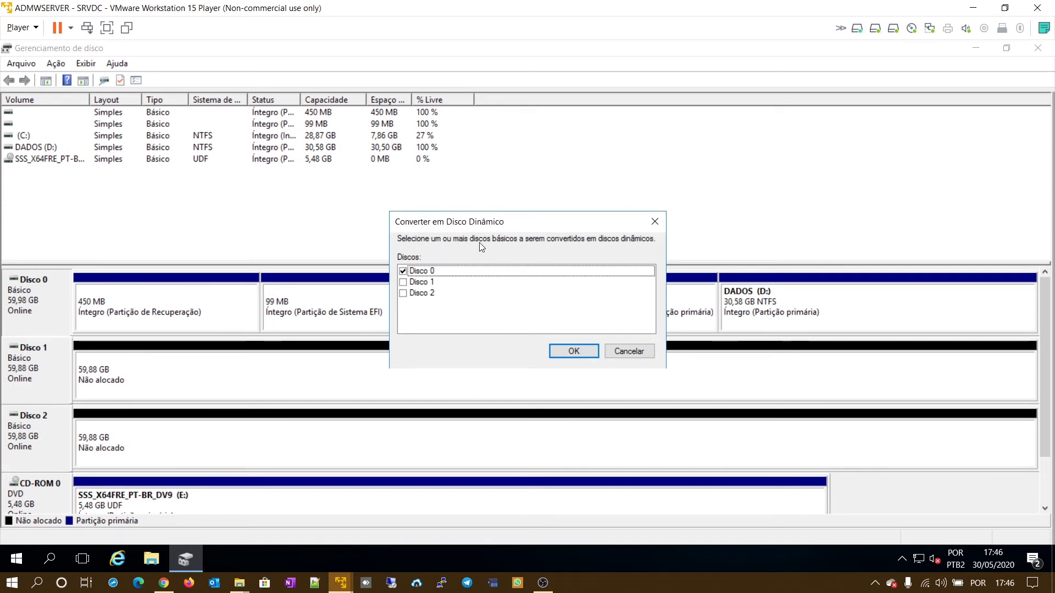
click(402, 283)
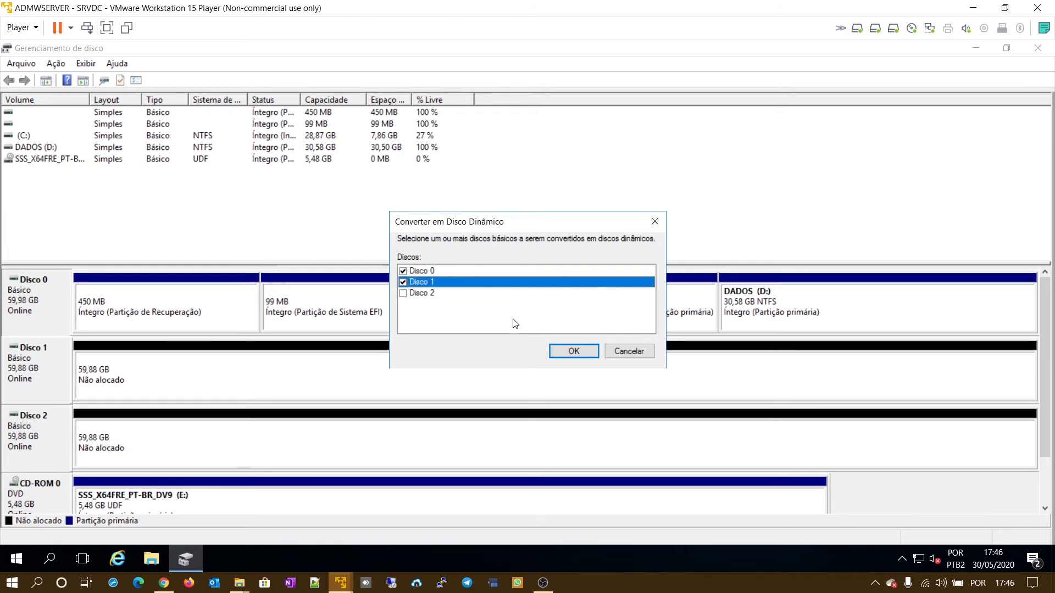
click(567, 354)
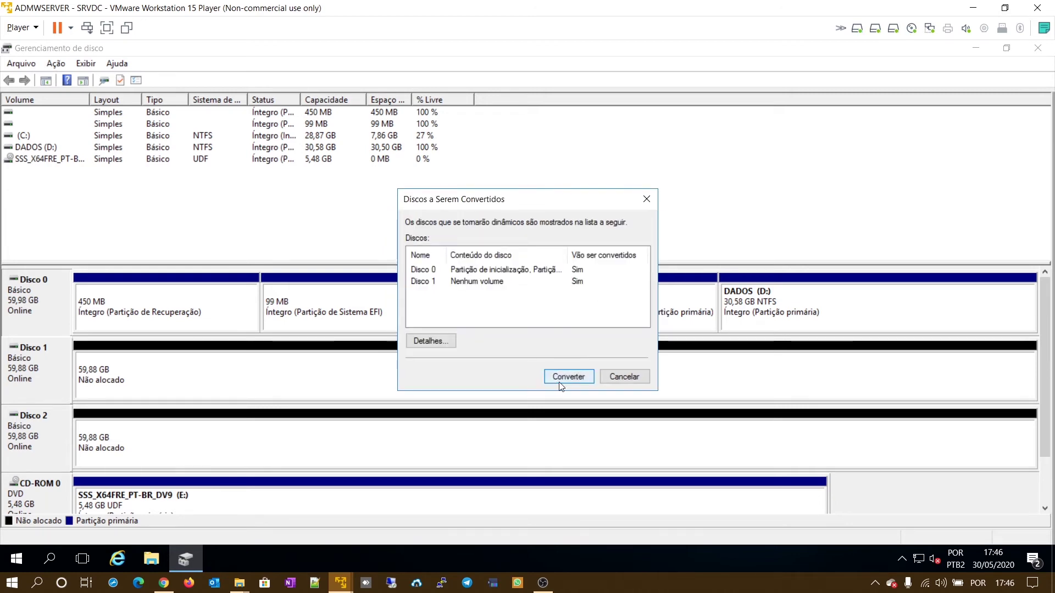
click(565, 378)
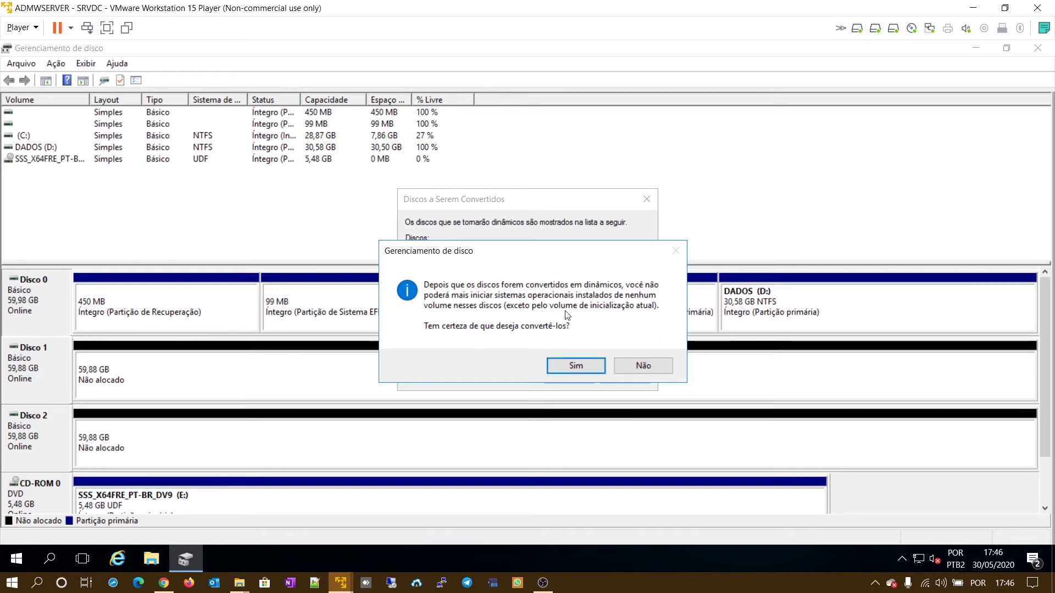
click(577, 366)
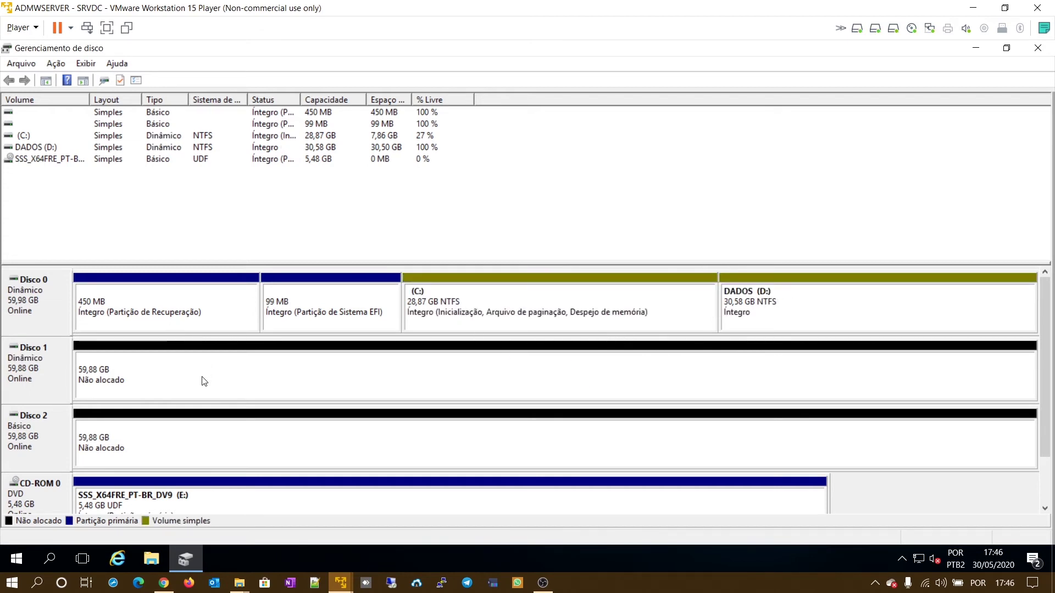
click(229, 308)
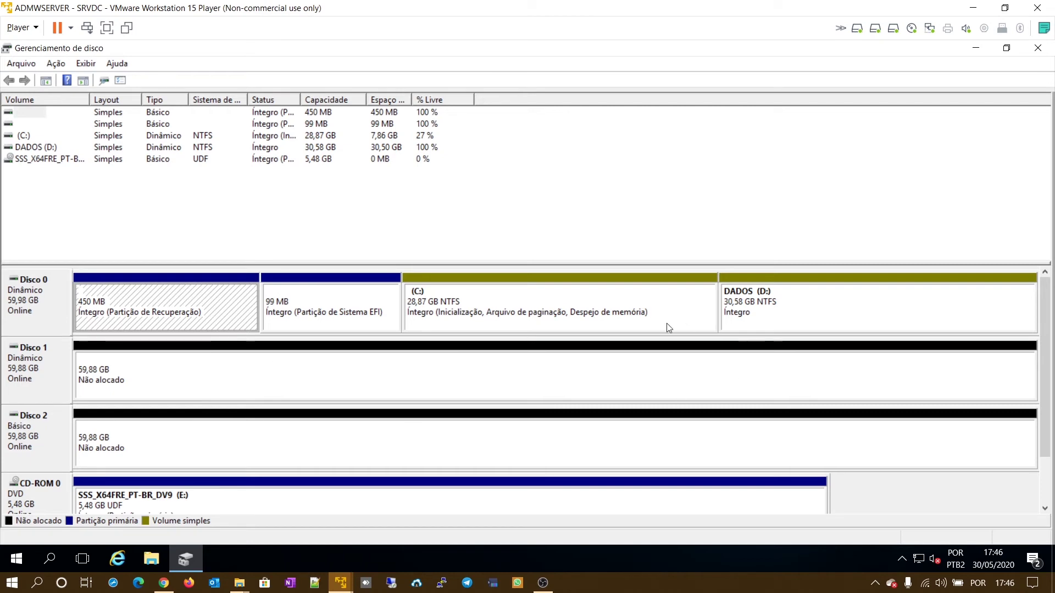
- Inspect the available actions for the recovery and 99 MB EFI partitions
right_click(207, 307)
right_click(373, 297)
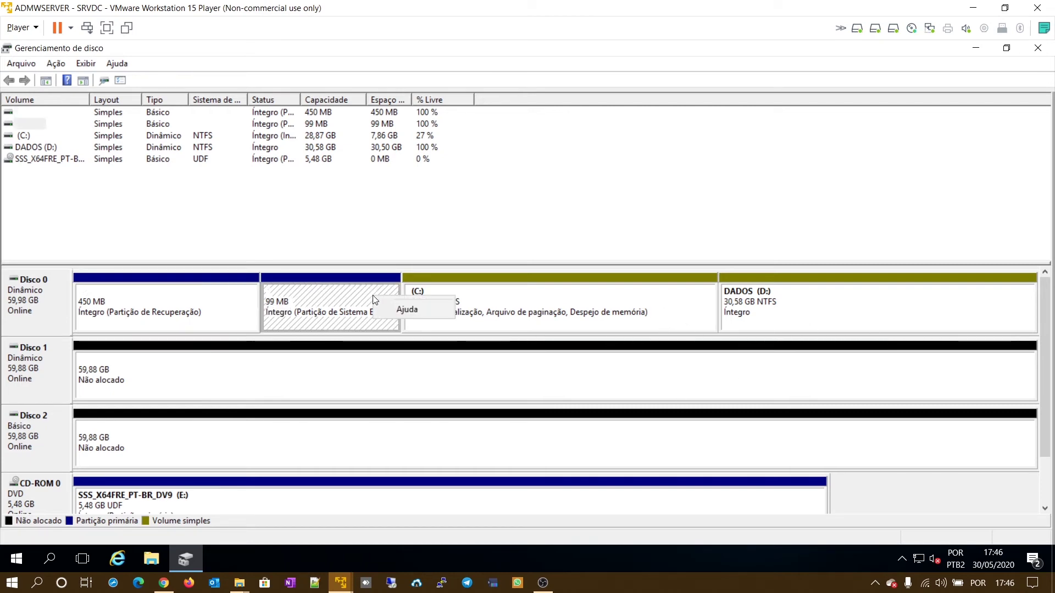
right_click(219, 302)
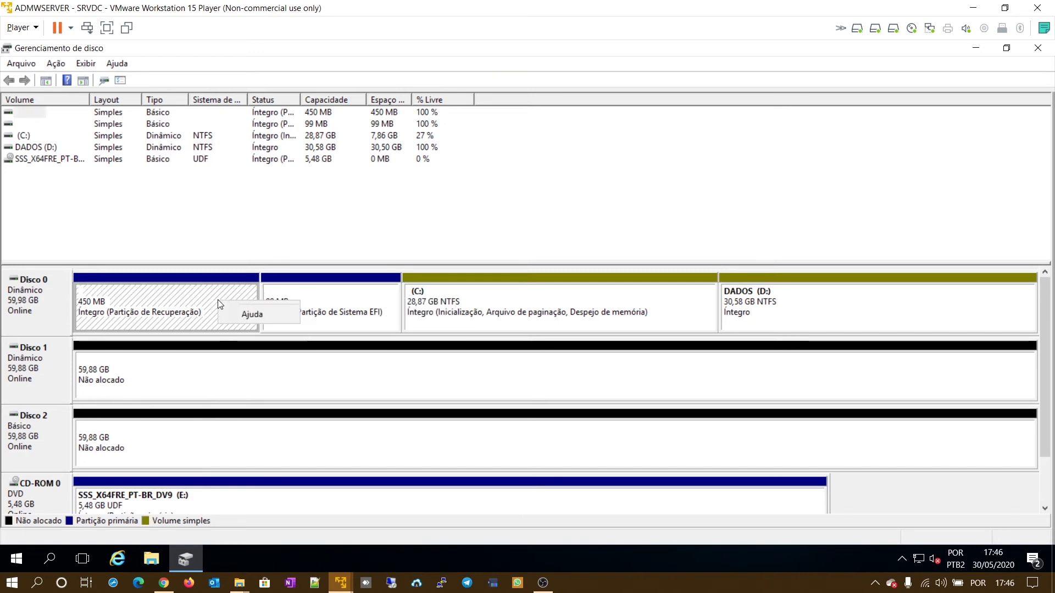
right_click(299, 295)
- Add a mirror of the C: volume on Disco 1
right_click(543, 299)
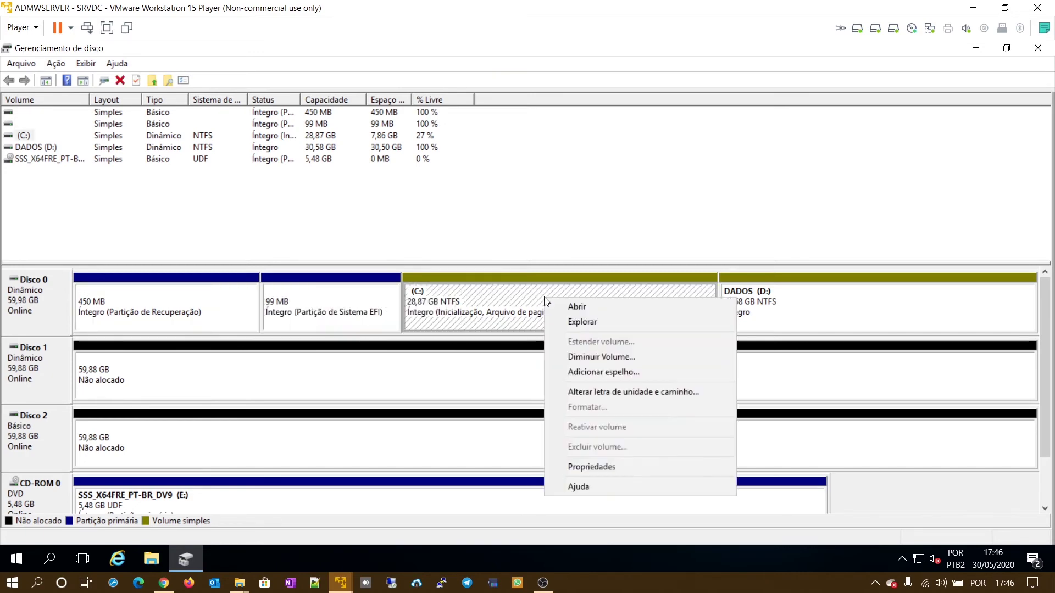
click(608, 372)
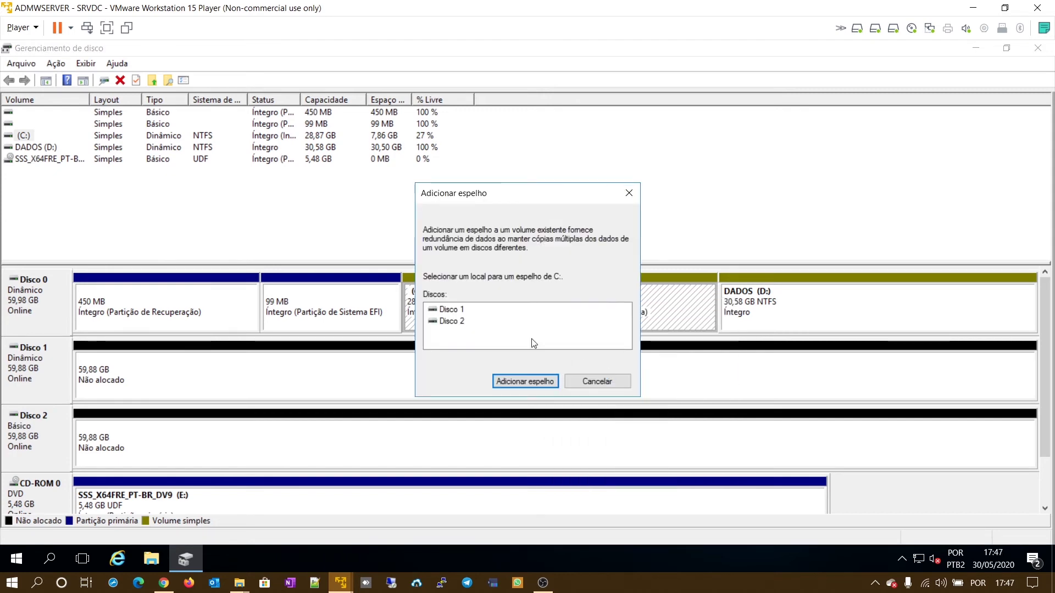
click(545, 385)
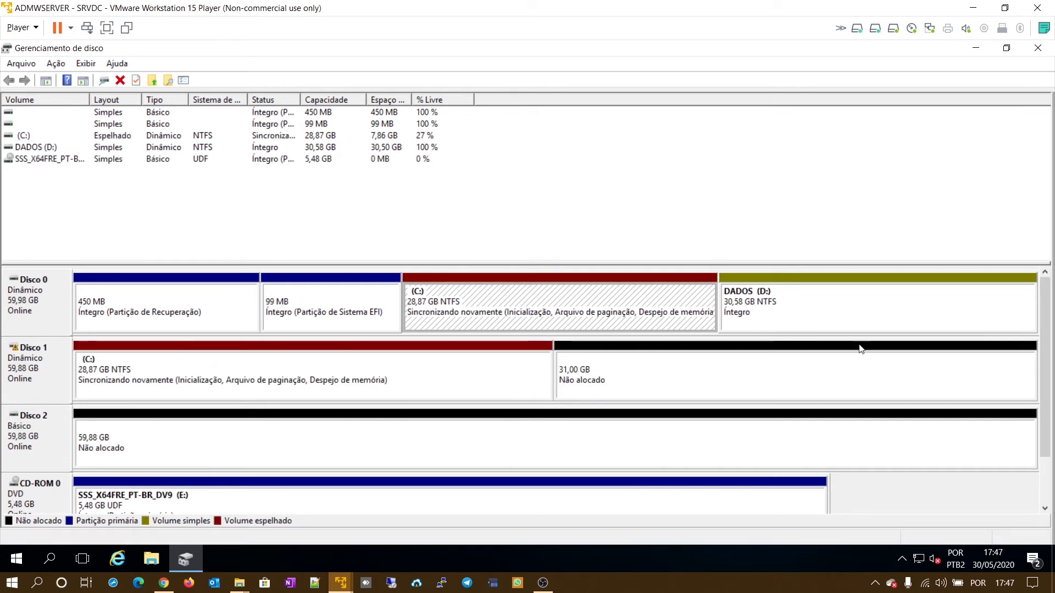
right_click(860, 313)
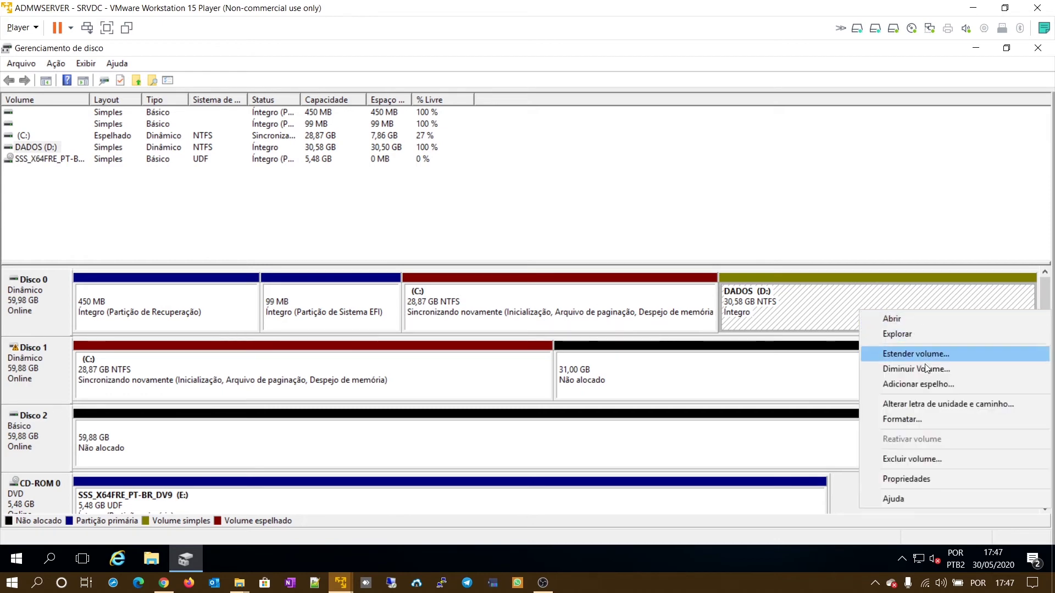
- Mirror DADOS (D:) onto Disco 1, then close Gerenciamento de disco
click(923, 387)
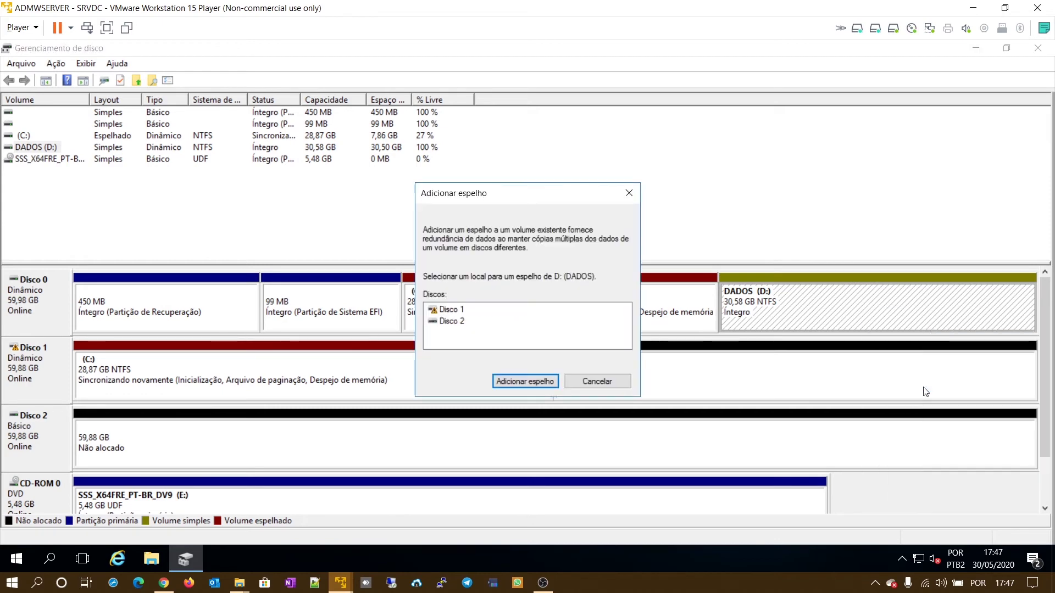
click(456, 309)
click(539, 381)
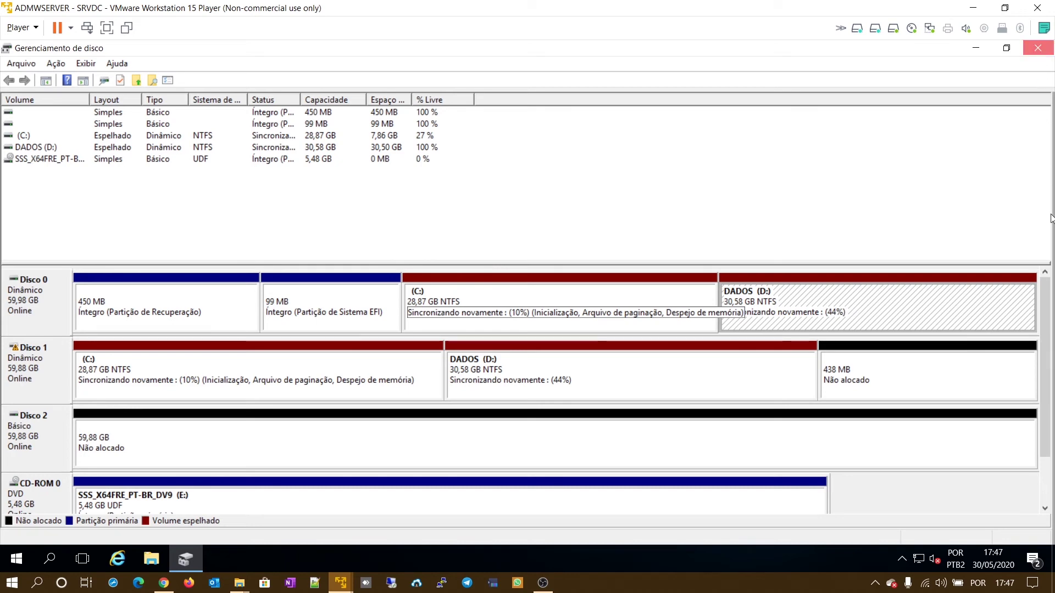
click(1038, 48)
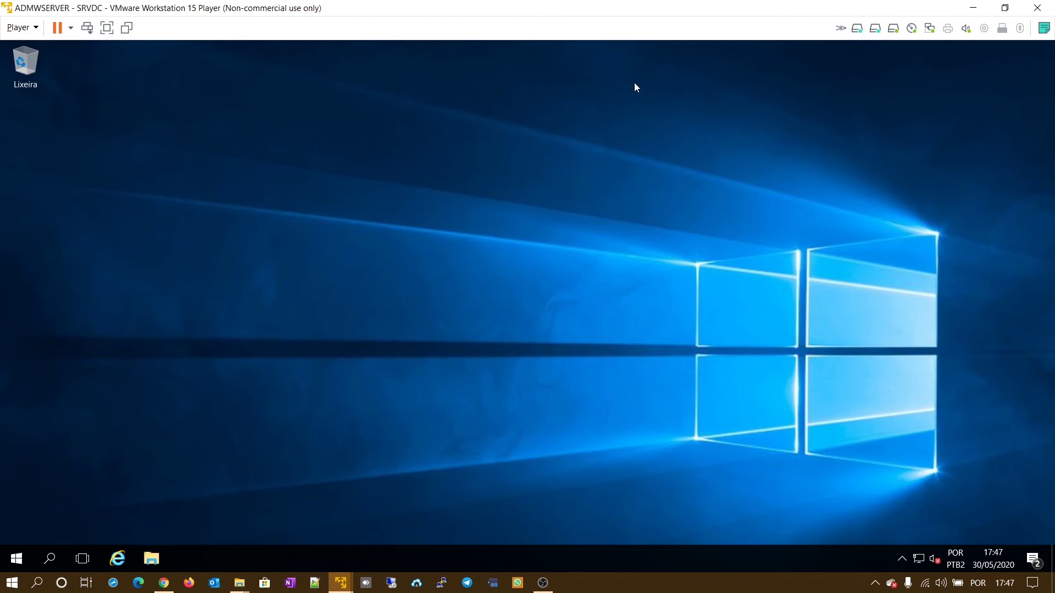
- Open DADOS (D:) in File Explorer and create a folder named I4USDC there
click(154, 561)
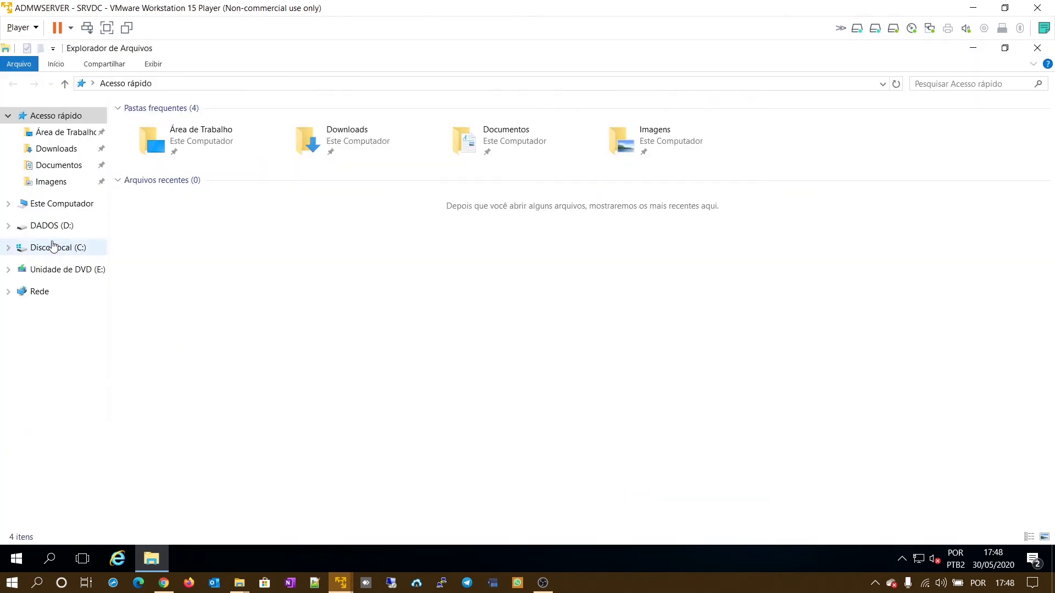
click(45, 228)
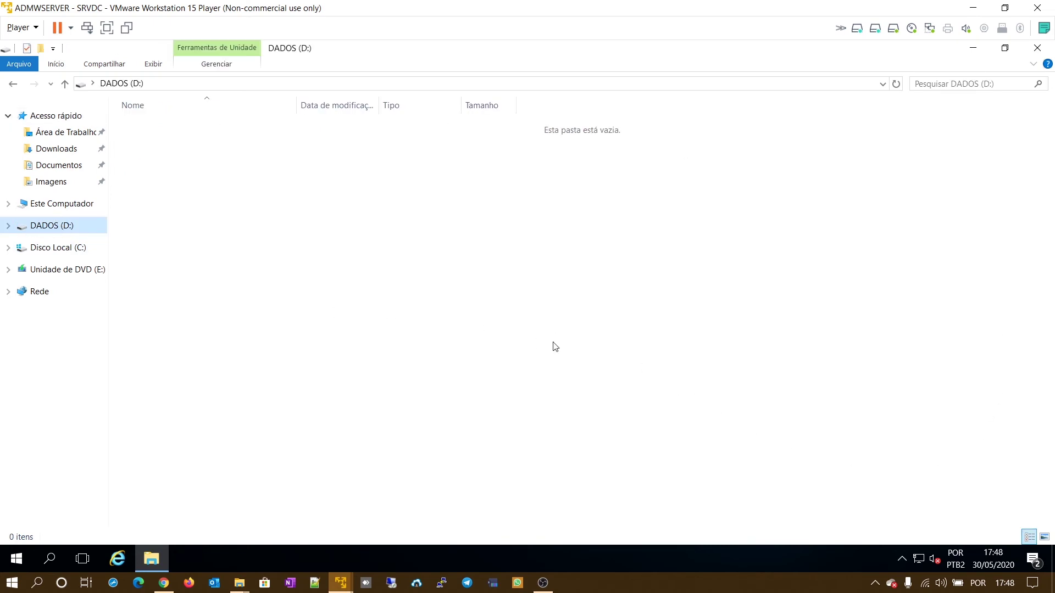
right_click(292, 168)
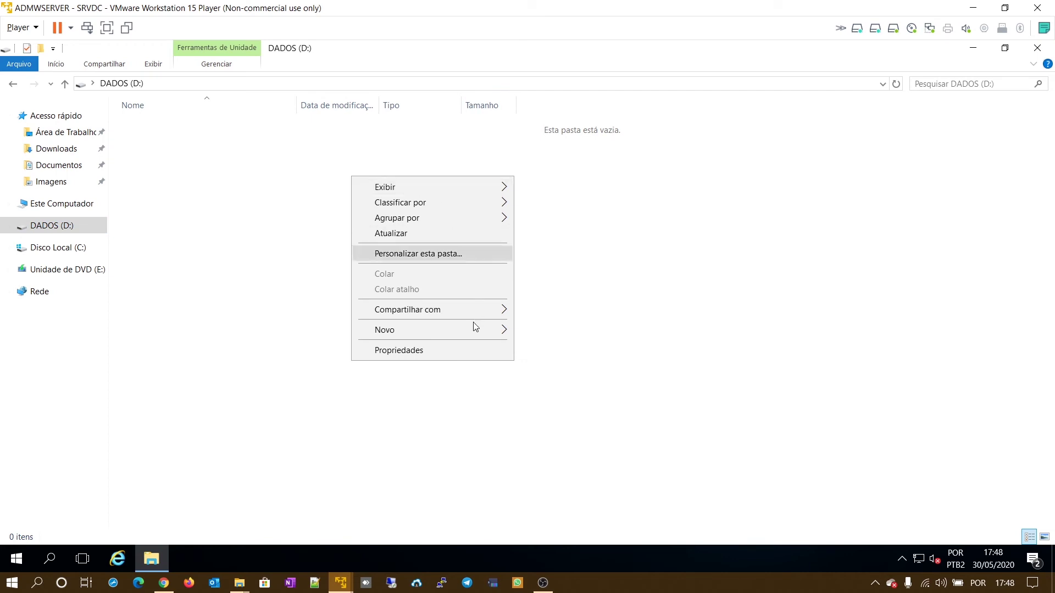
mouse_move(476, 328)
click(572, 334)
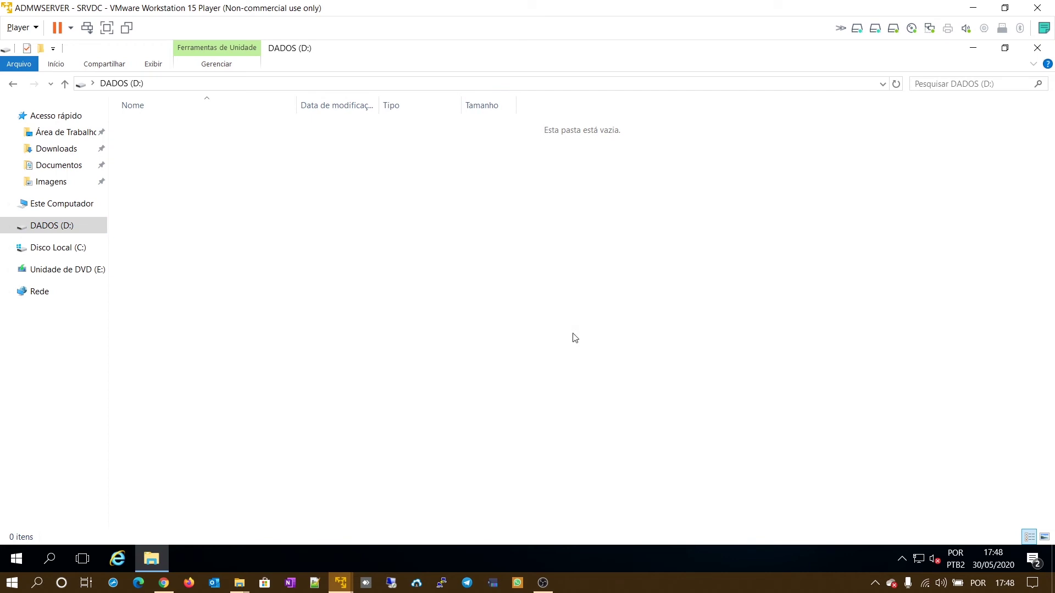
right_click(374, 281)
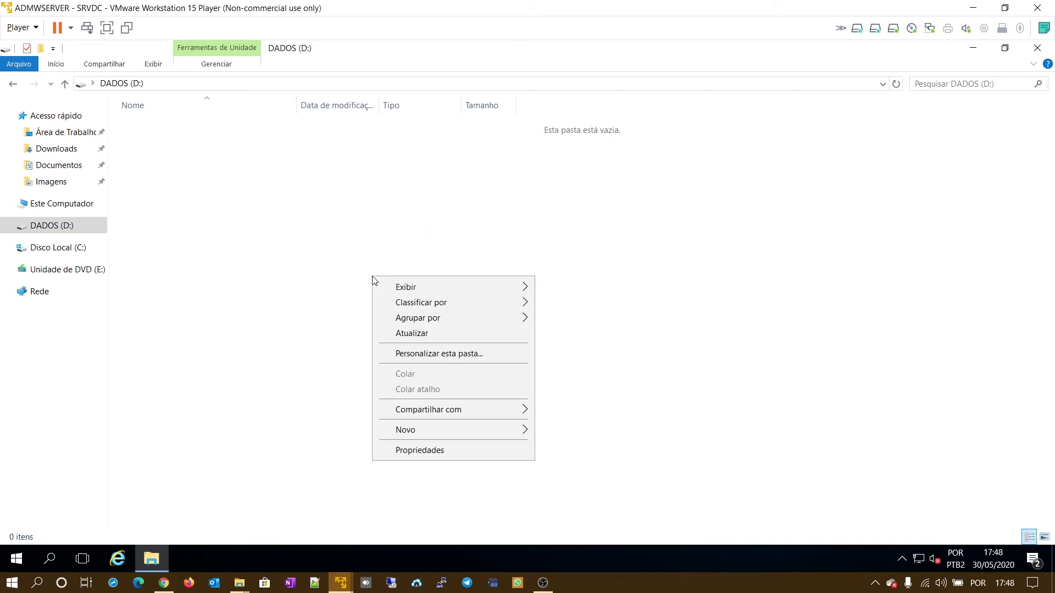
mouse_move(505, 430)
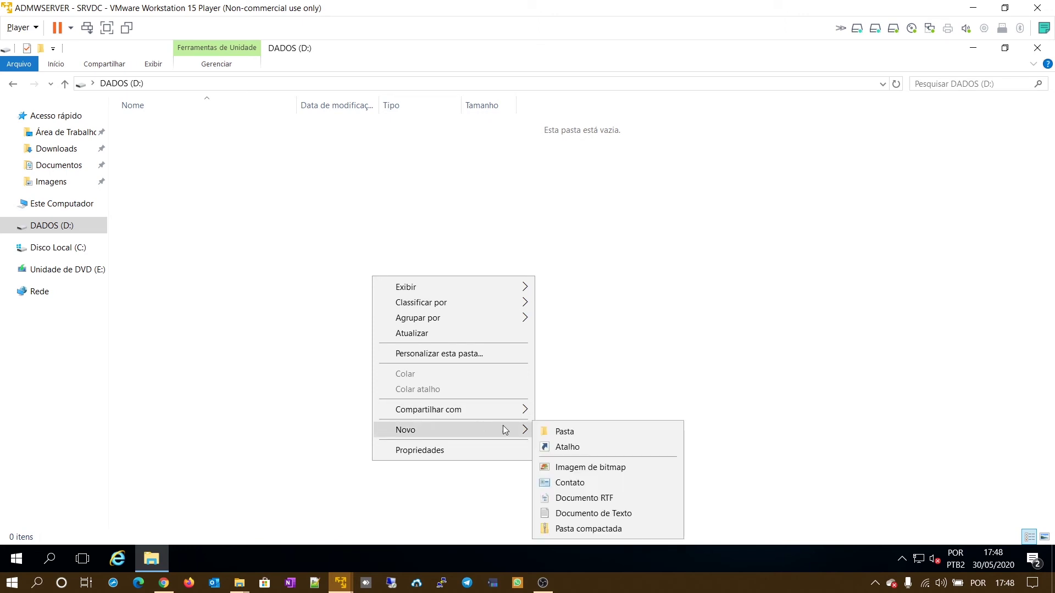
click(563, 431)
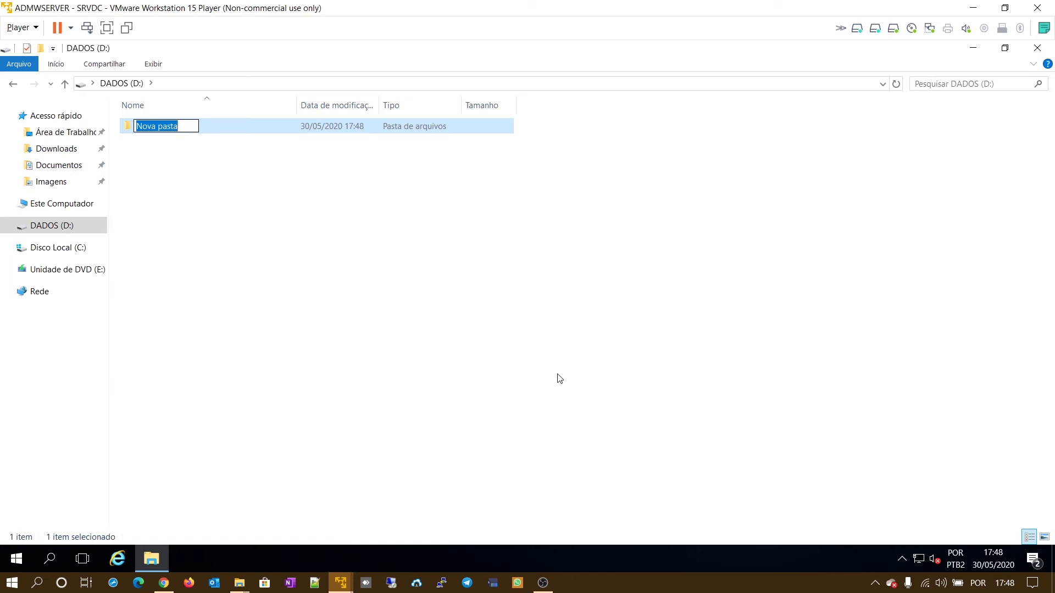
text(I$US)
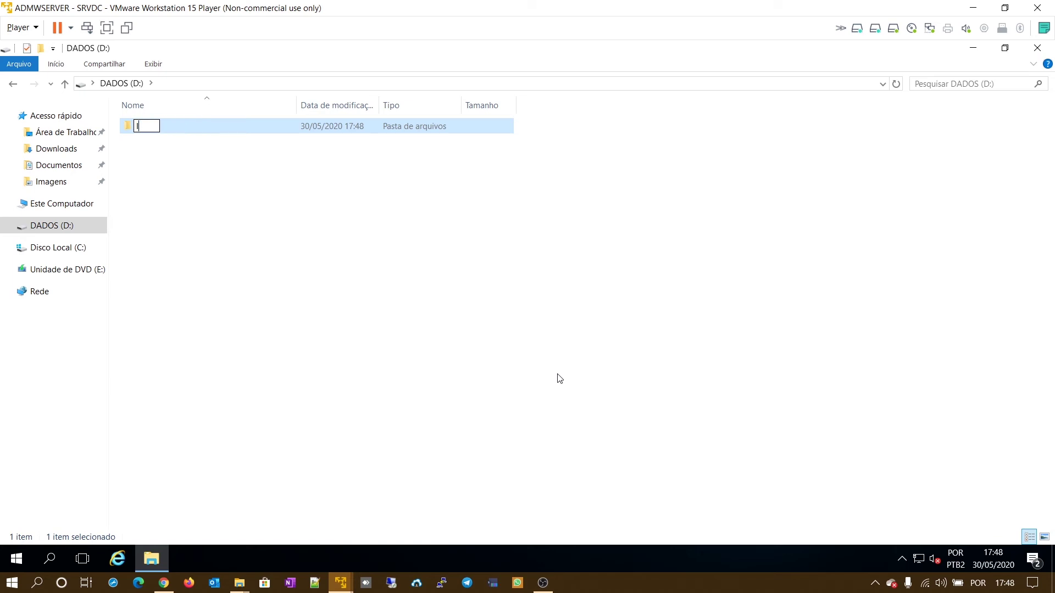
key(BackSpace)
key(BackSpace)
key(BackSpace)
text(4USDC)
key(Return)
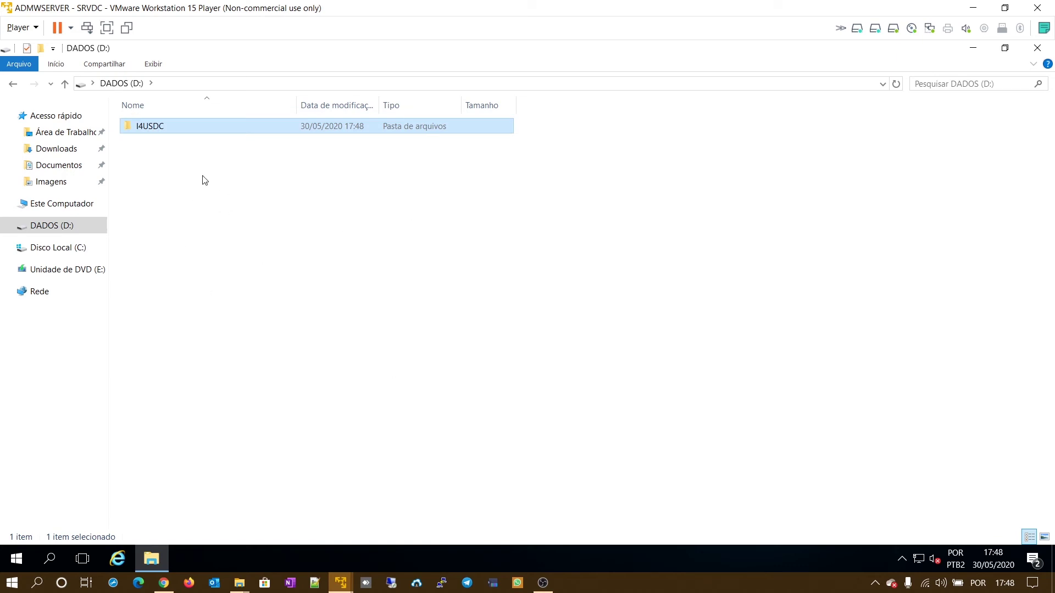
- Create folder I4USFS on D: next to I4USDC, then open I4USDC
right_click(169, 151)
mouse_move(311, 319)
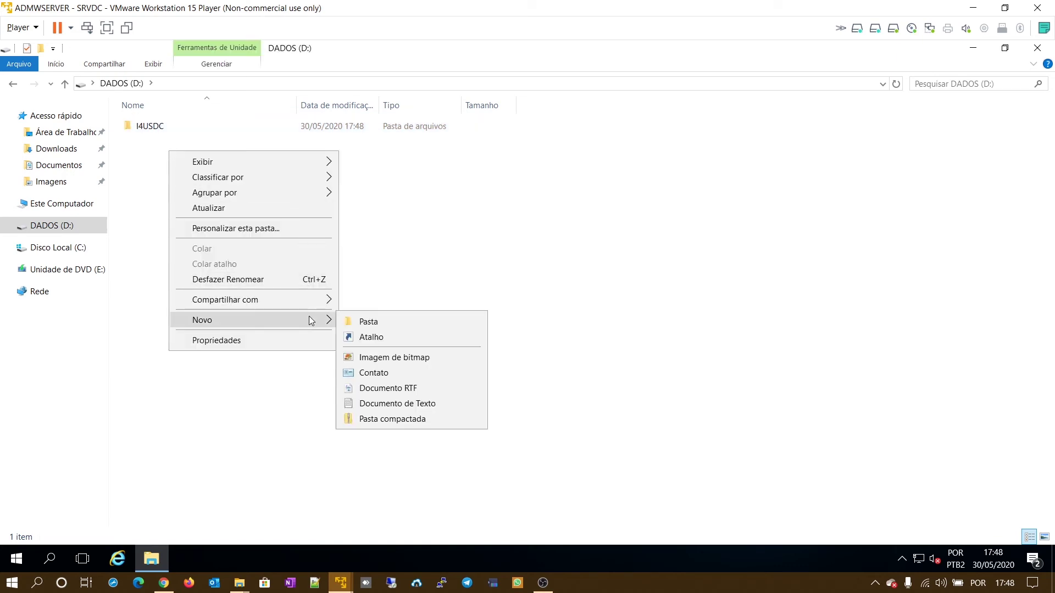
click(367, 322)
text(I)
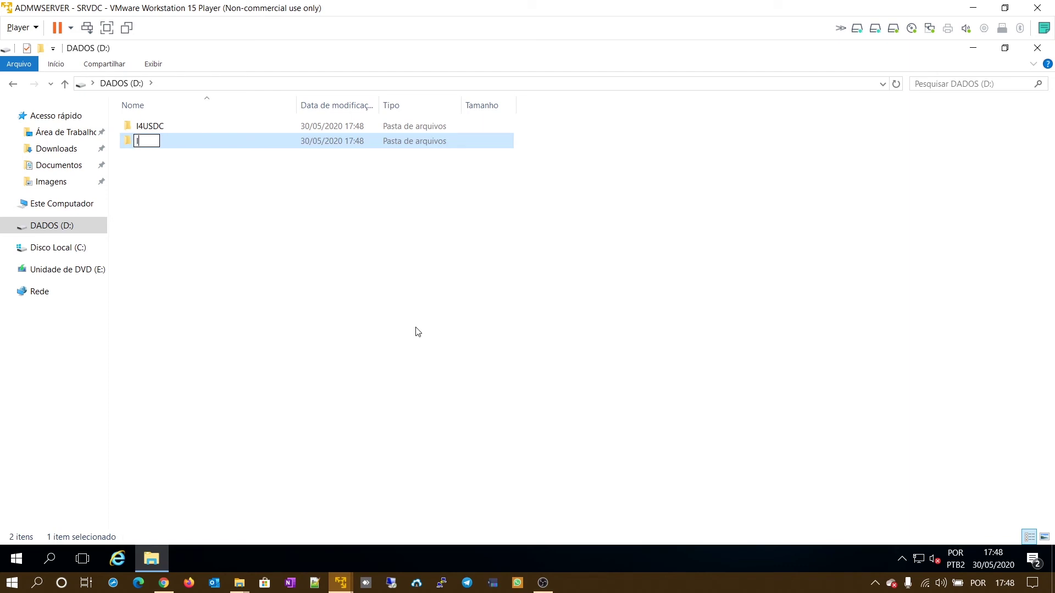
text(4USFS)
key(Return)
double_click(165, 129)
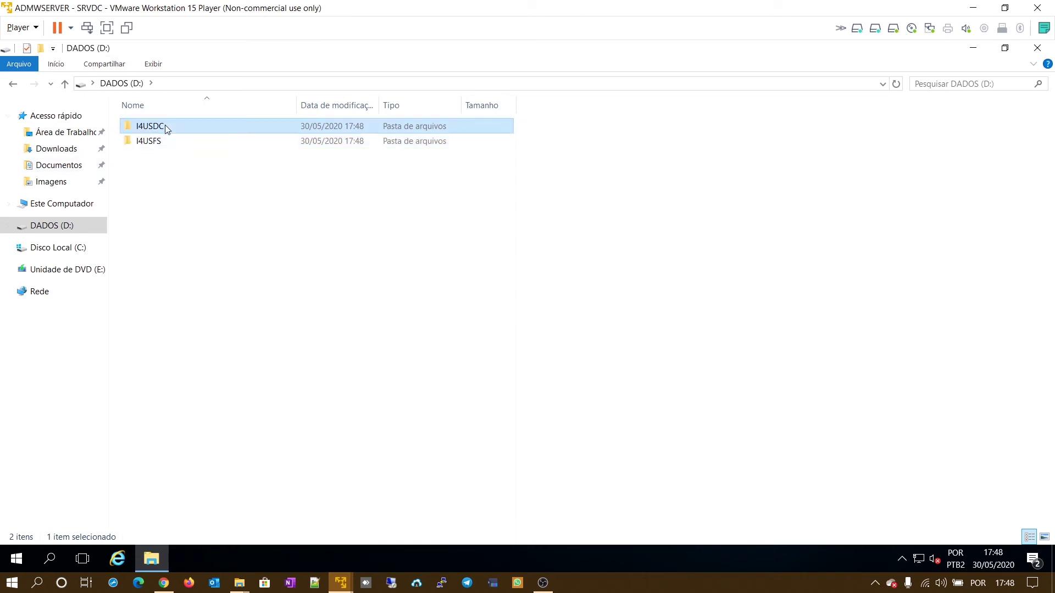
- Create SYSVOL and NTDS subfolders inside I4USDC, then open I4USFS from D:
right_click(237, 213)
mouse_move(363, 380)
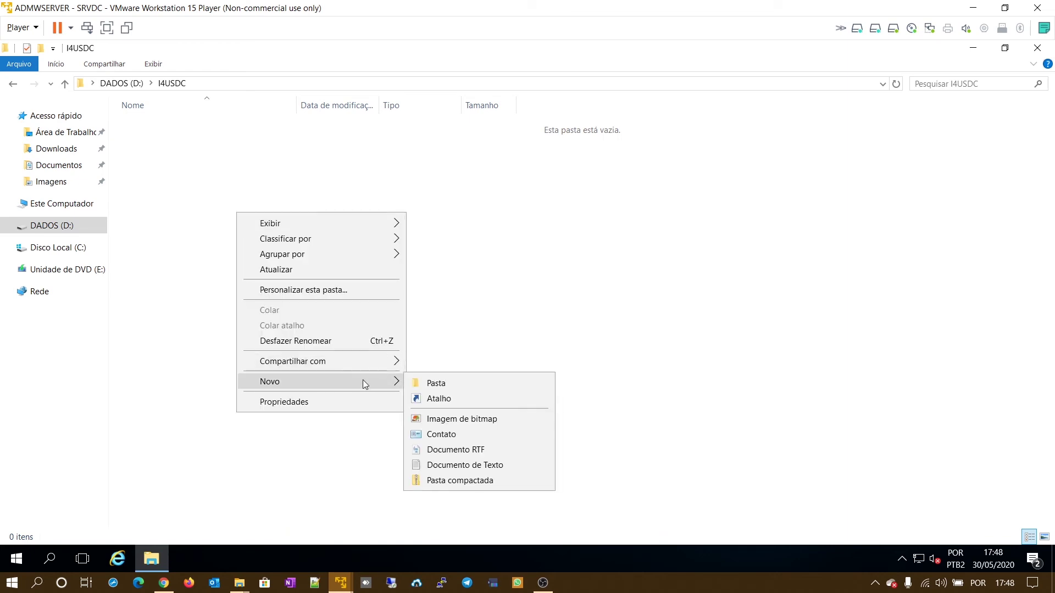
click(434, 383)
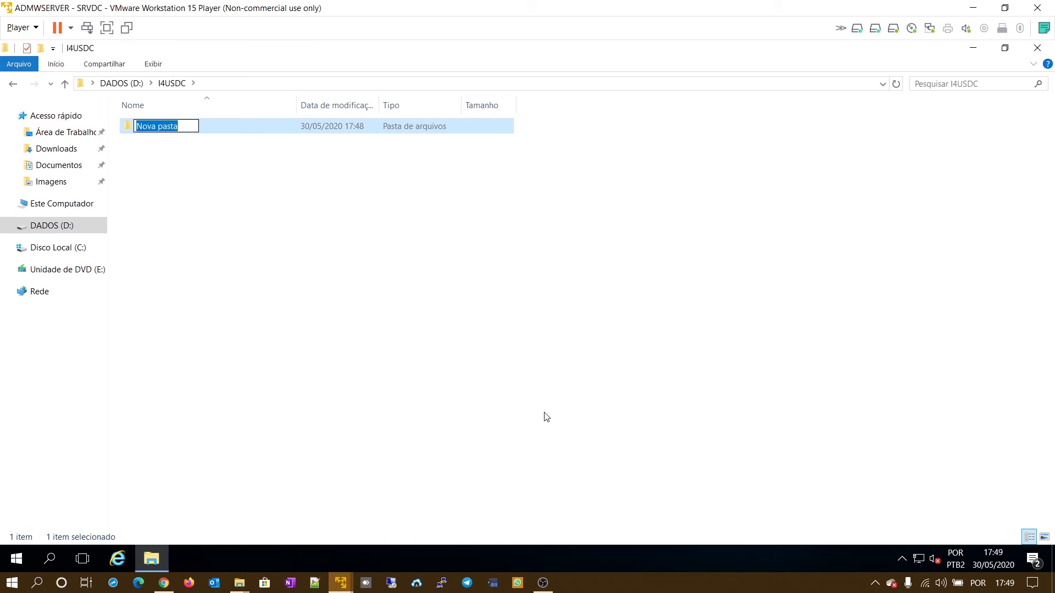
text(SYSVOL)
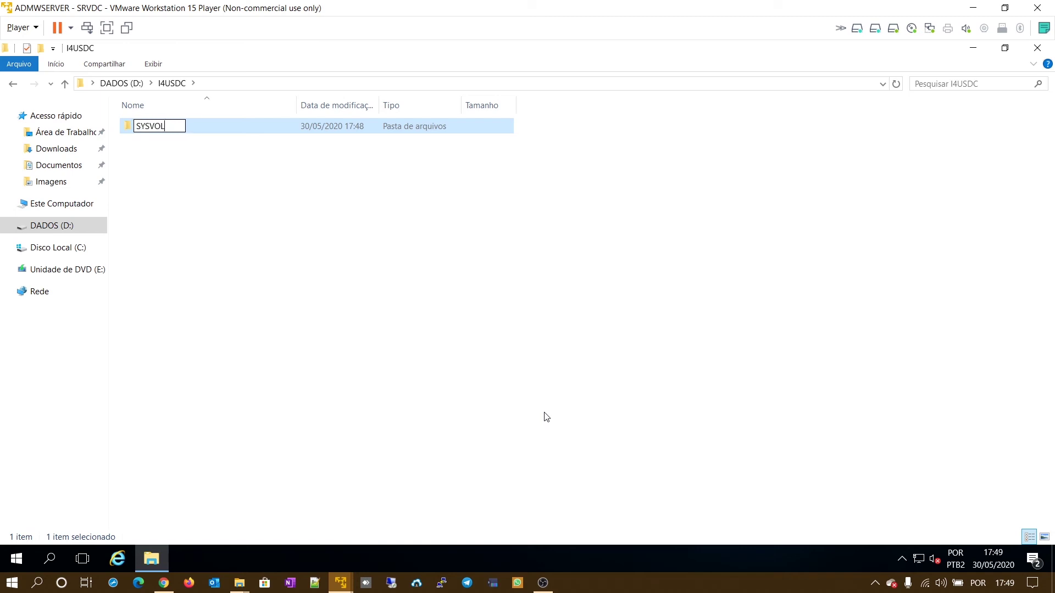
key(Return)
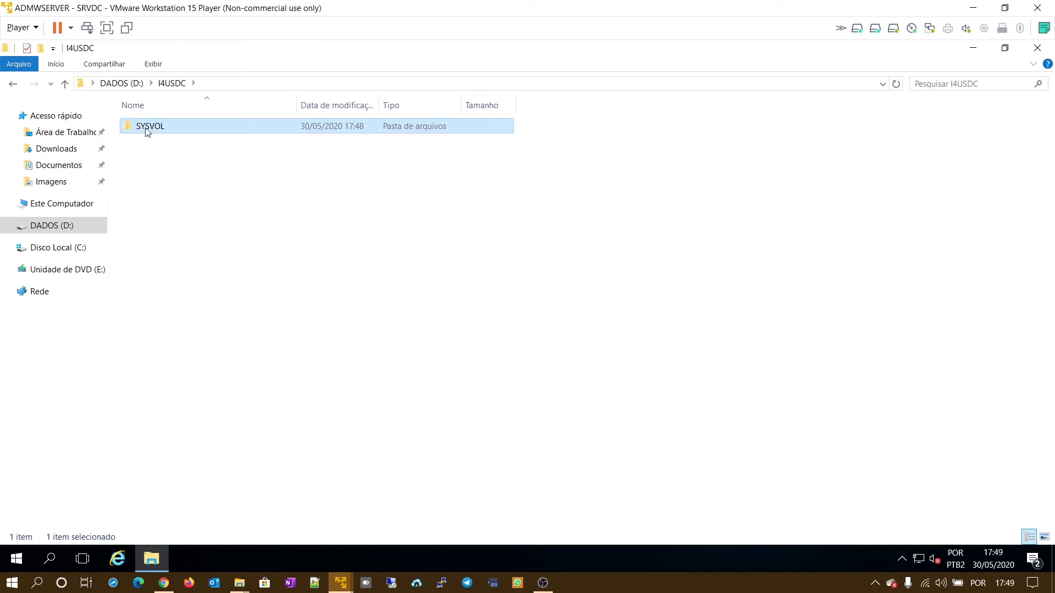
right_click(222, 196)
mouse_move(365, 368)
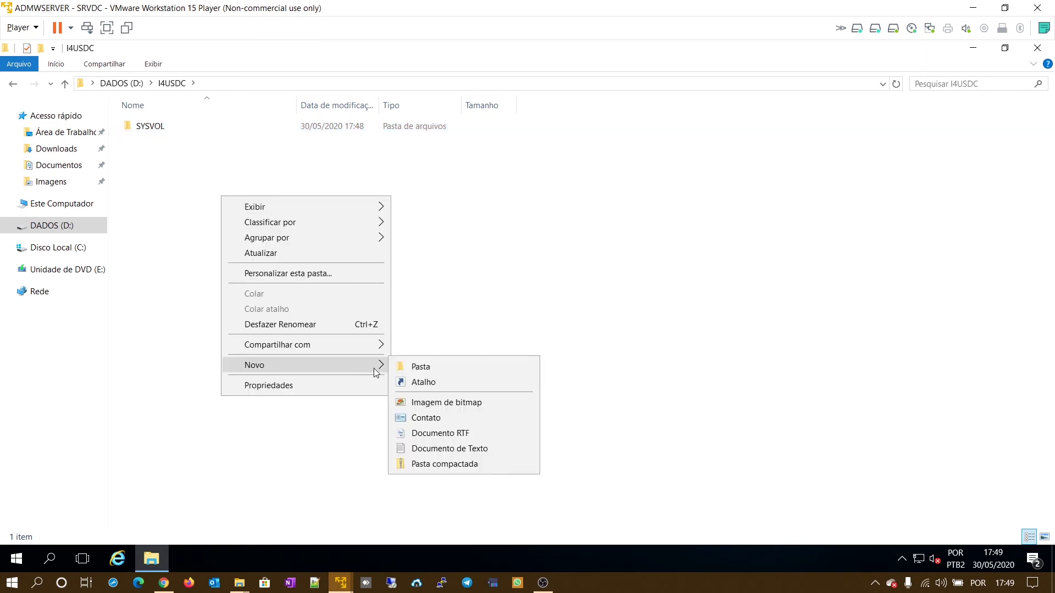
click(461, 361)
text(N)
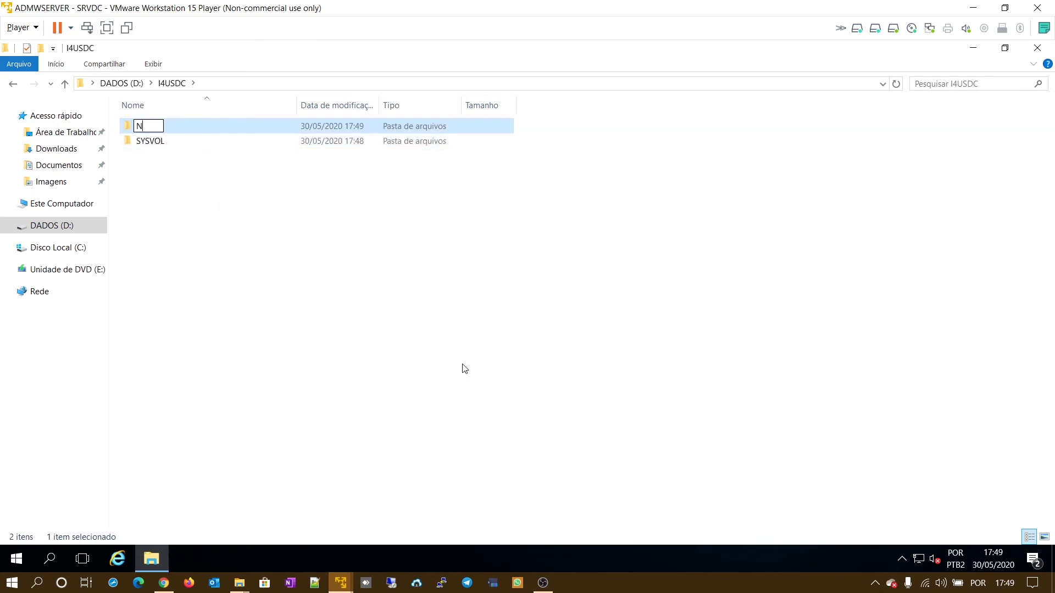
text(TDS)
click(463, 366)
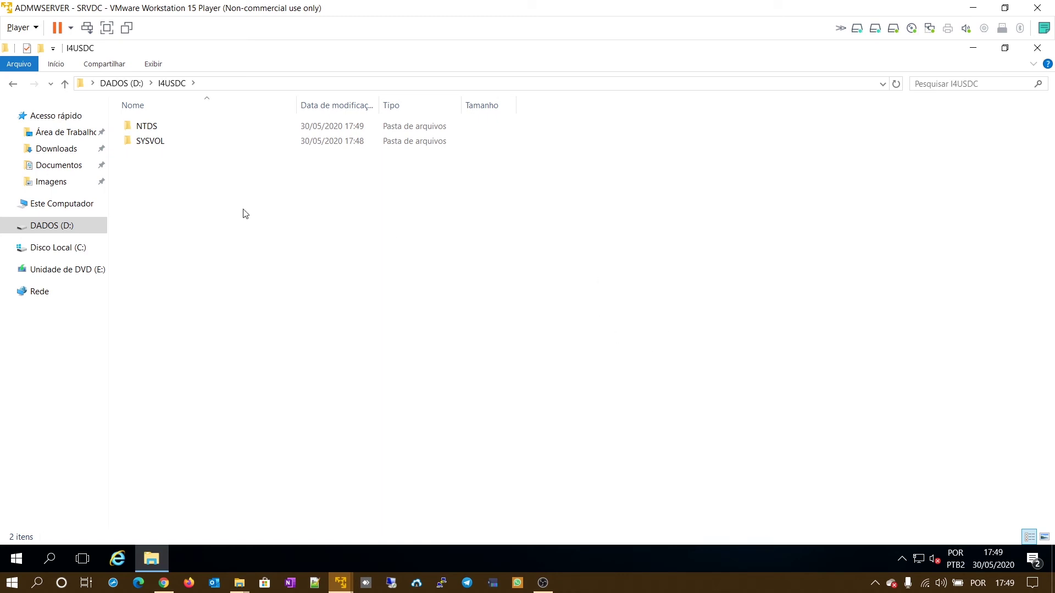
click(122, 83)
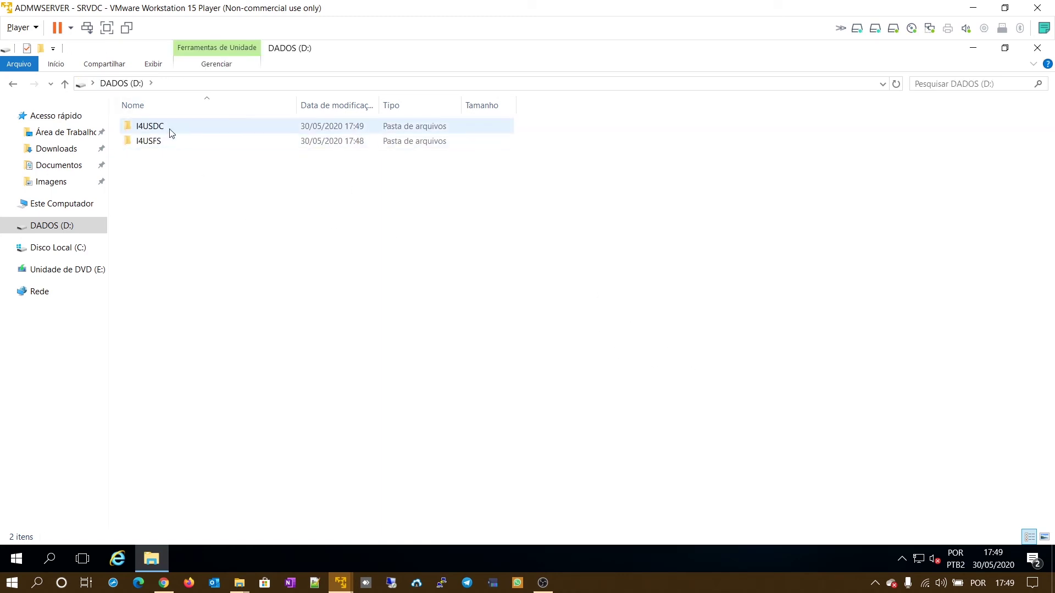
double_click(156, 144)
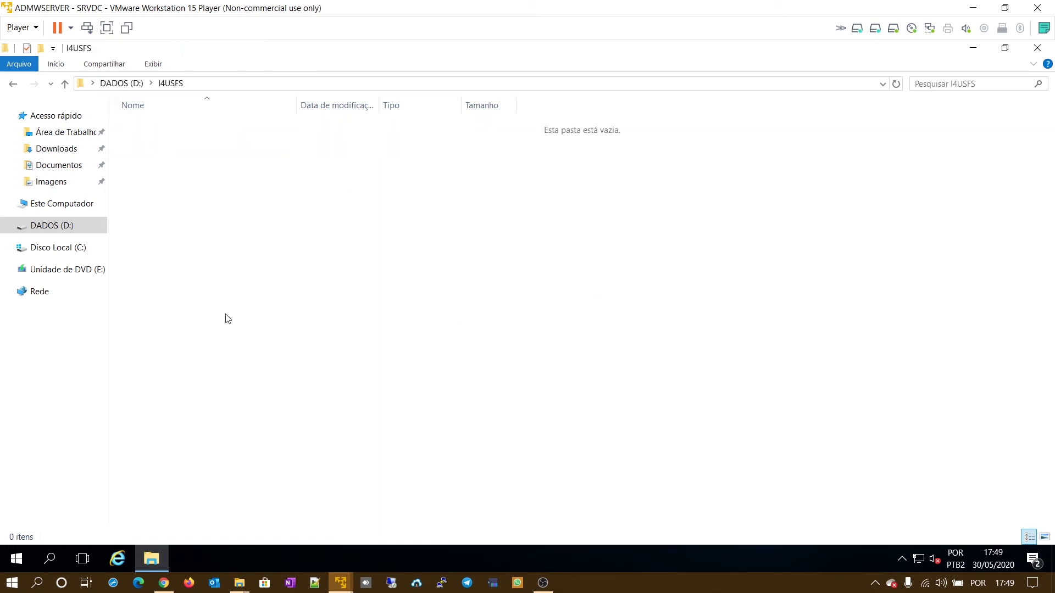
- Create USUARIOS and GRUPOS subfolders inside I4USFS
right_click(334, 210)
mouse_move(450, 383)
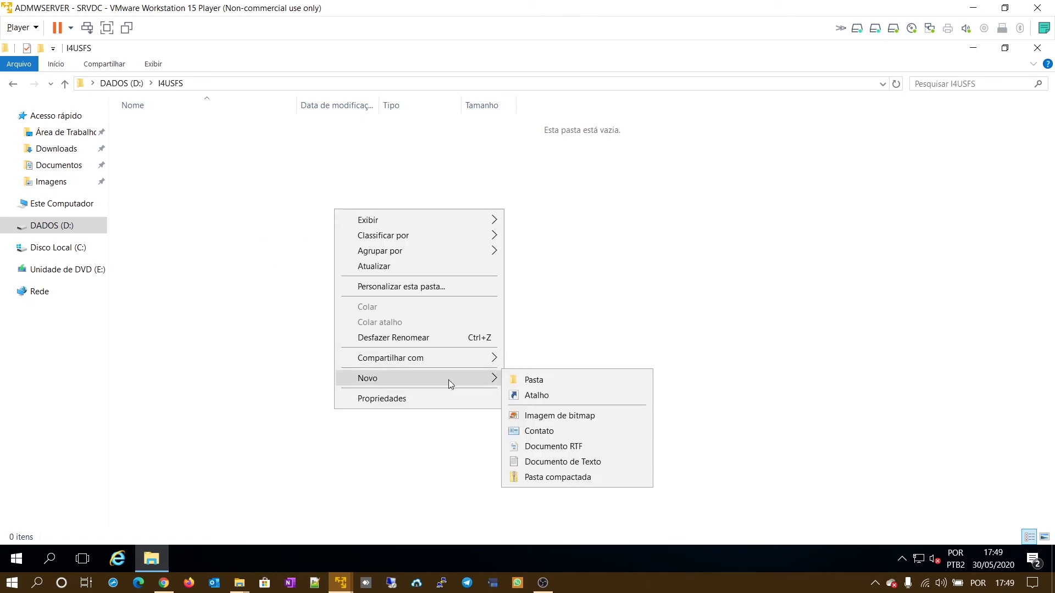
click(549, 378)
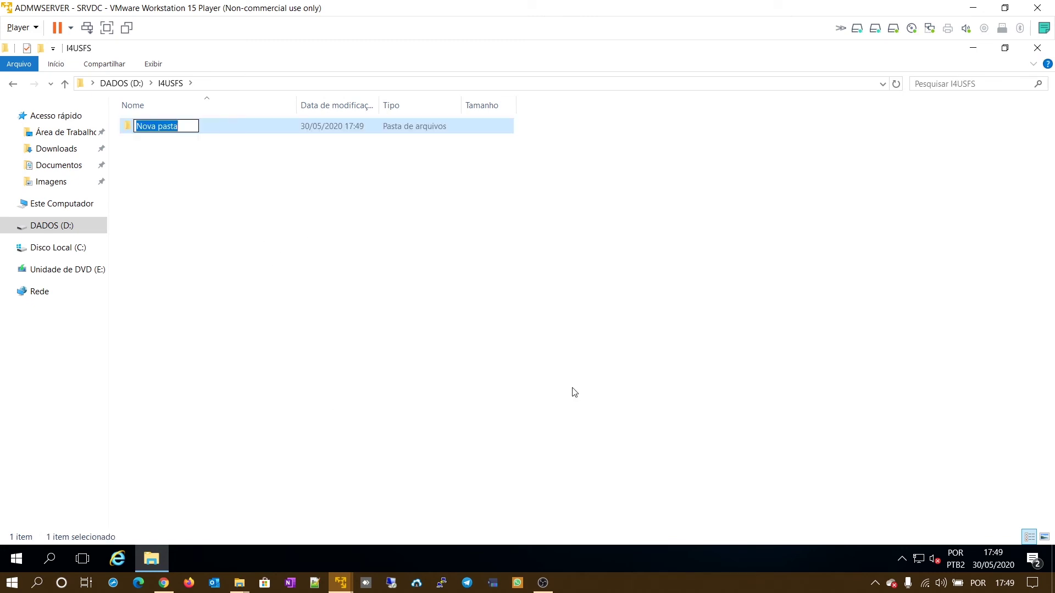
text(USUARIOS)
key(Return)
right_click(226, 177)
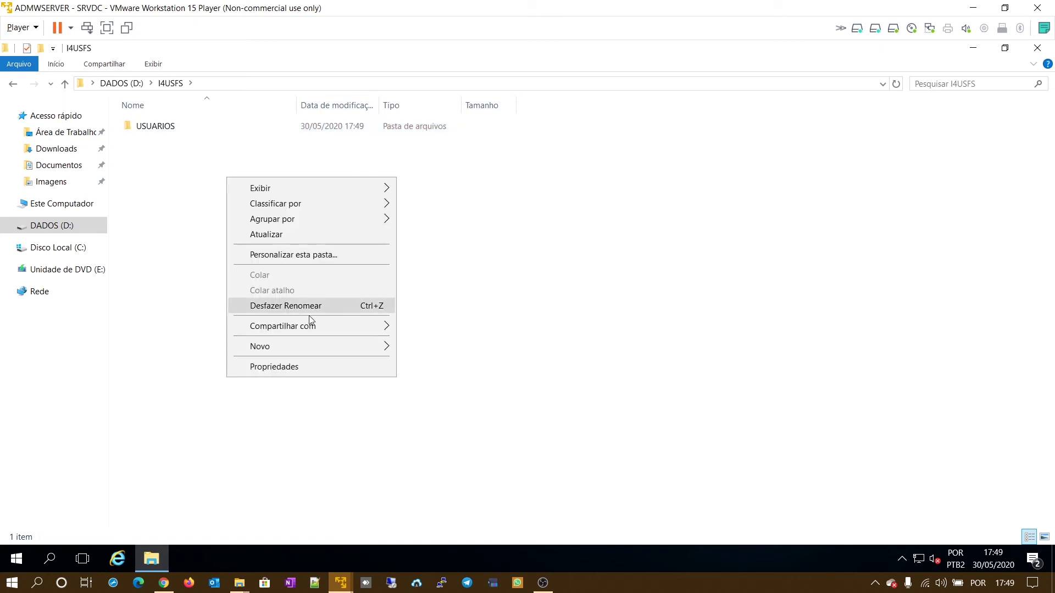
mouse_move(314, 348)
click(447, 349)
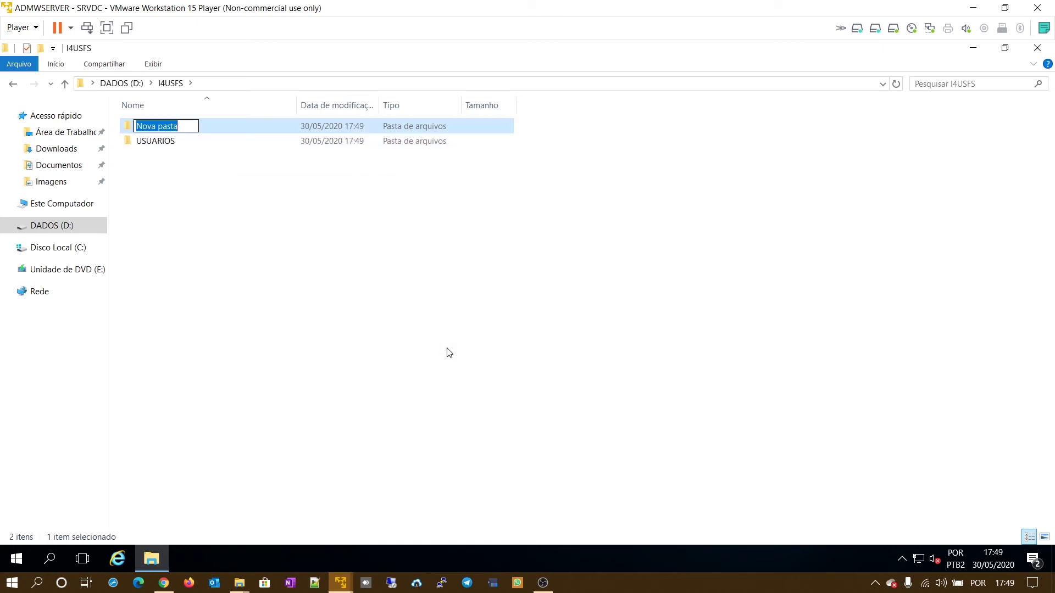
text(GRUPOS)
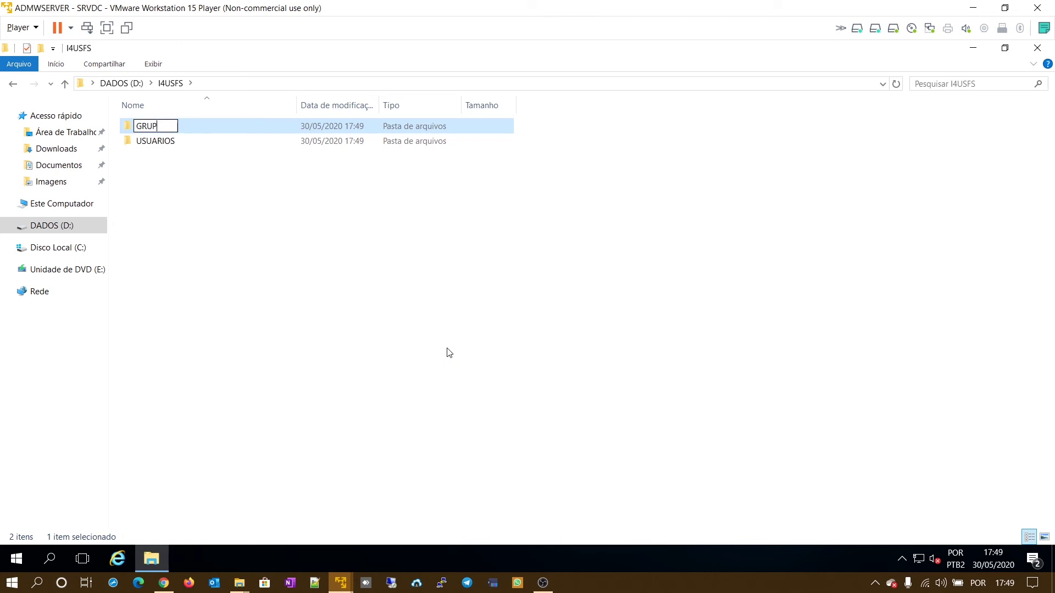
key(Return)
- Add PUBLICA and WALLPAPER subfolders to I4USFS, return to D:, and close Explorer
right_click(177, 207)
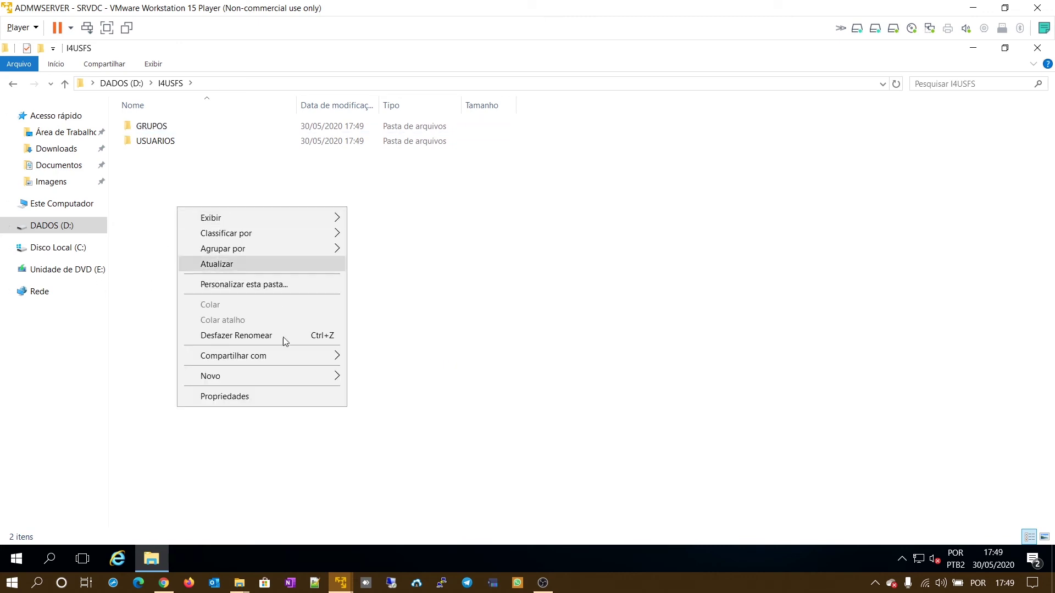
mouse_move(295, 380)
click(395, 381)
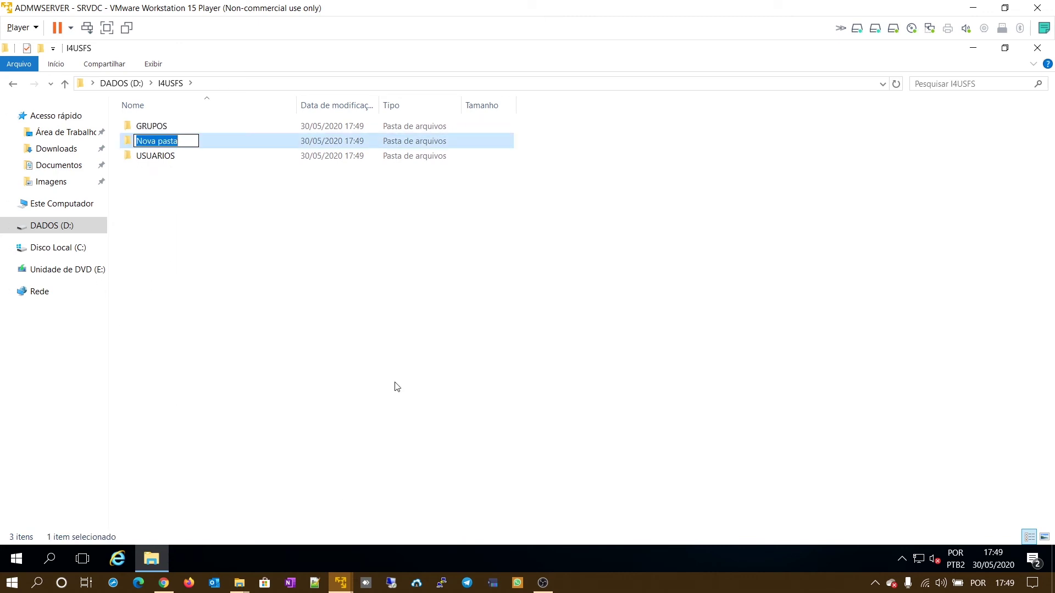
text(PUBLICA)
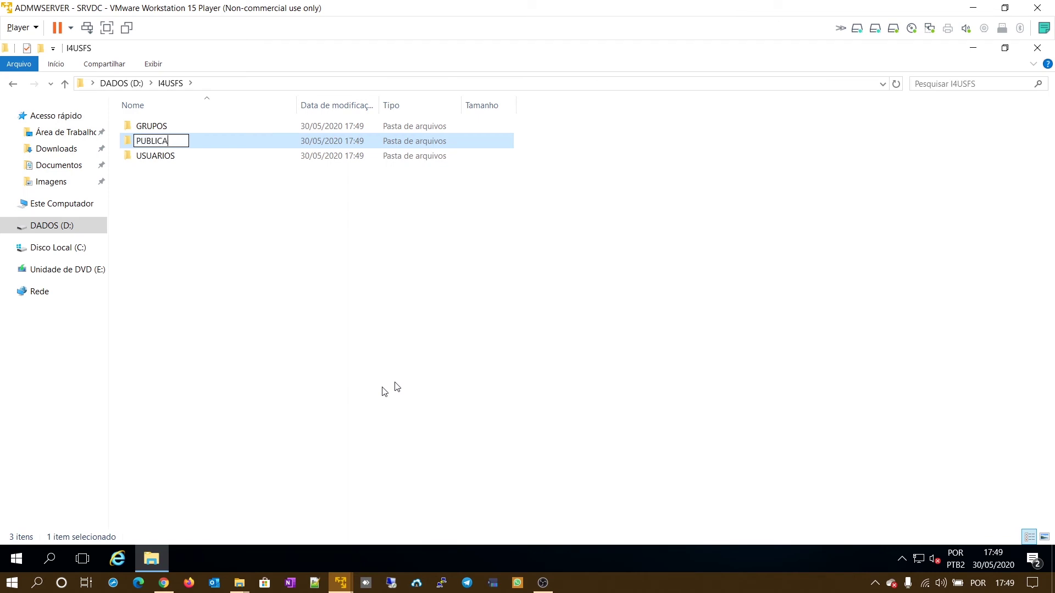
click(325, 372)
right_click(215, 221)
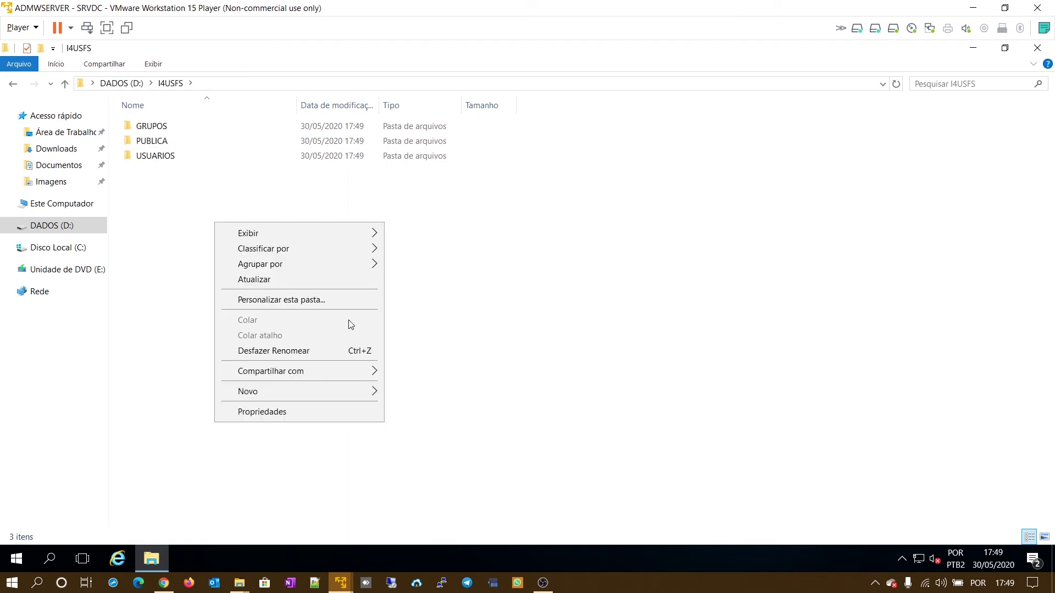
mouse_move(341, 393)
click(429, 395)
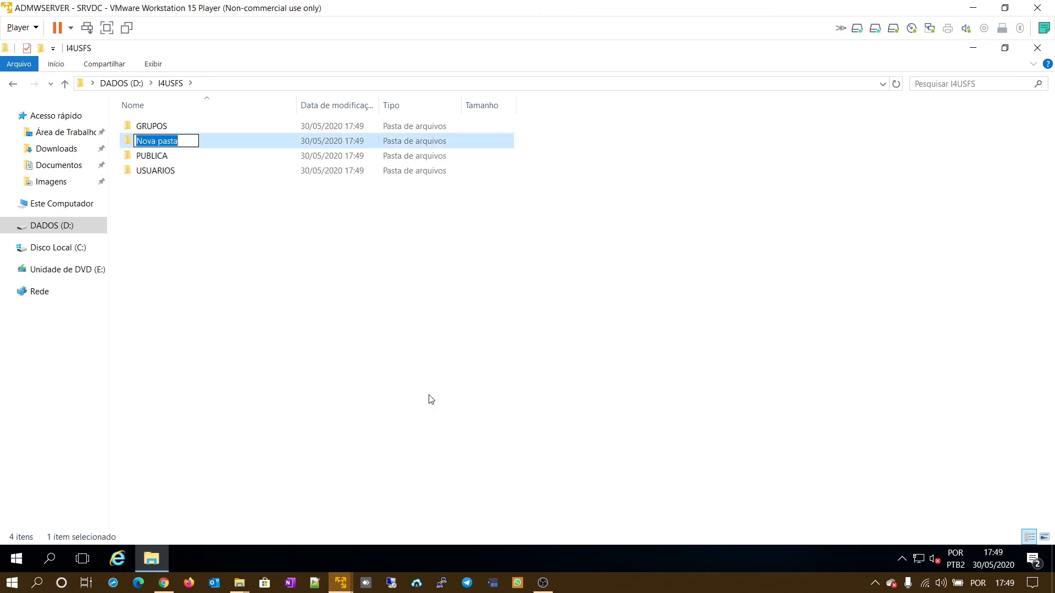
text(WAL)
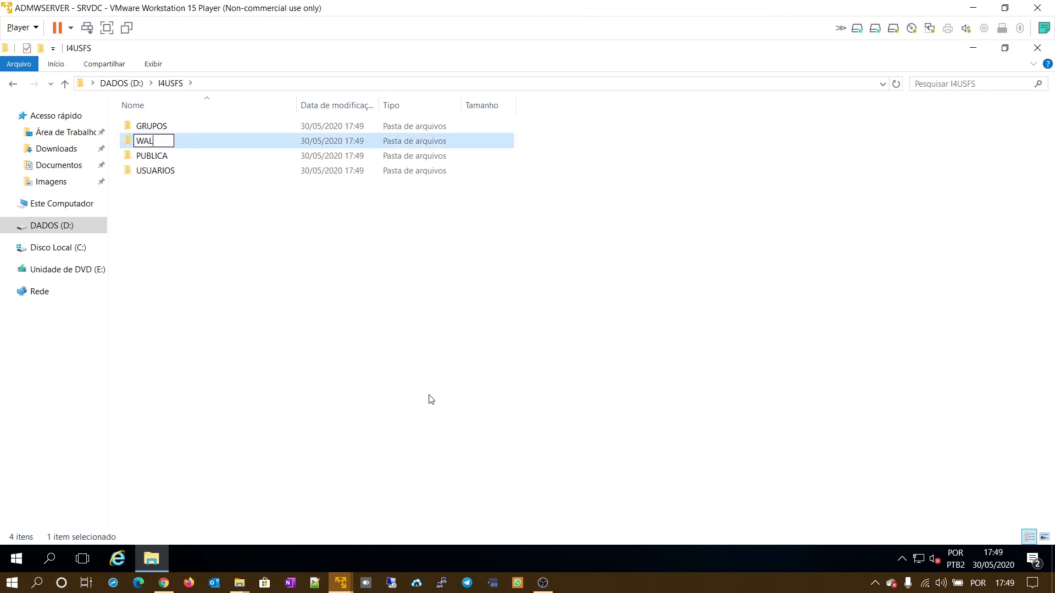
text(LPAPER)
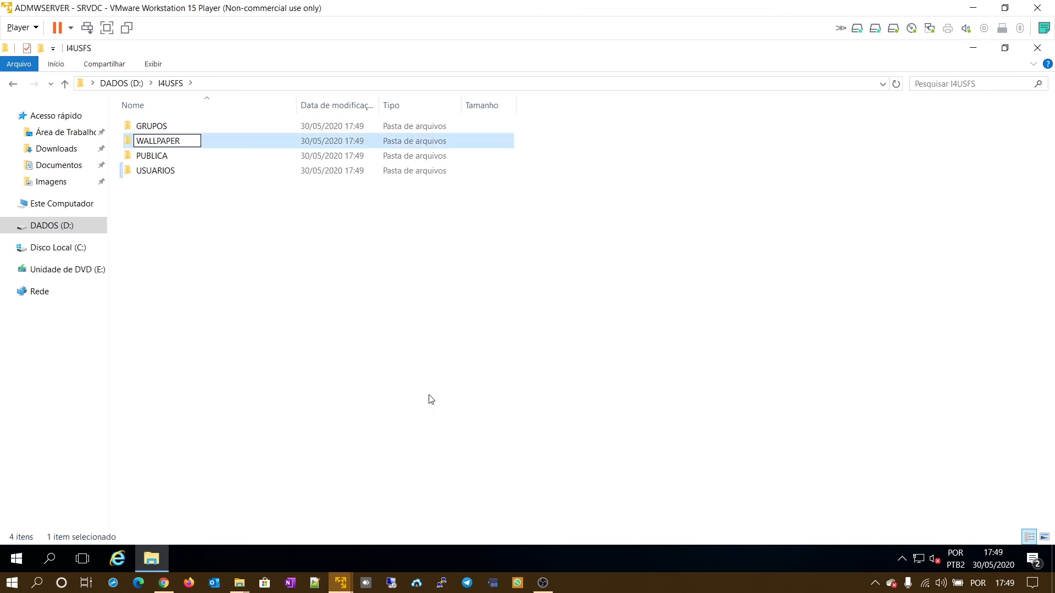
key(Return)
click(233, 226)
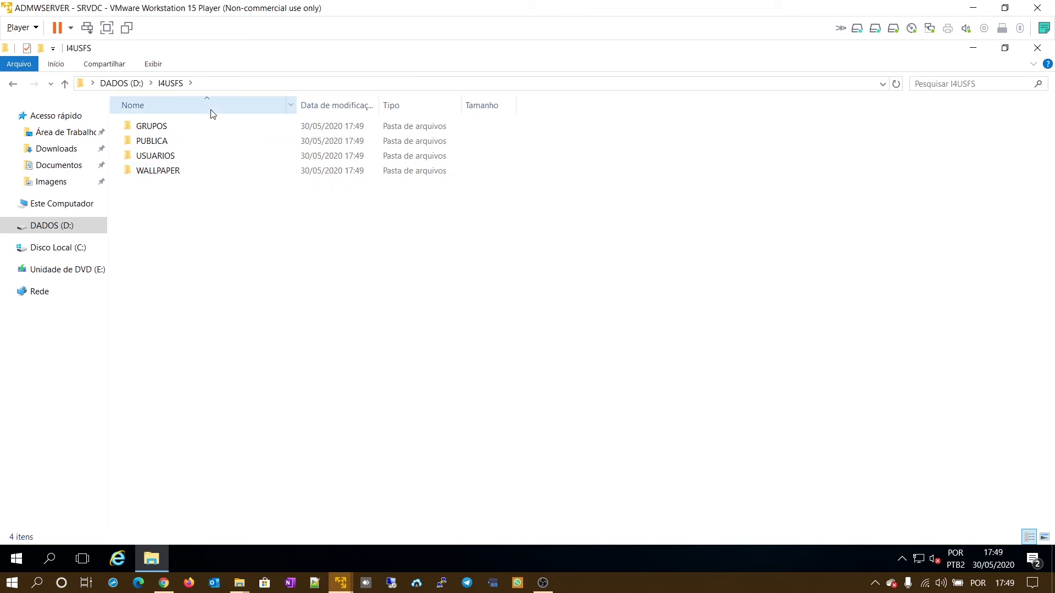
click(128, 83)
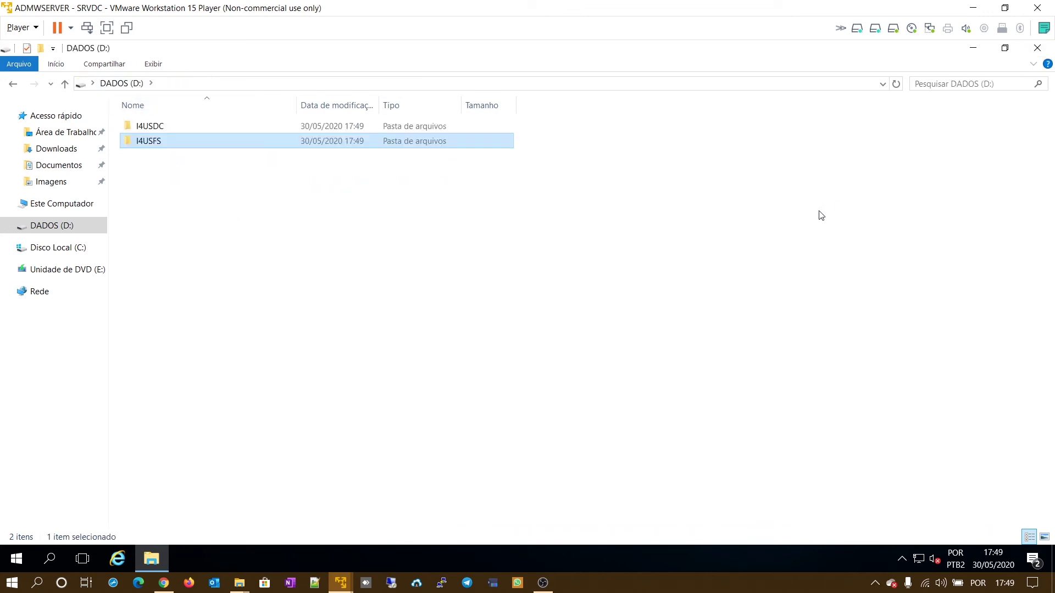
click(1034, 50)
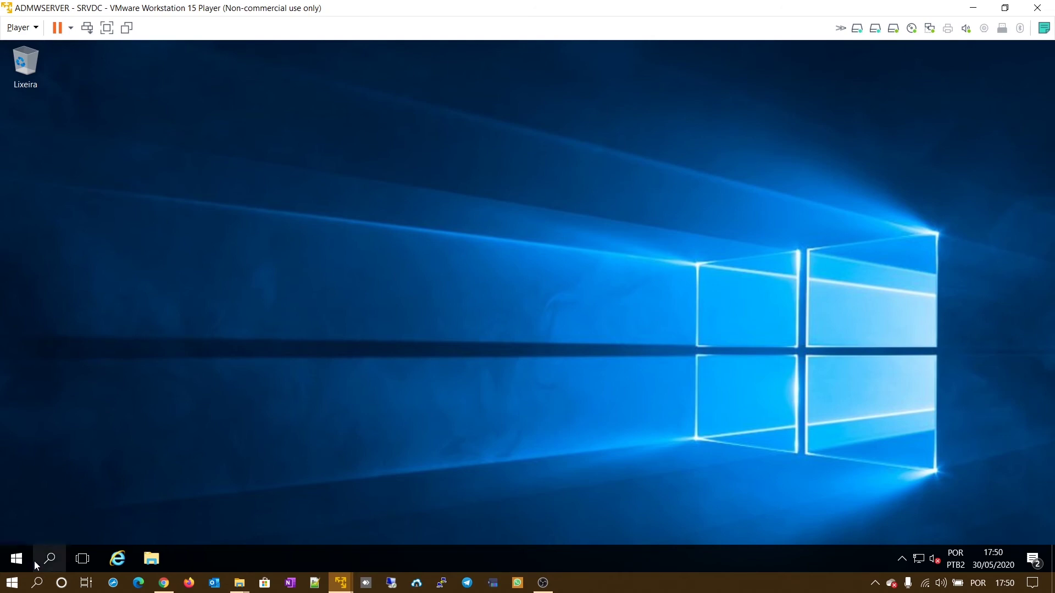
- Launch Server Manager and confirm in Windows Server Backup's Local Backup that the feature isn't installed
click(16, 559)
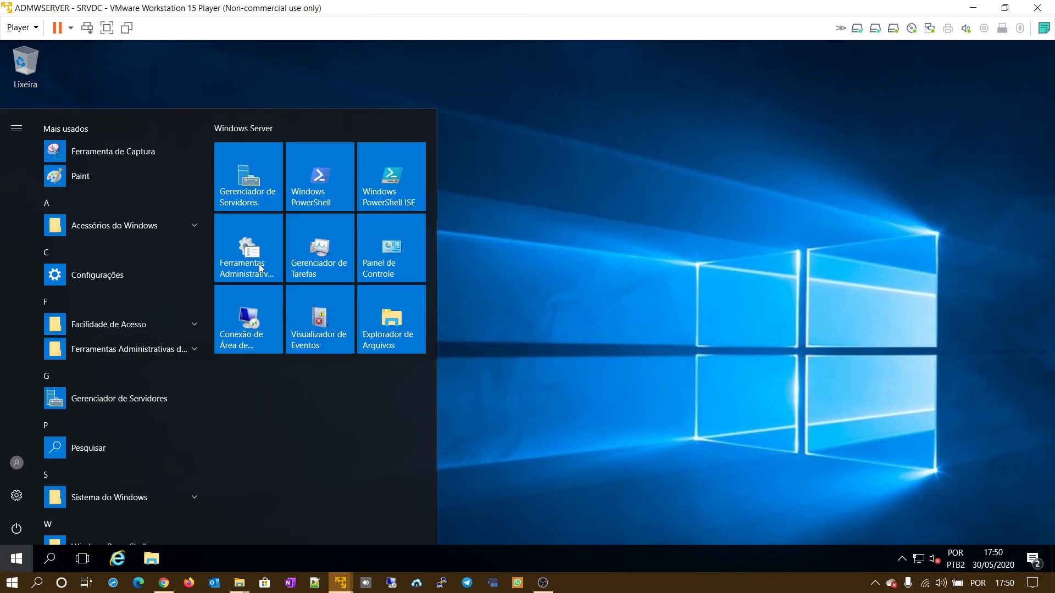
click(250, 184)
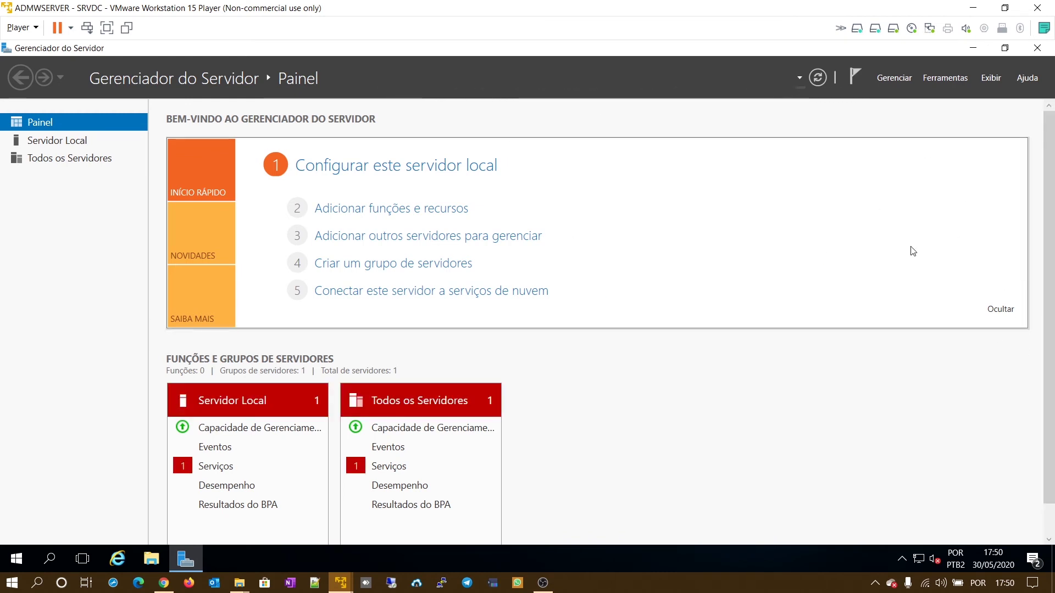
click(949, 80)
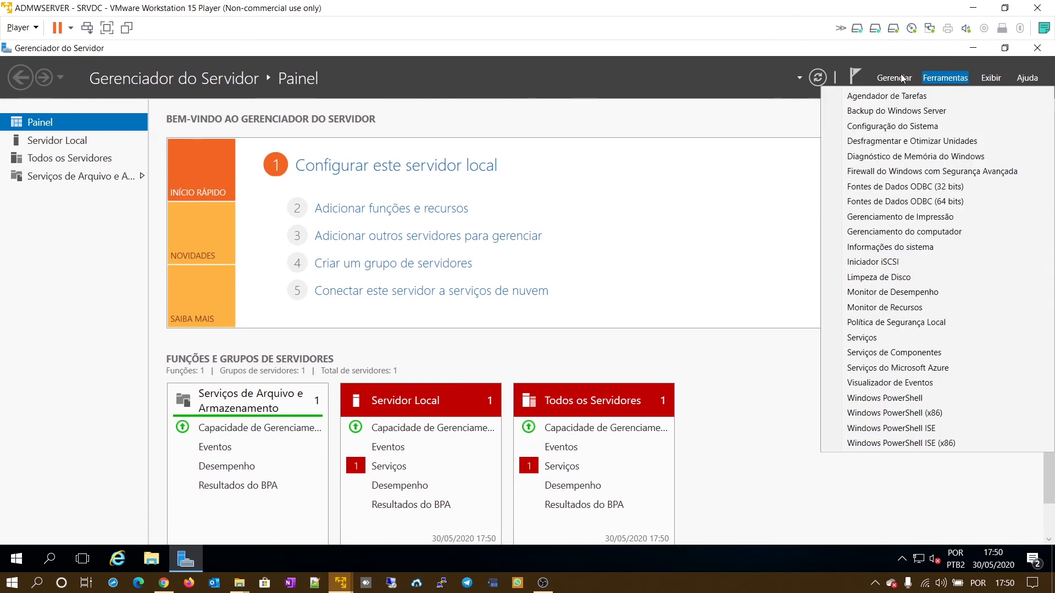
click(948, 110)
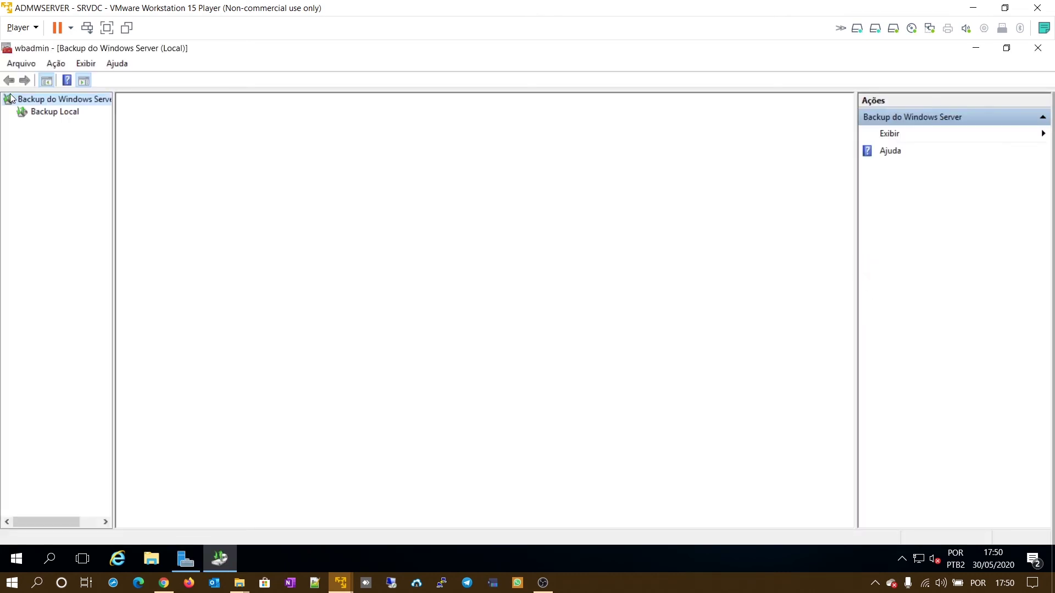
click(46, 116)
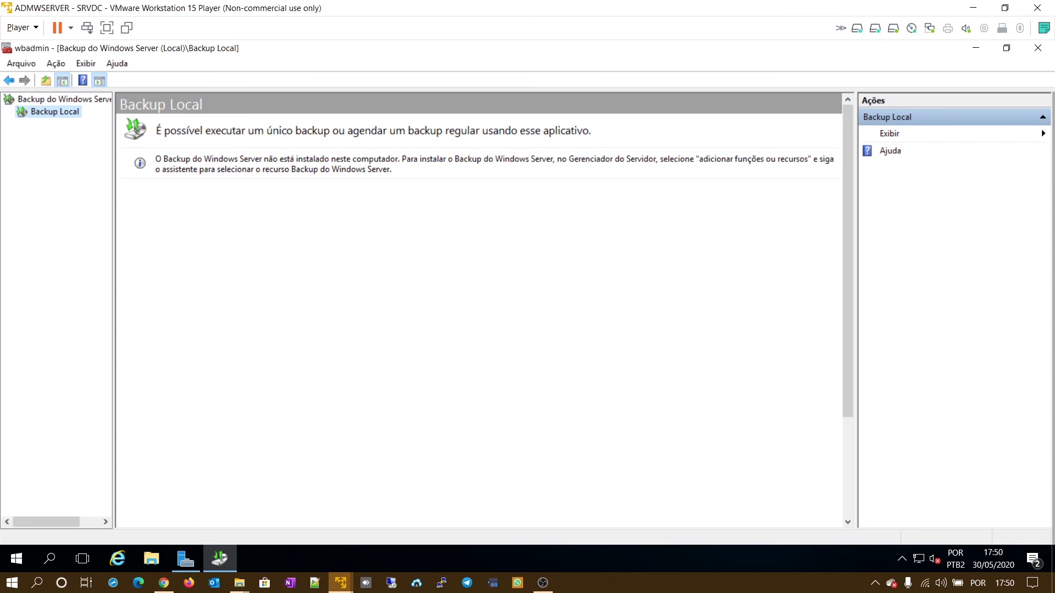
click(1038, 48)
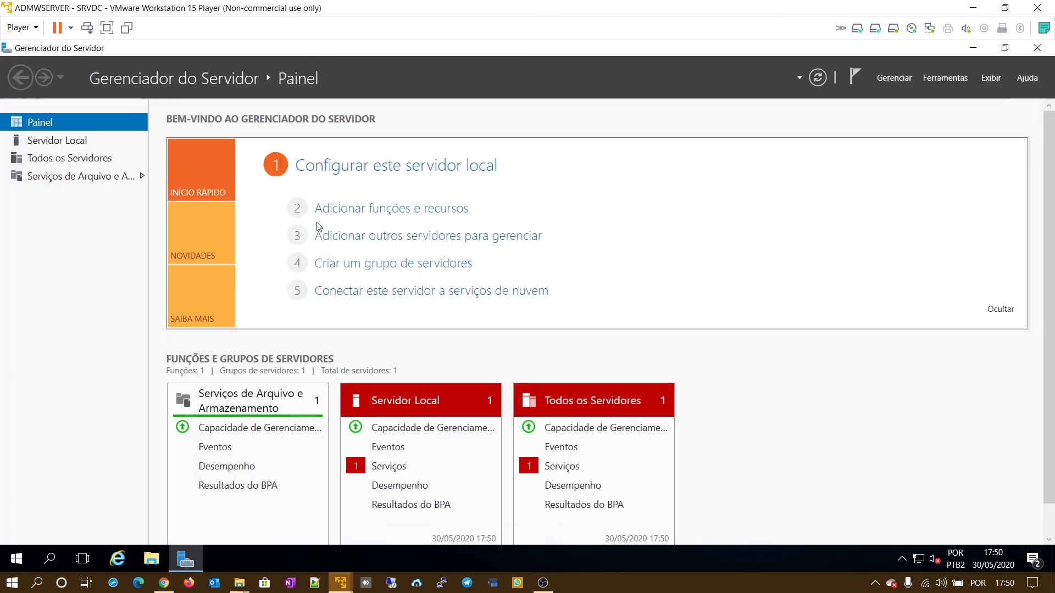
- Install the Windows Server Backup feature on SRVDC through Add Roles and Features
click(426, 213)
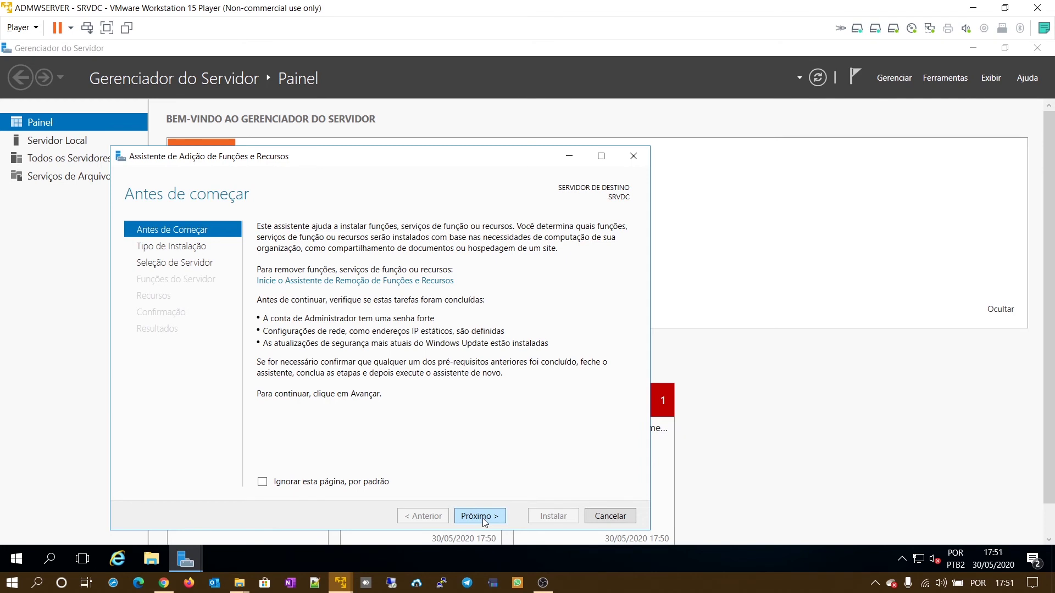
click(479, 517)
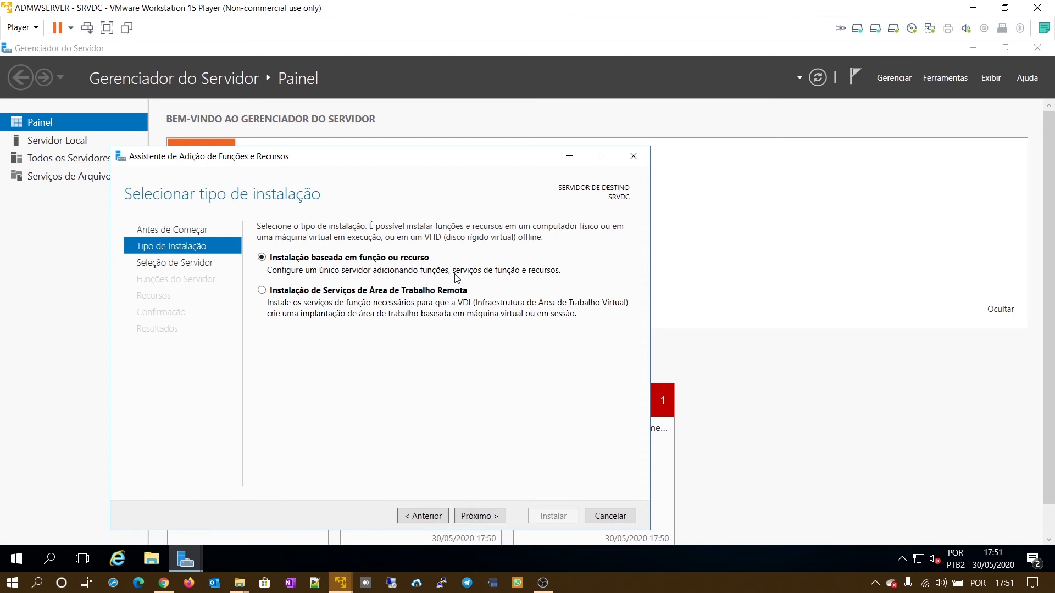
click(479, 517)
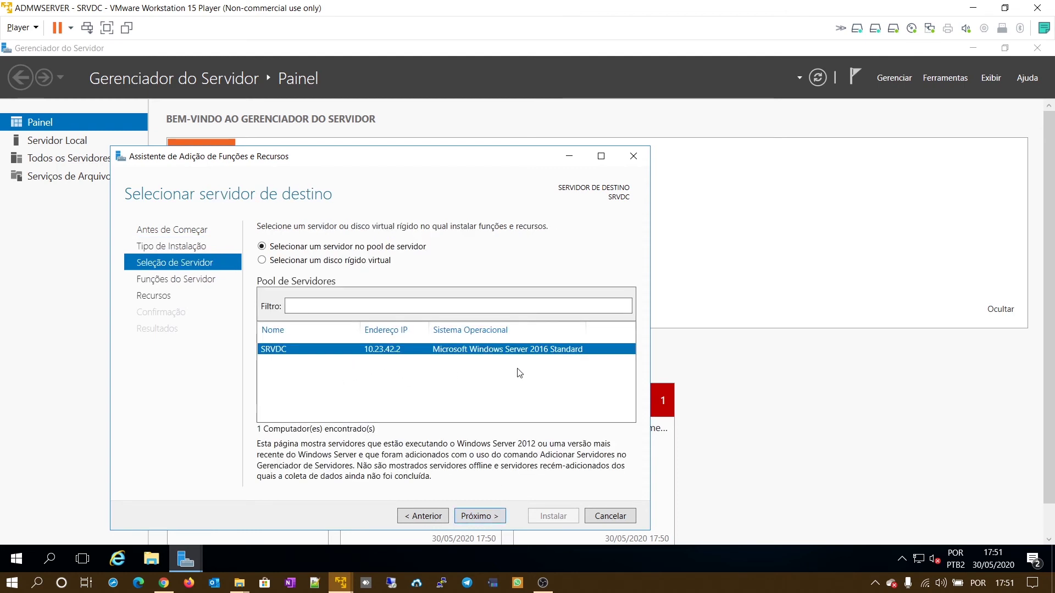
click(496, 517)
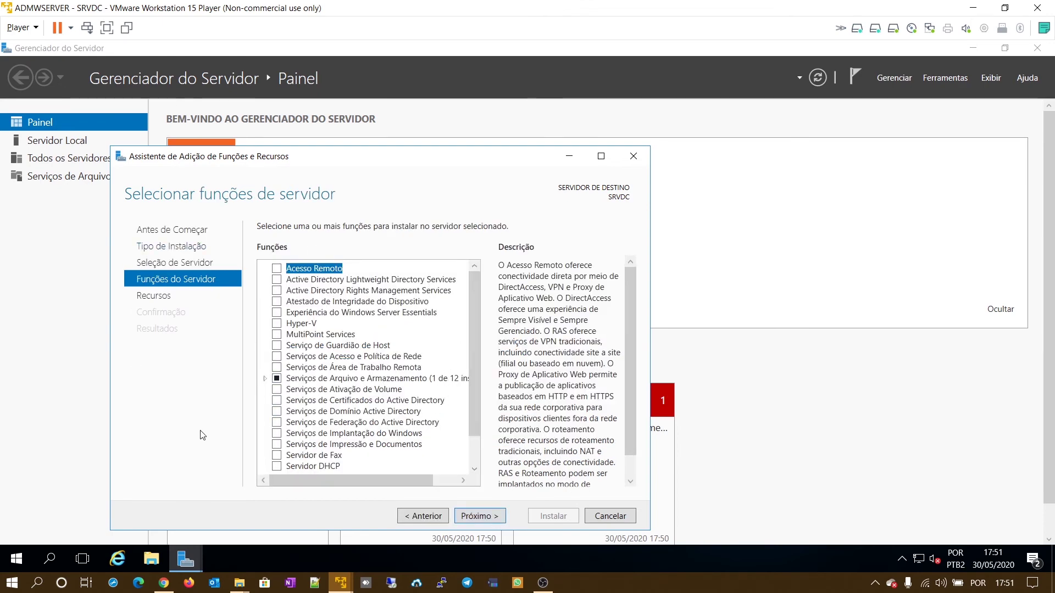
click(492, 518)
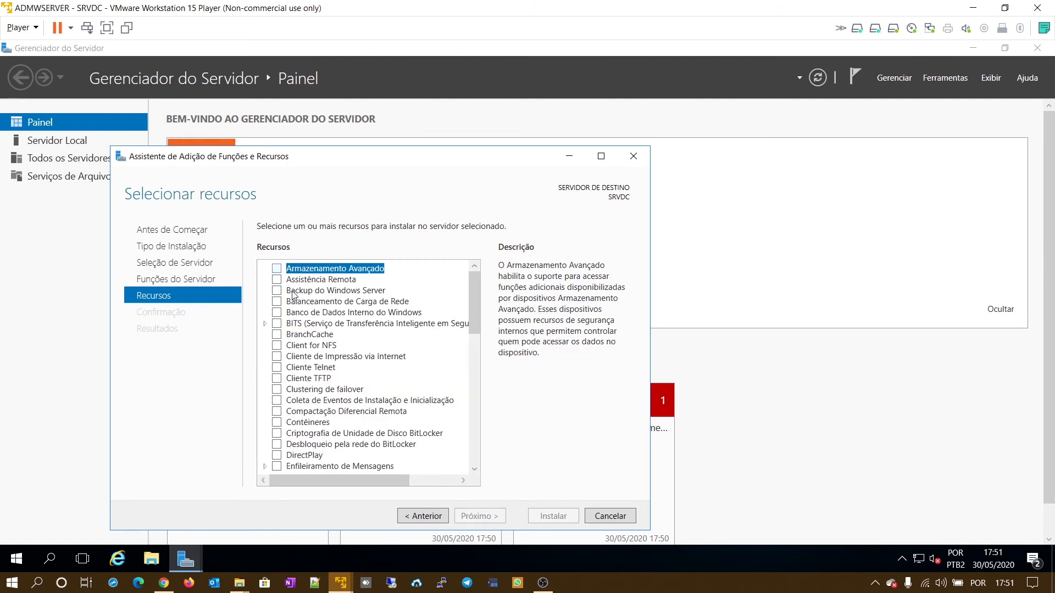
click(278, 292)
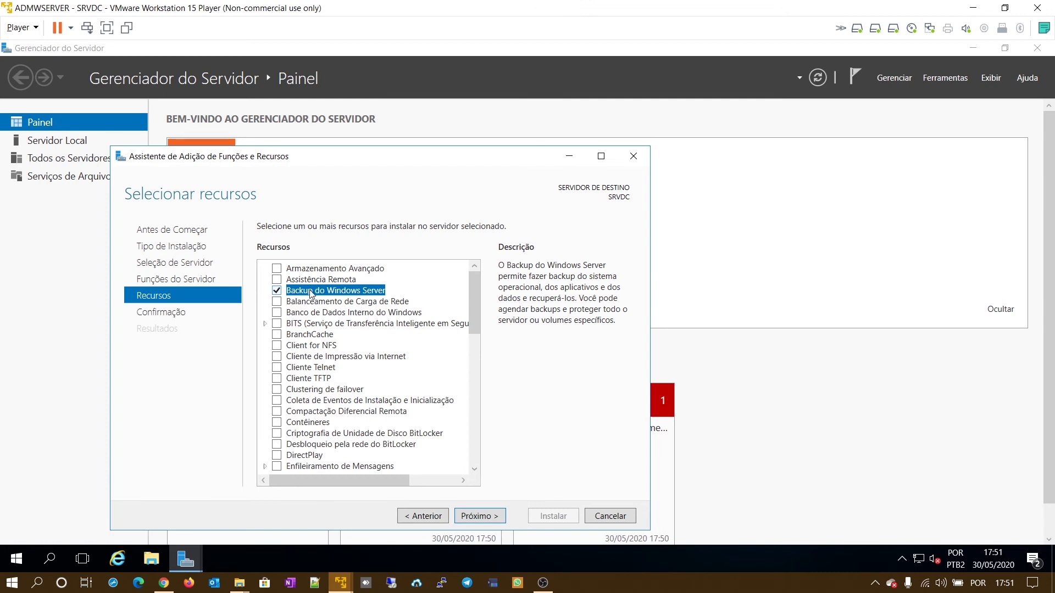
click(501, 517)
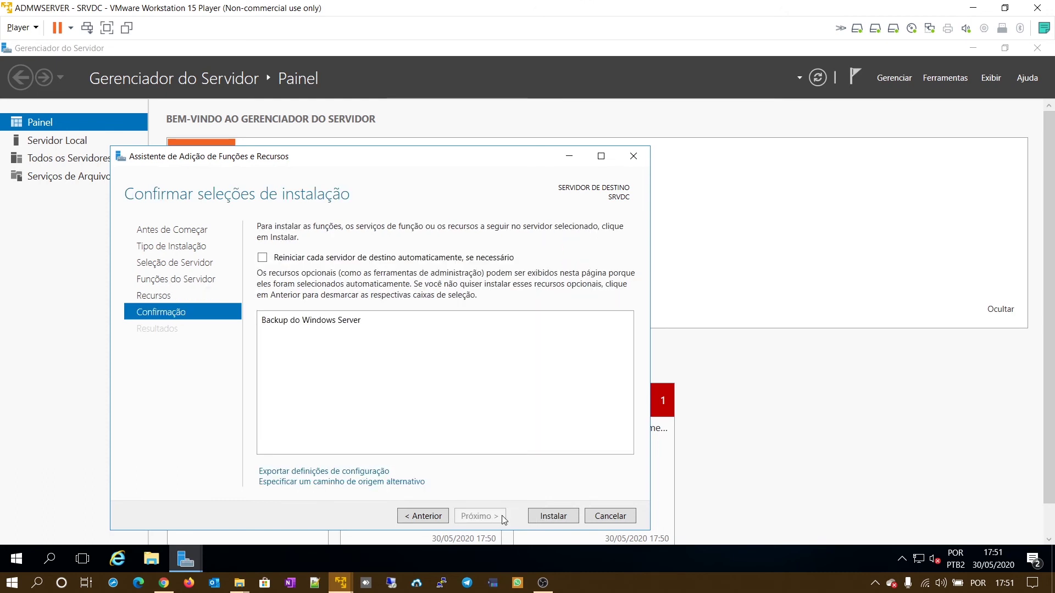
click(540, 517)
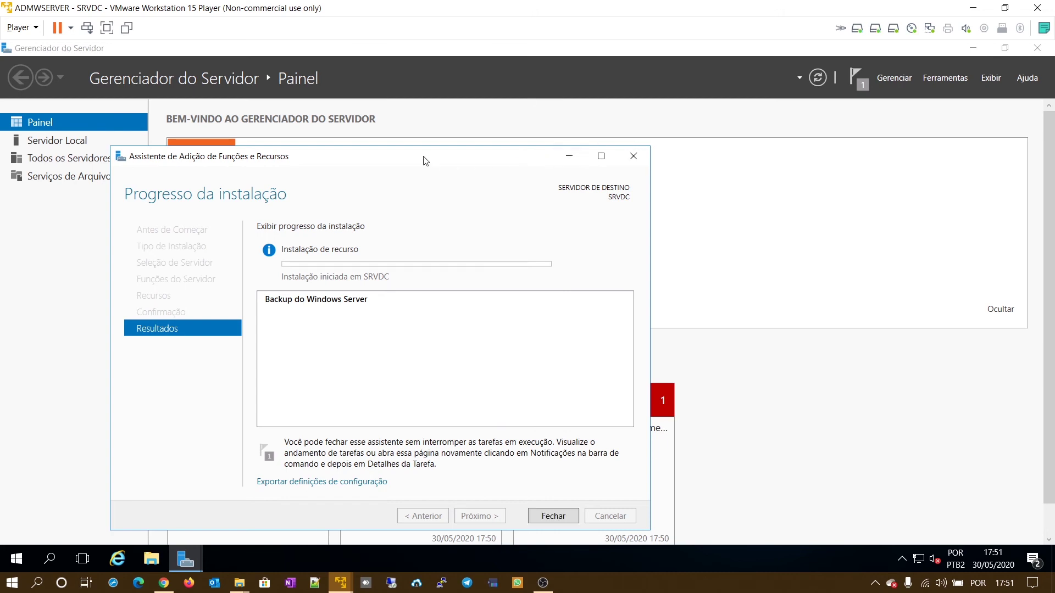
drag(424, 160, 707, 55)
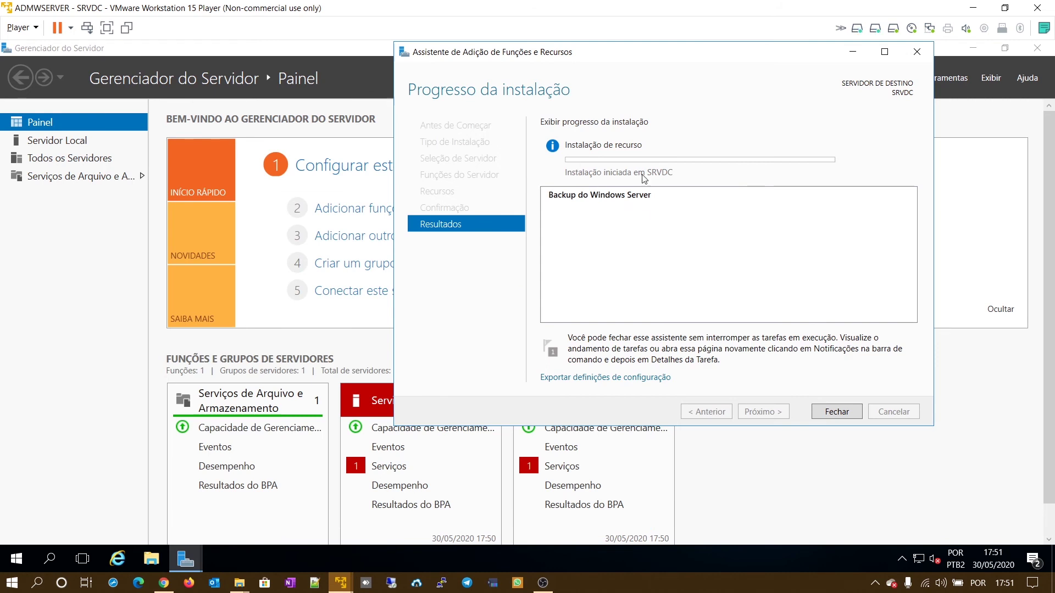
- Check the mirrored volumes in Disk Management, then close the completed installation wizard
right_click(24, 556)
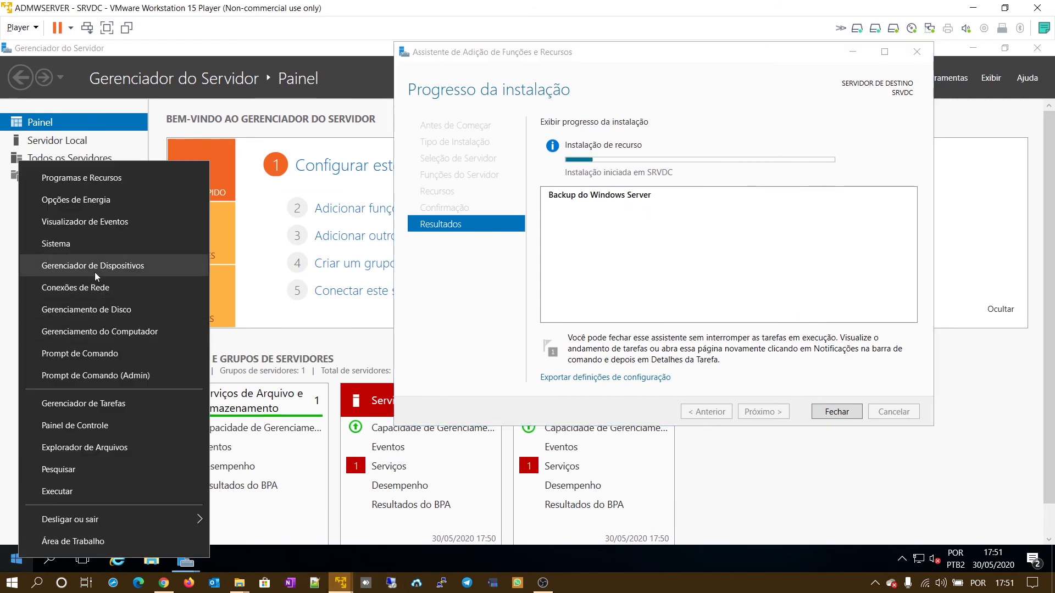
click(95, 307)
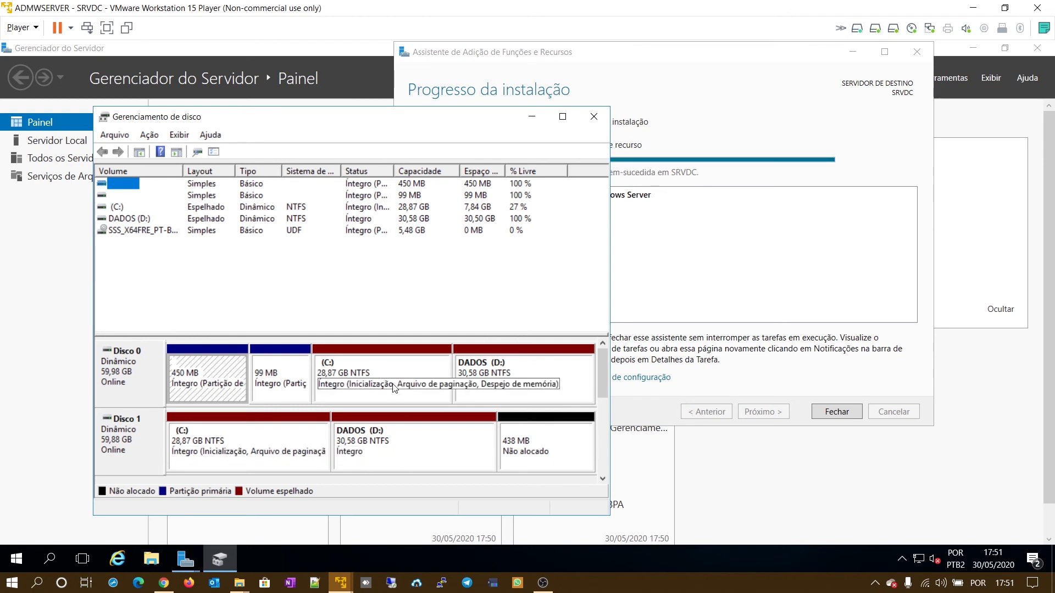
click(594, 117)
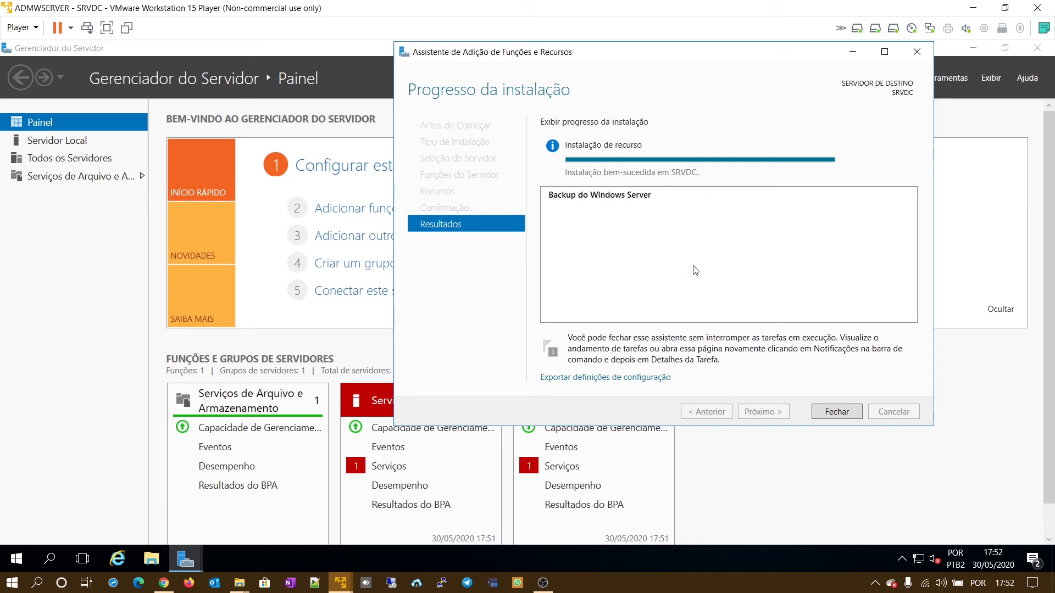
click(850, 413)
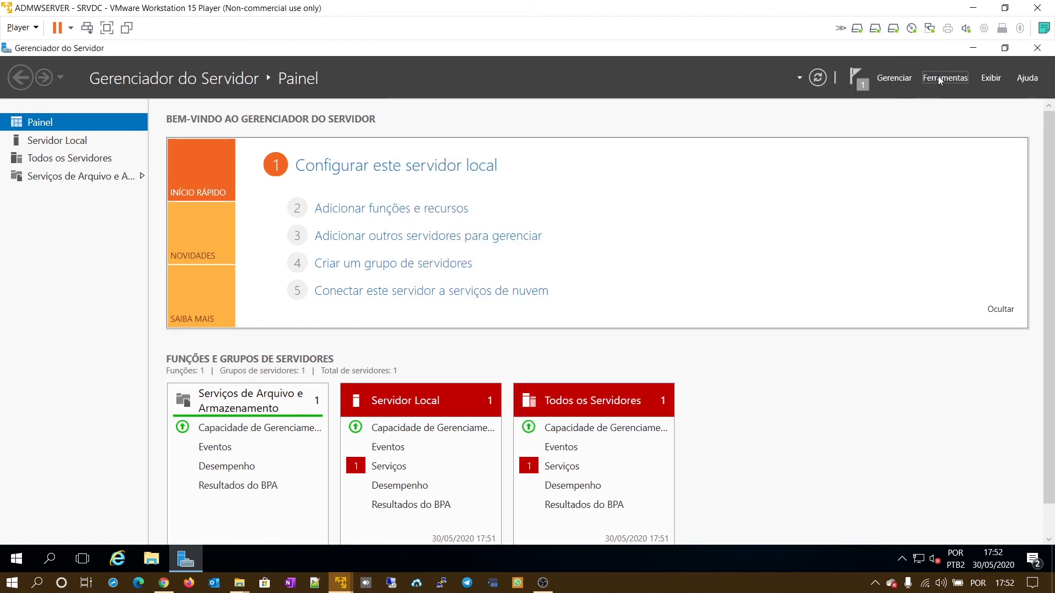
- Launch Windows Server Backup and advance the Backup Schedule wizard past Getting Started
click(937, 79)
click(901, 119)
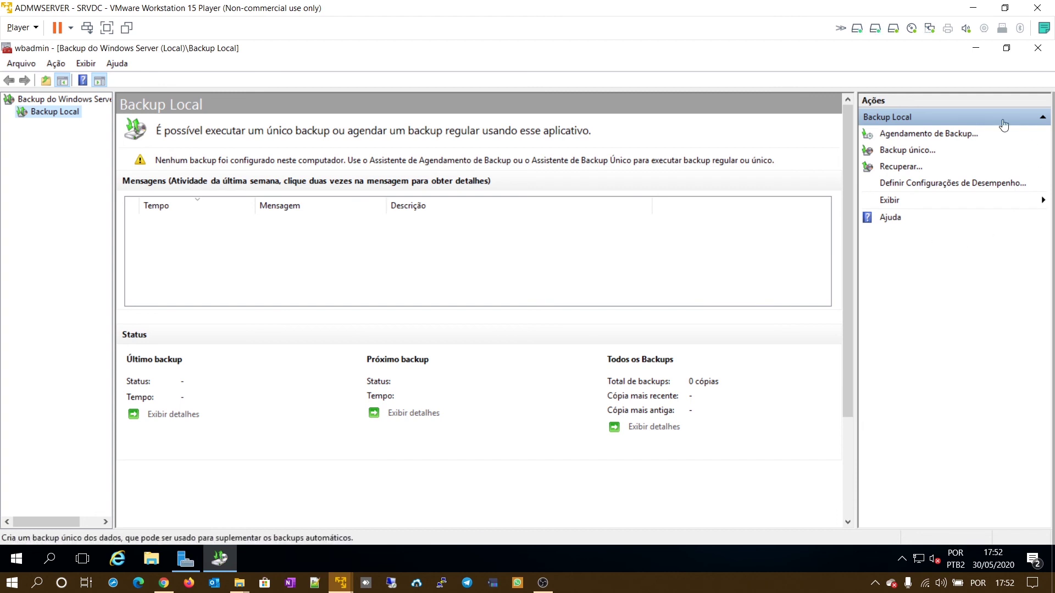
click(937, 135)
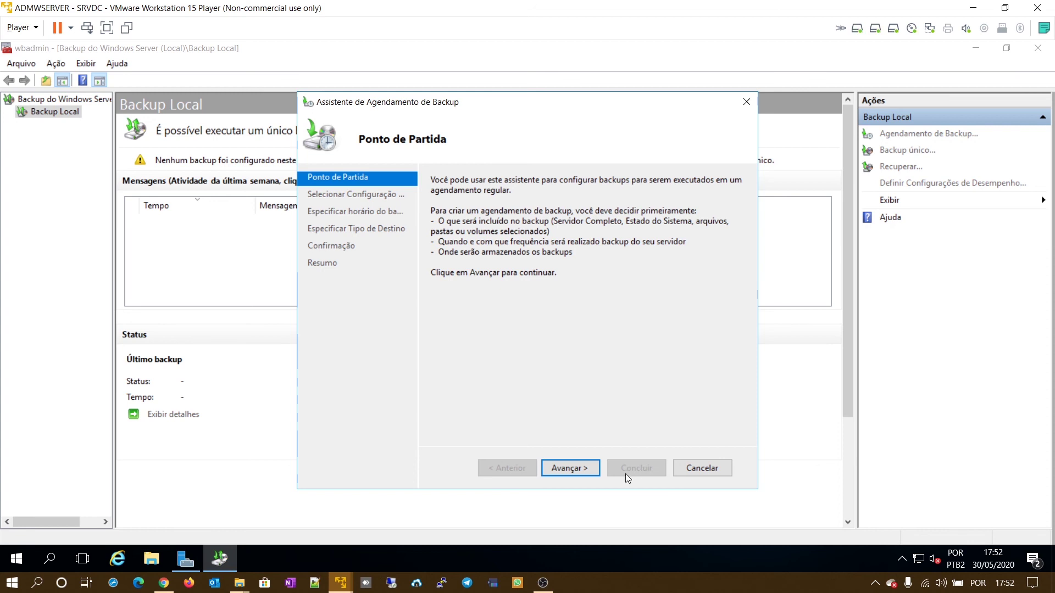
click(596, 473)
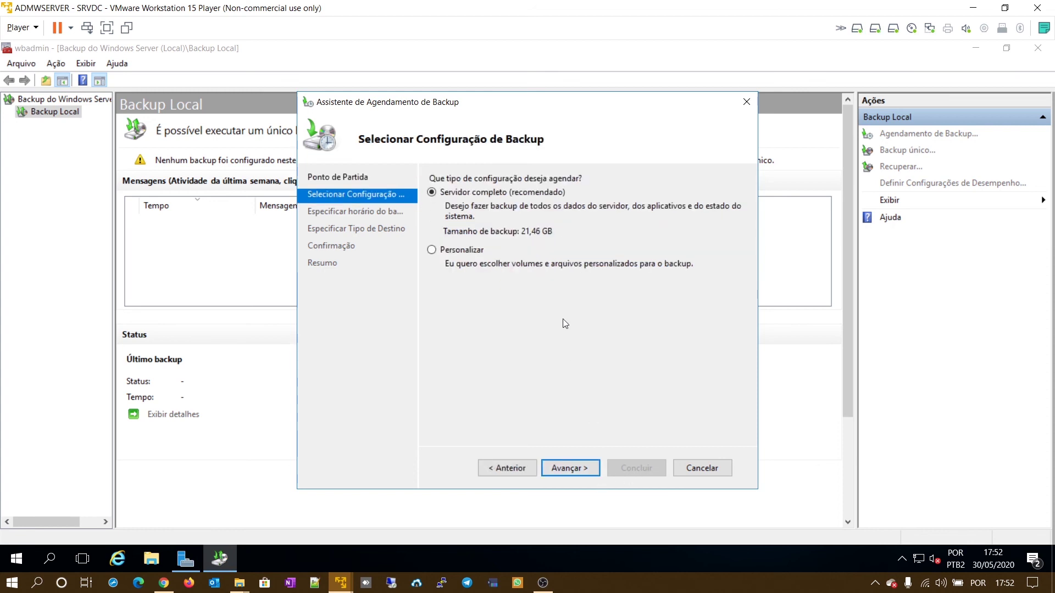
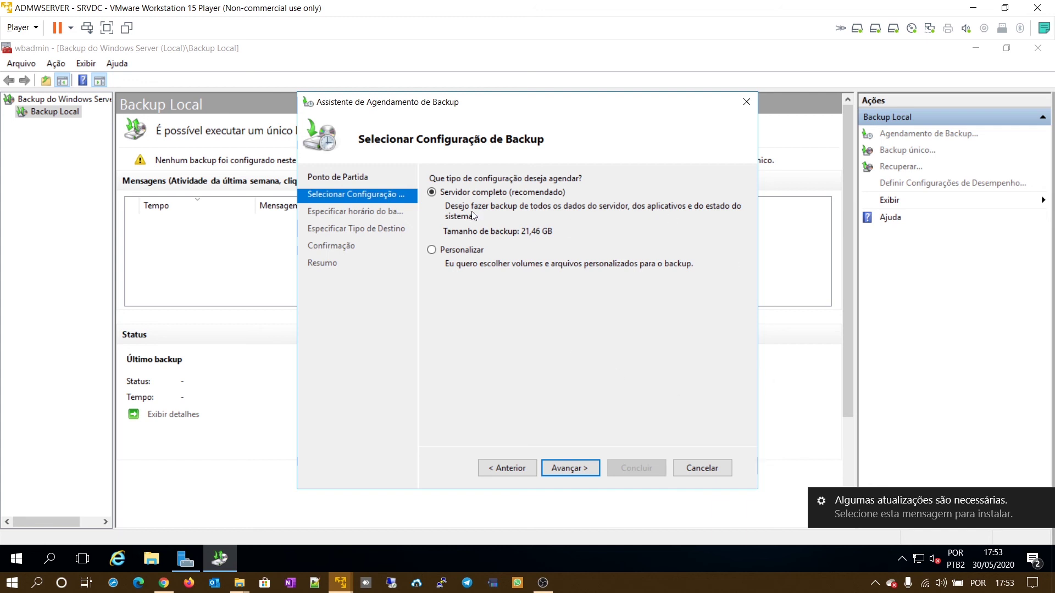
- Keep the full-server backup and schedule it more than once daily at 00:00 and 12:00 instead of 21:00
click(585, 468)
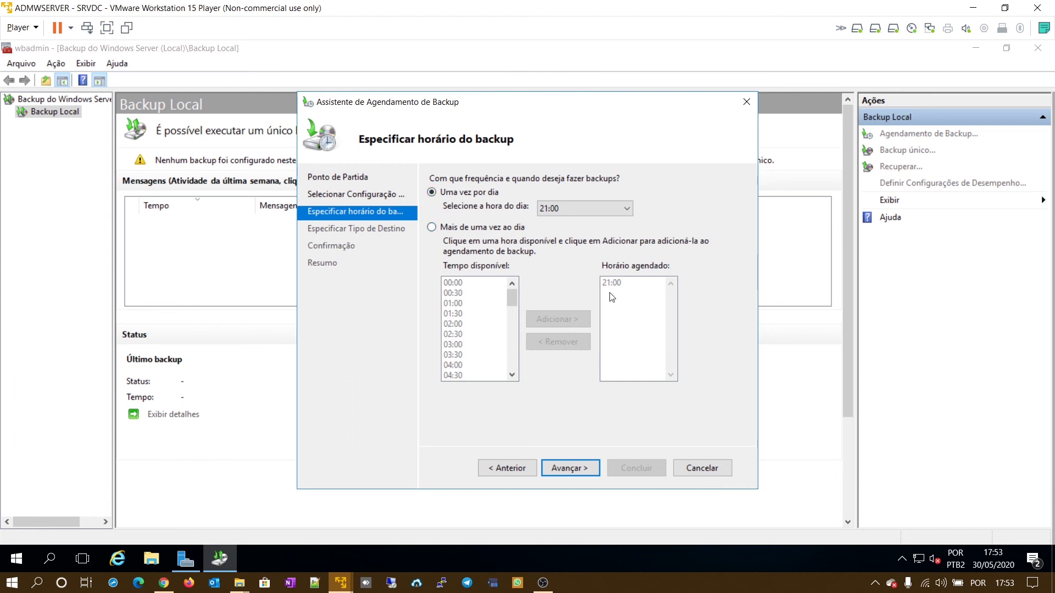
click(432, 228)
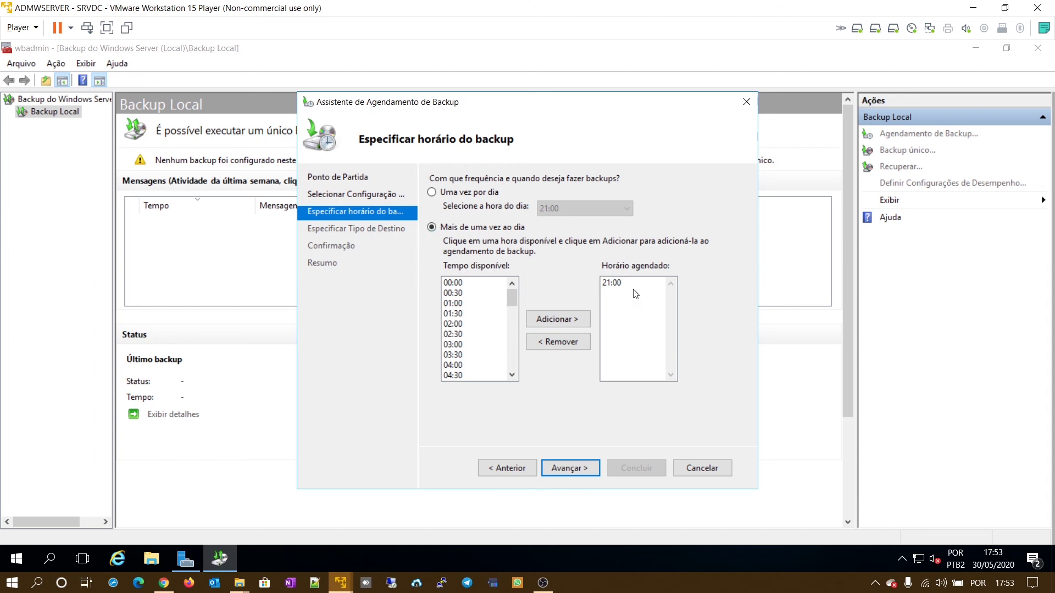
click(558, 342)
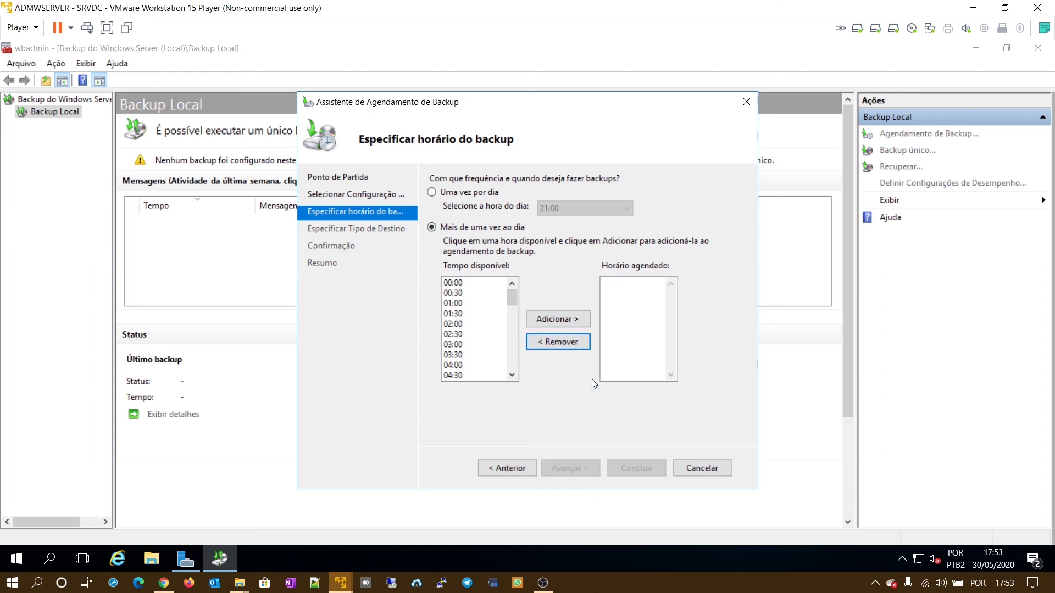
mouse_move(511, 299)
mouse_down()
mouse_move(503, 379)
mouse_move(506, 288)
mouse_up()
click(452, 282)
click(558, 319)
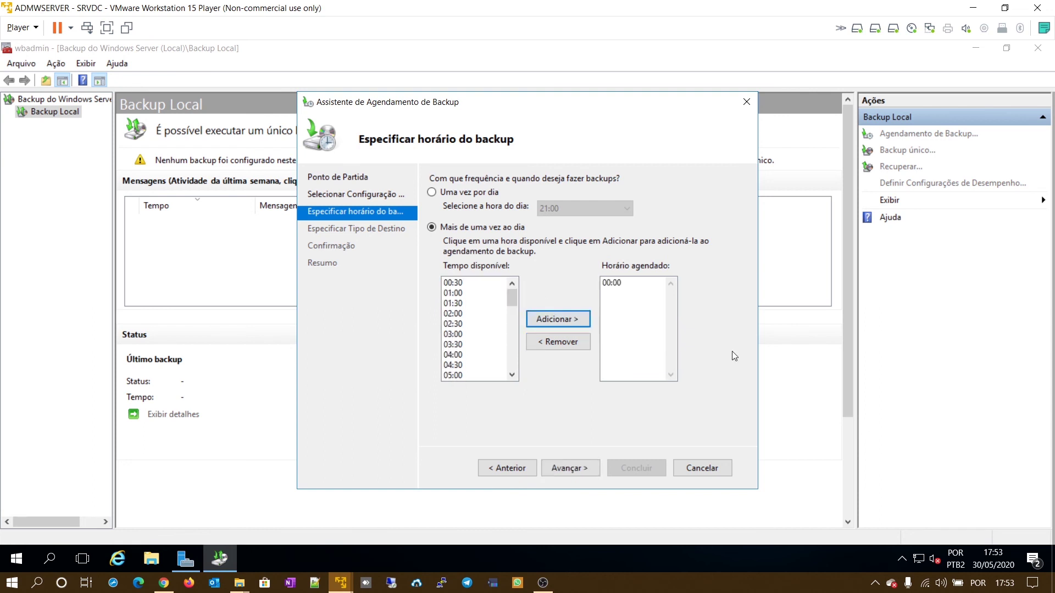
scroll(472, 357, down, 3)
scroll(481, 351, down, 3)
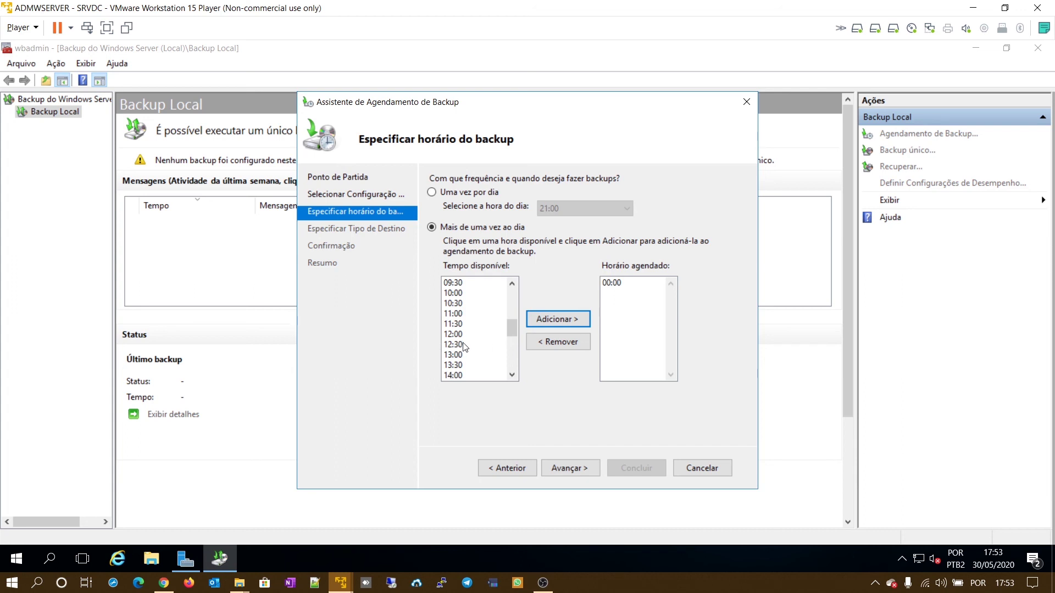
click(461, 334)
click(574, 320)
click(592, 471)
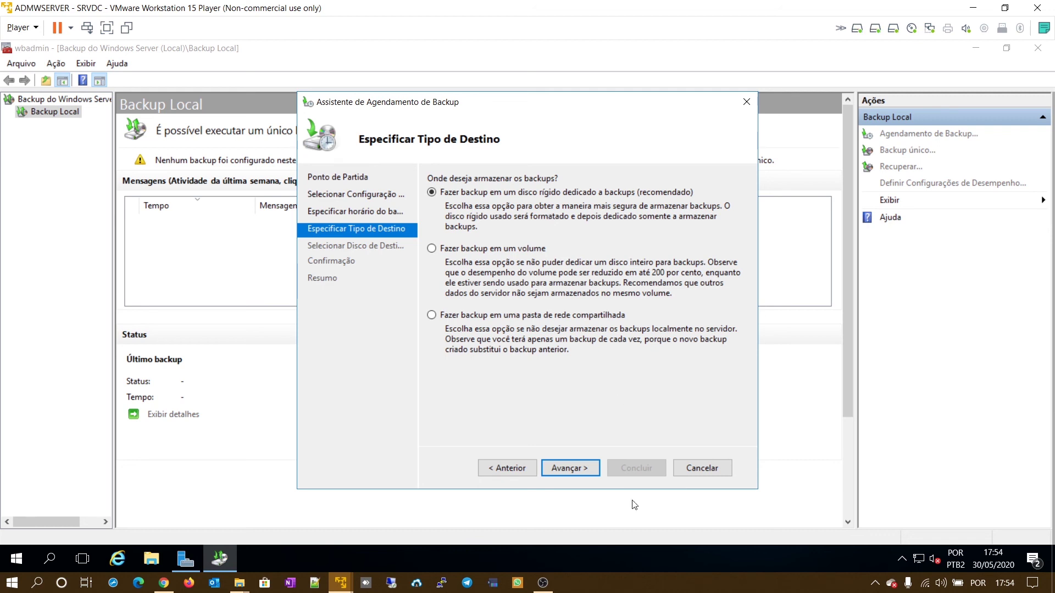
- List all available disks, add disk 2 (60,00 GB), select it as the destination, and accept its reformatting
click(589, 466)
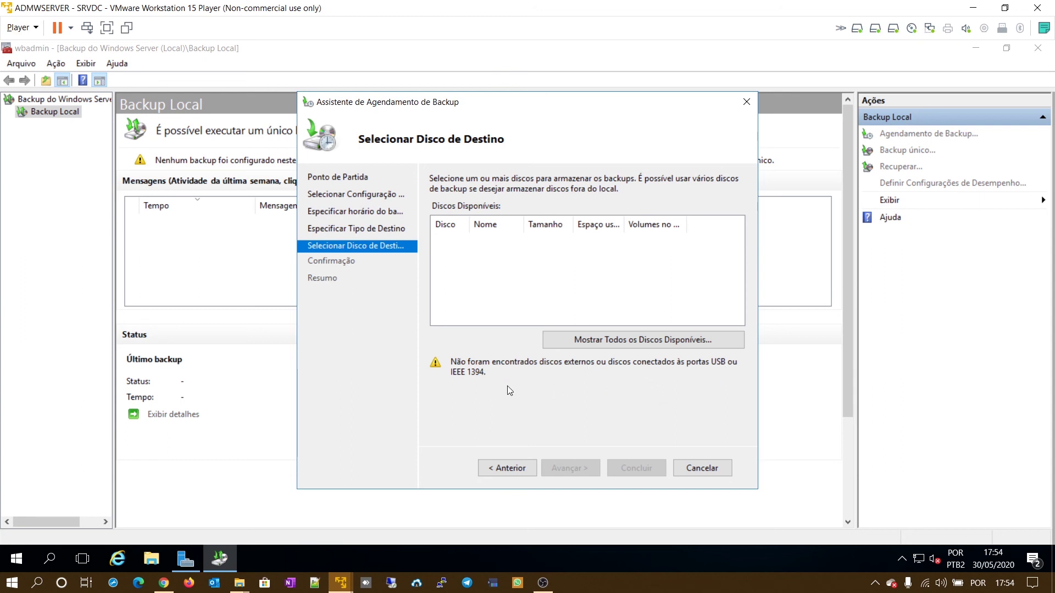
click(666, 345)
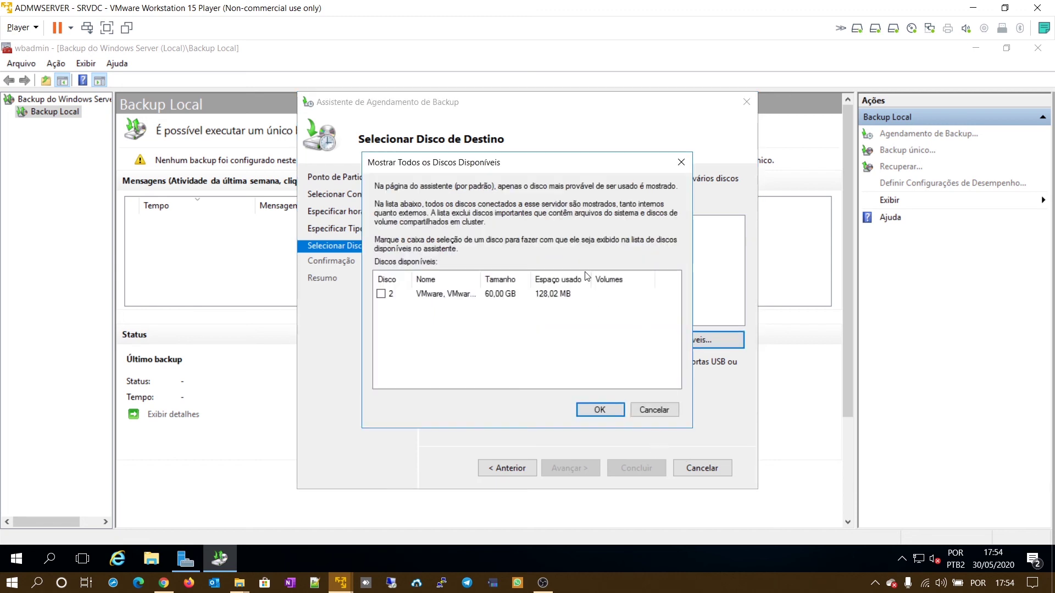
click(381, 294)
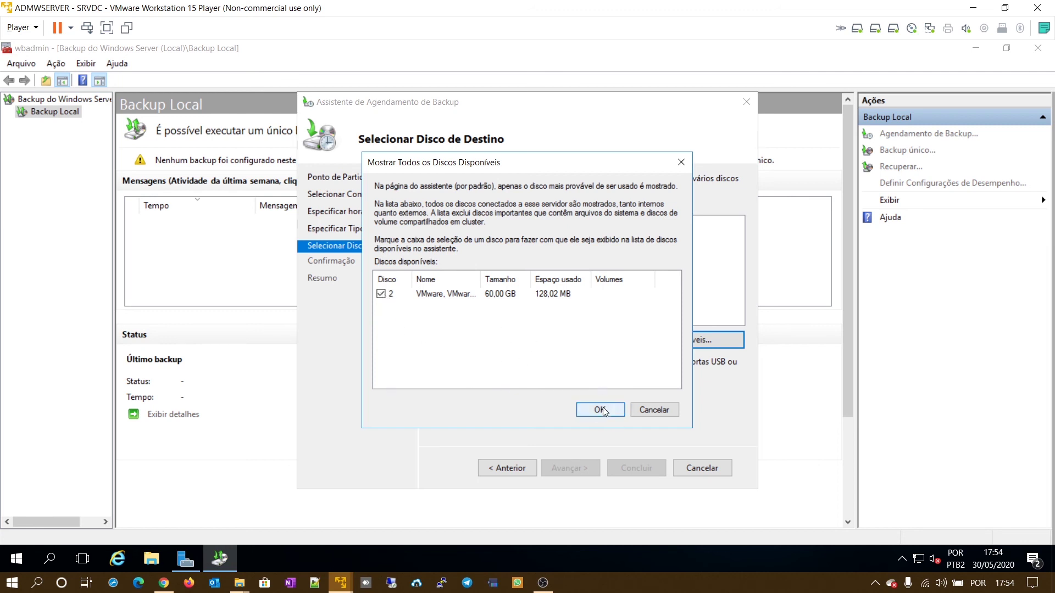
click(602, 409)
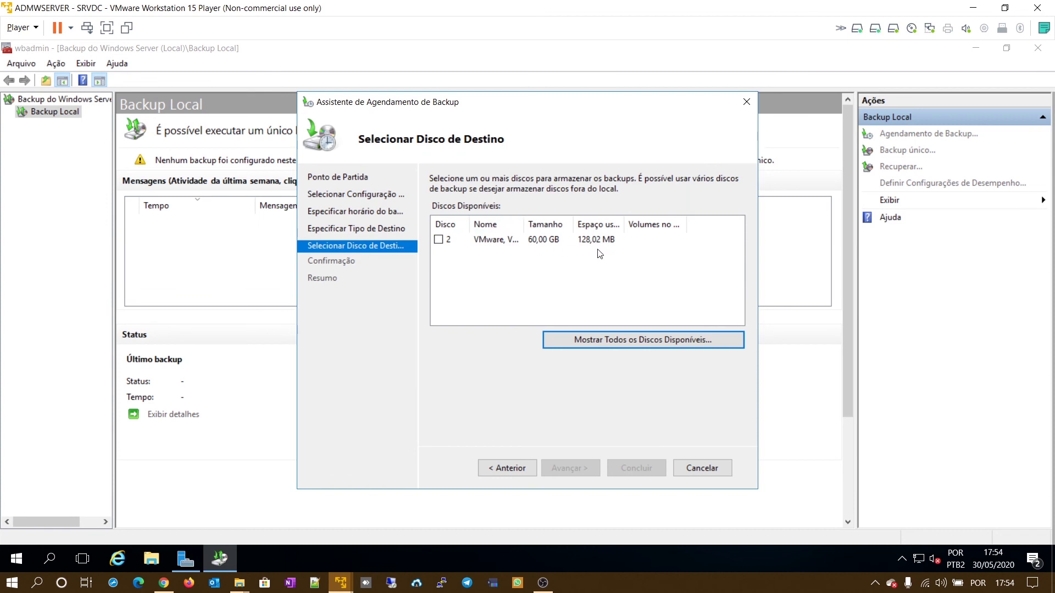
click(438, 240)
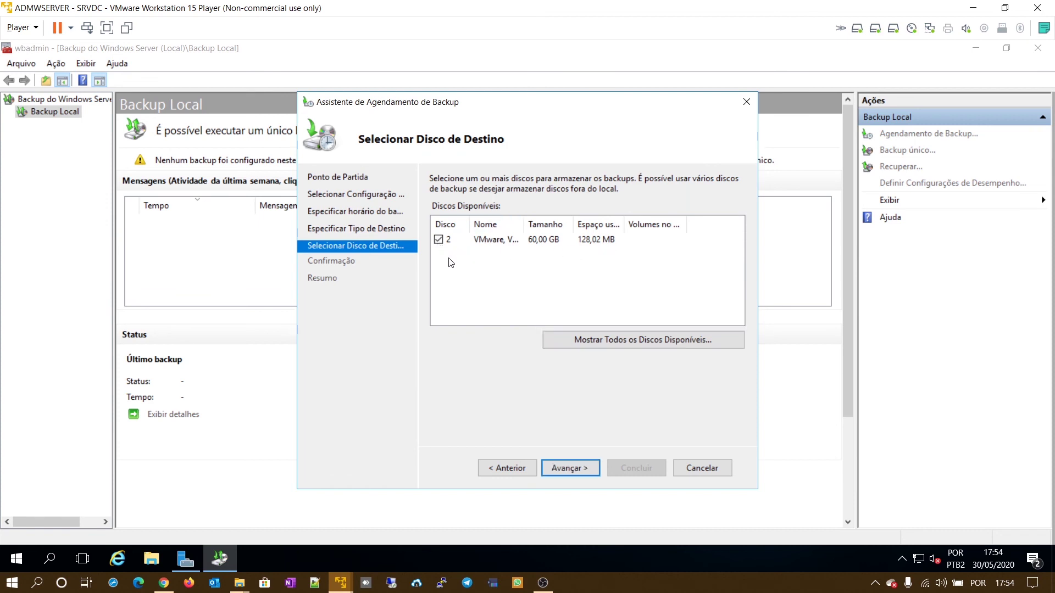
click(582, 471)
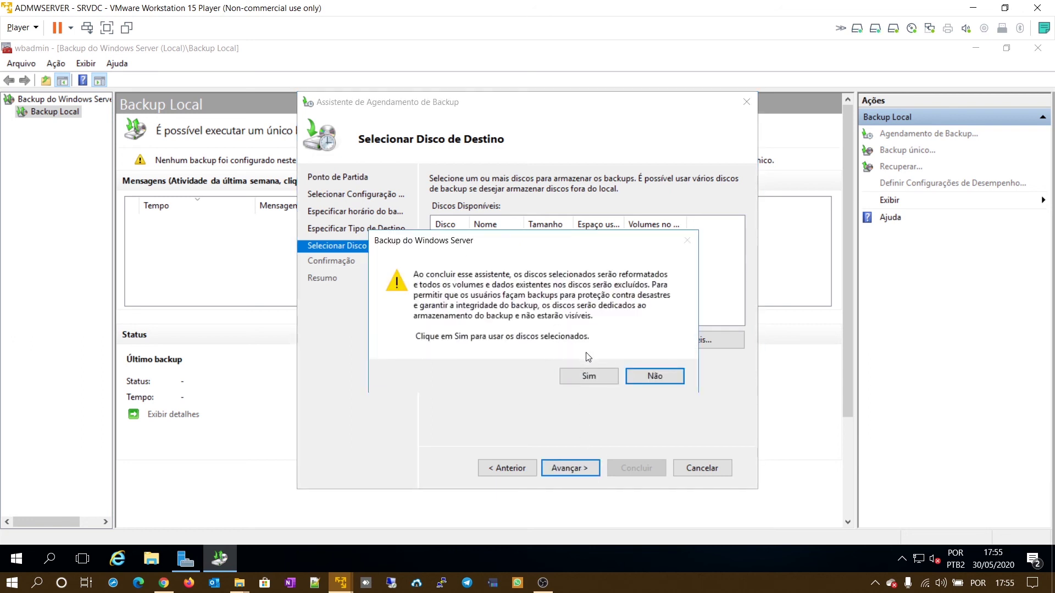
click(606, 380)
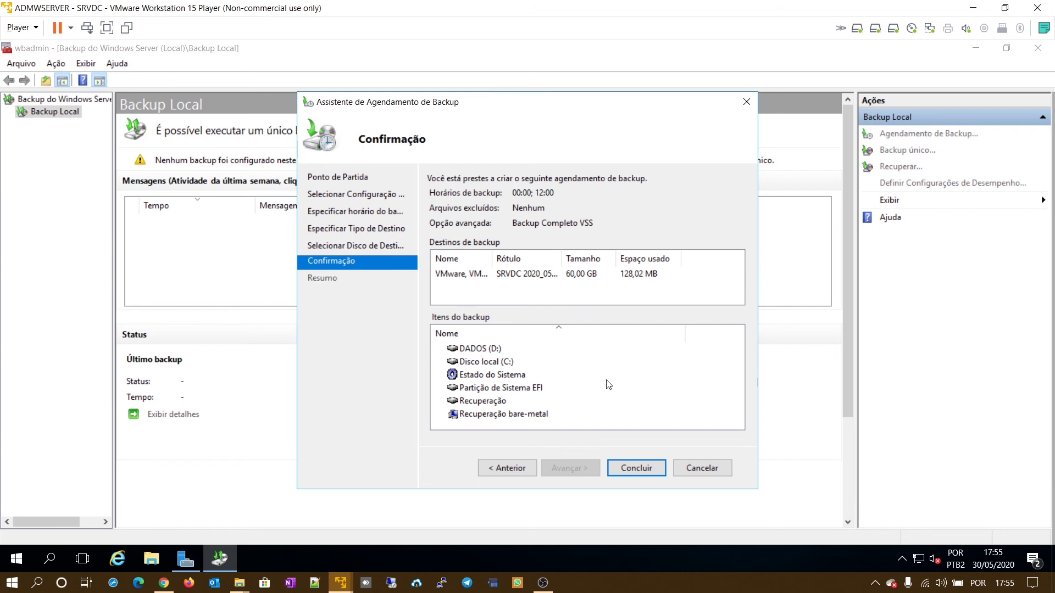
click(164, 559)
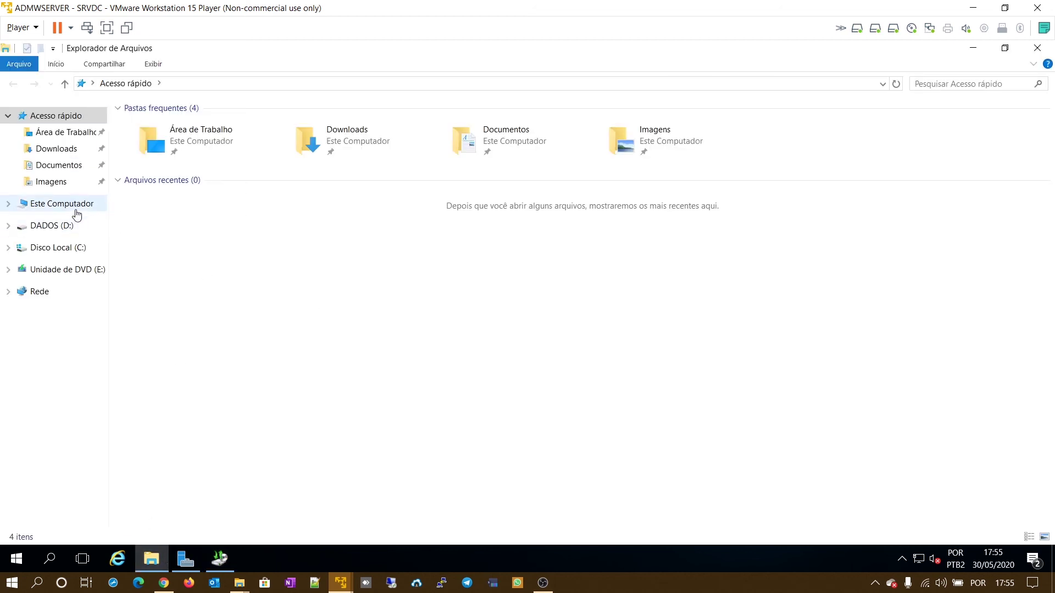
click(62, 204)
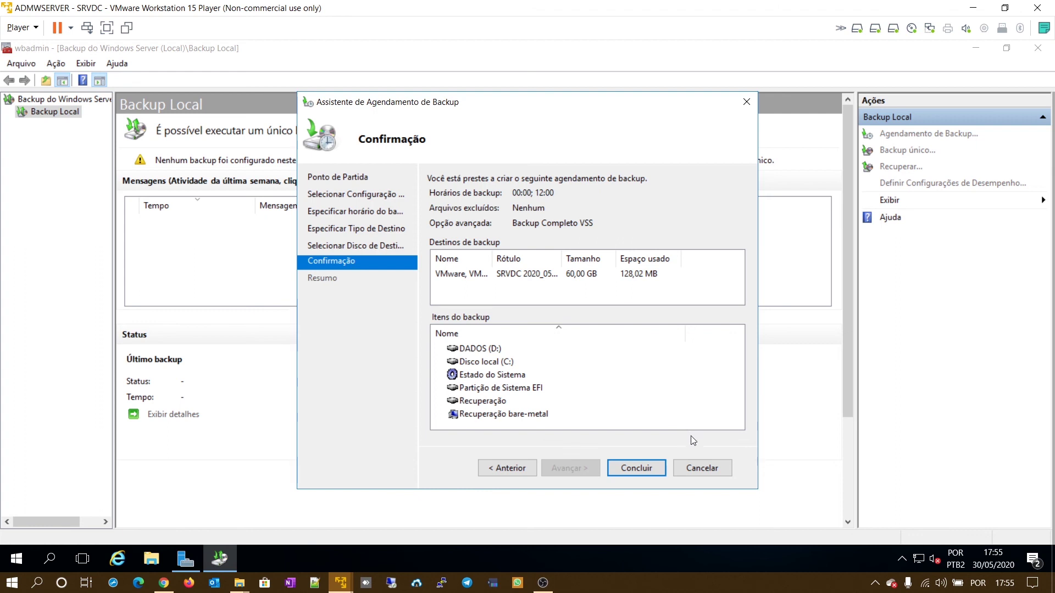
- Finish the wizard to create the 00:00/12:00 schedule, review Backup Agendado, and close Windows Server Backup
click(641, 460)
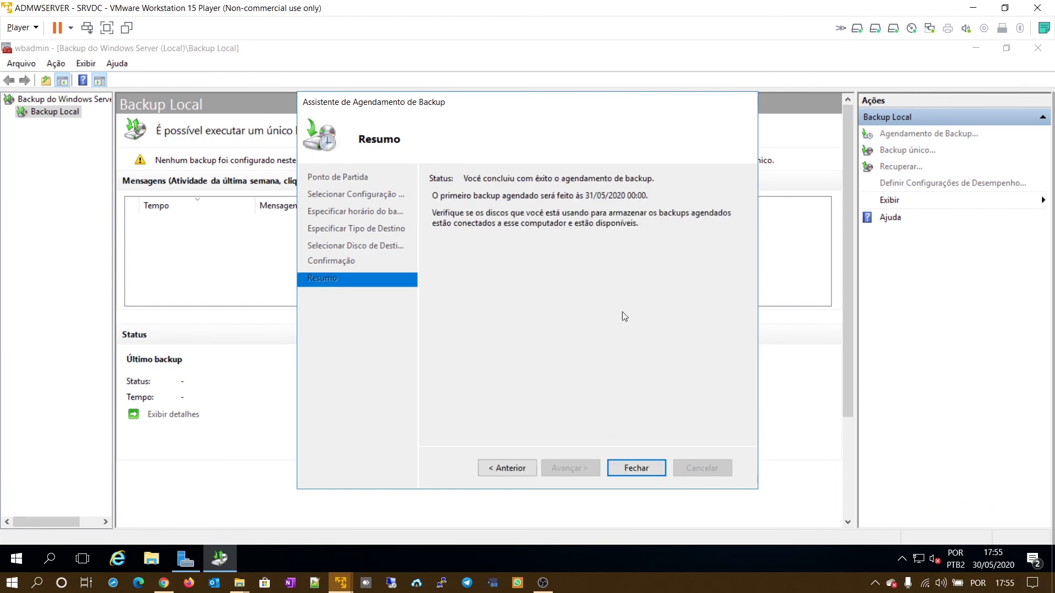
click(626, 467)
scroll(605, 418, down, 3)
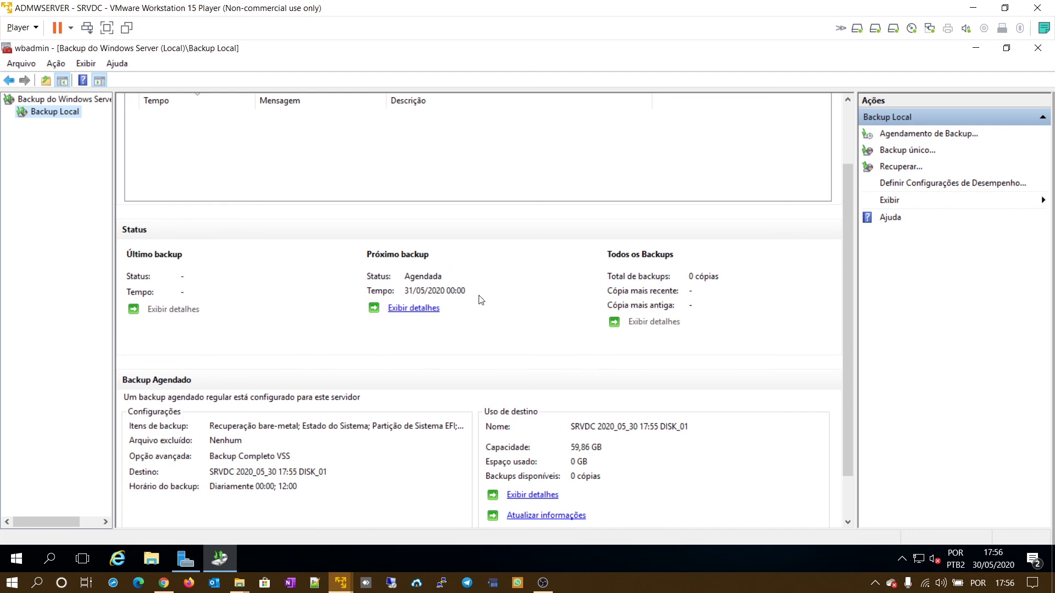
scroll(659, 289, down, 2)
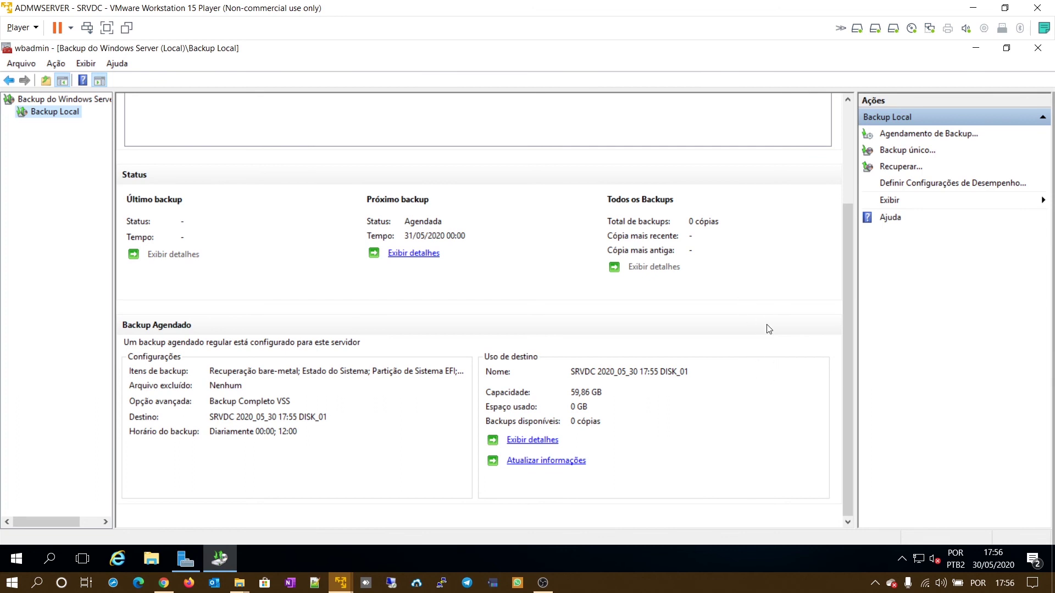
scroll(768, 338, up, 5)
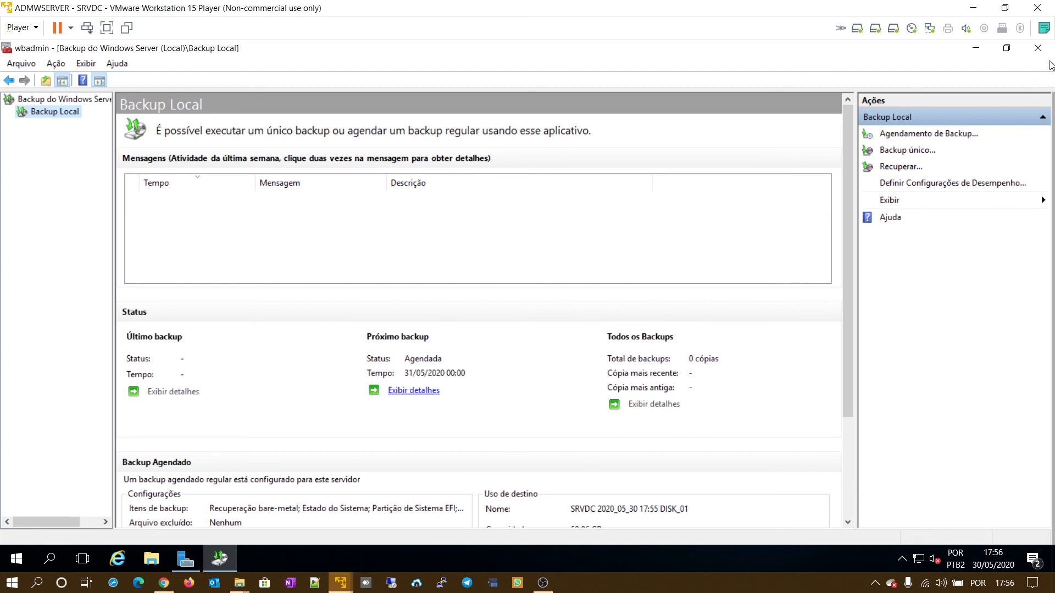
click(1038, 48)
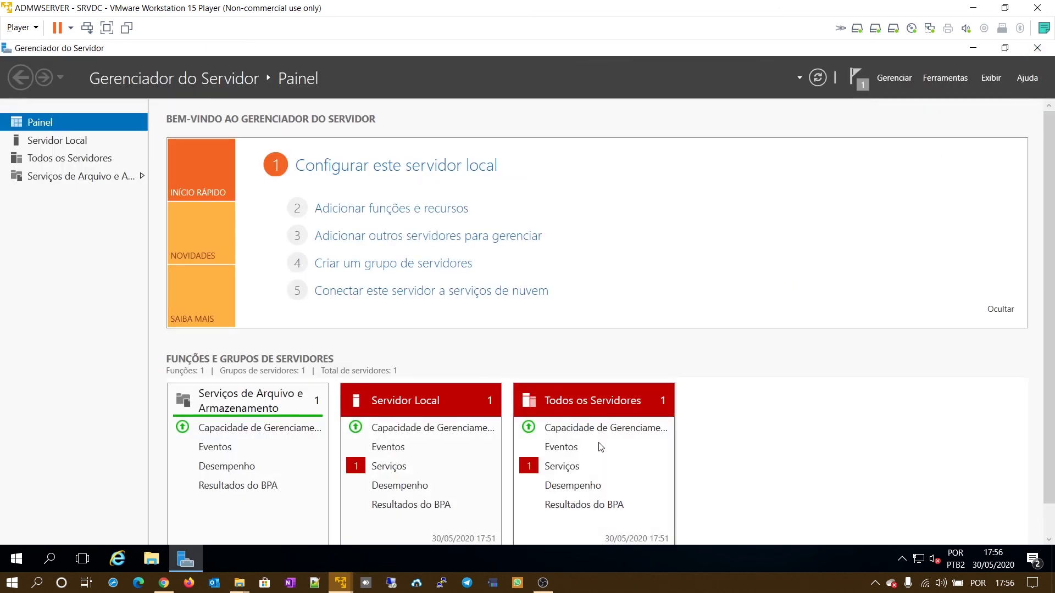